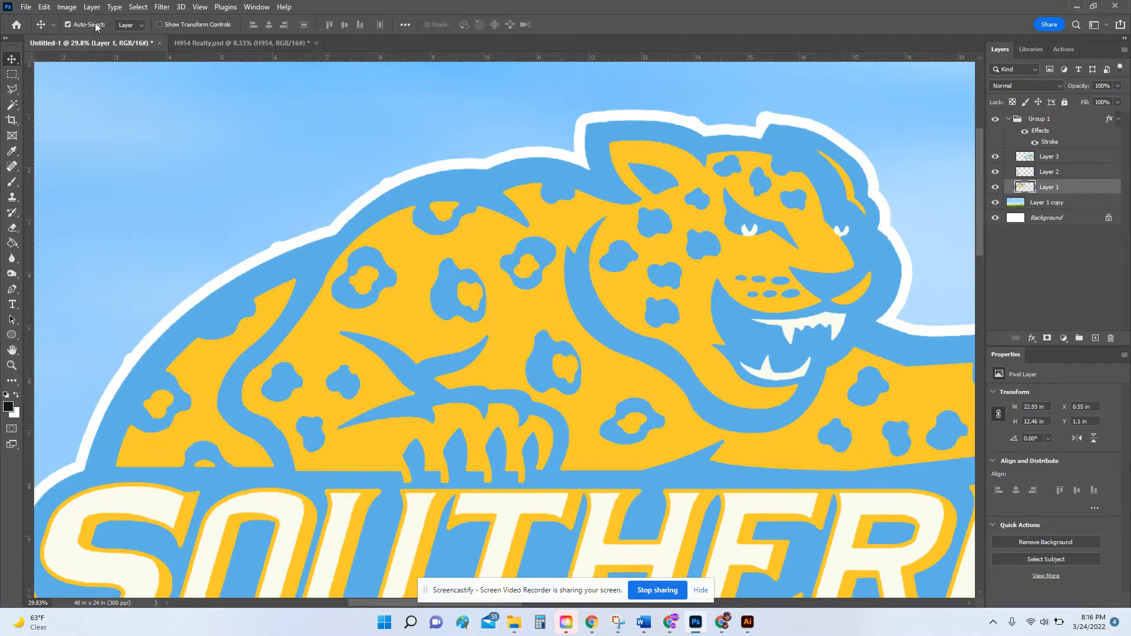
# Open the Sea Creatures image from the Downloads folder.
pyautogui.click(25, 9)
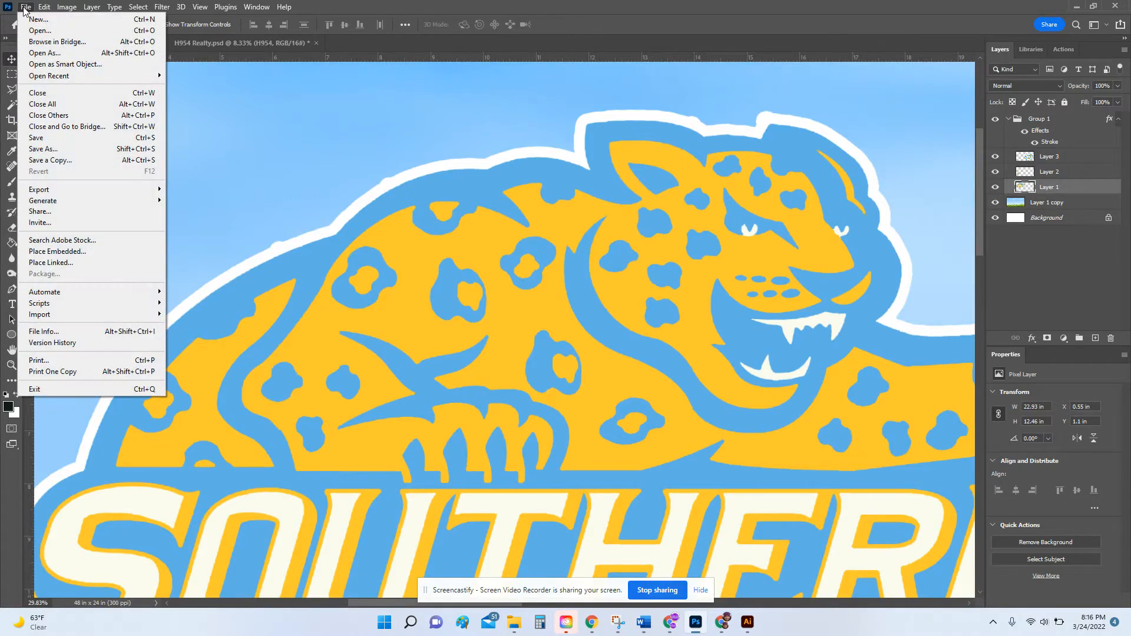
pyautogui.click(36, 30)
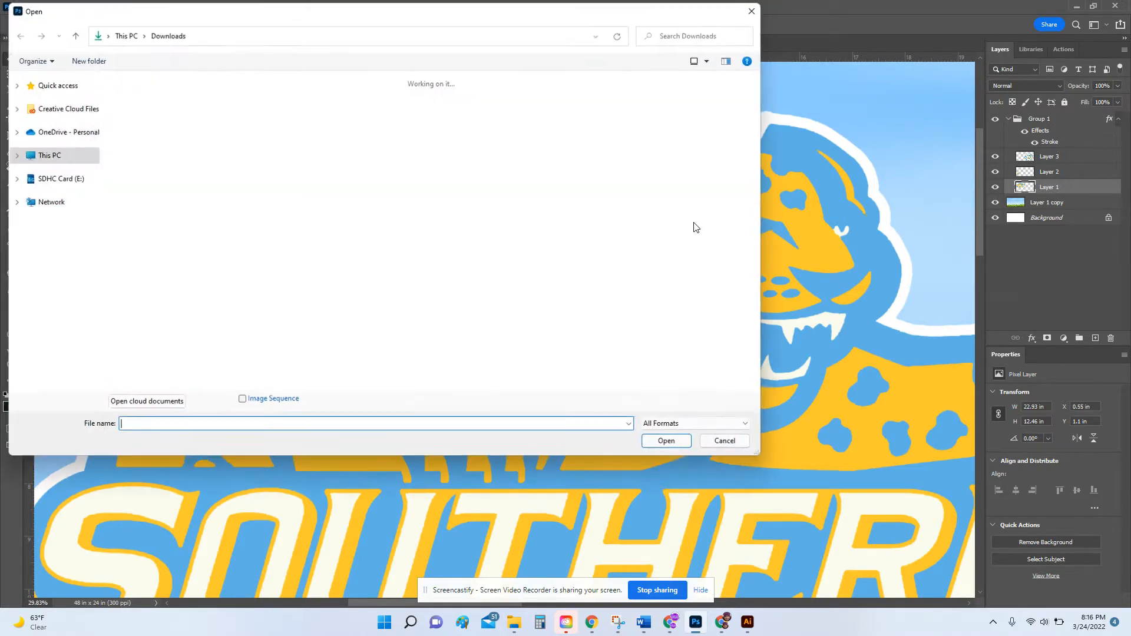
pyautogui.click(138, 126)
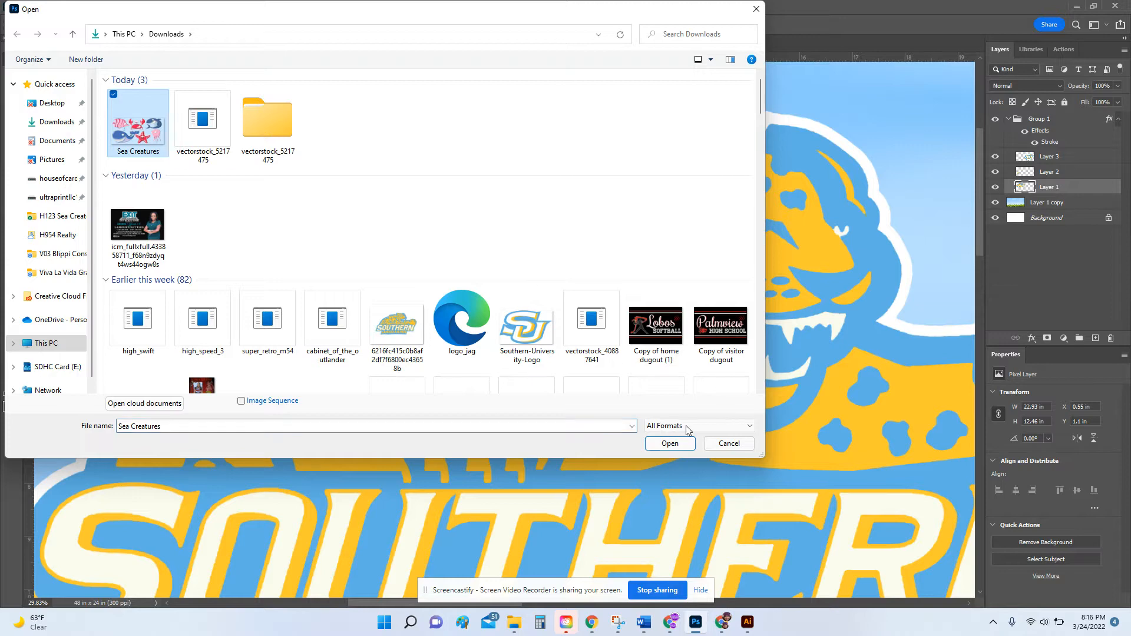
pyautogui.click(670, 444)
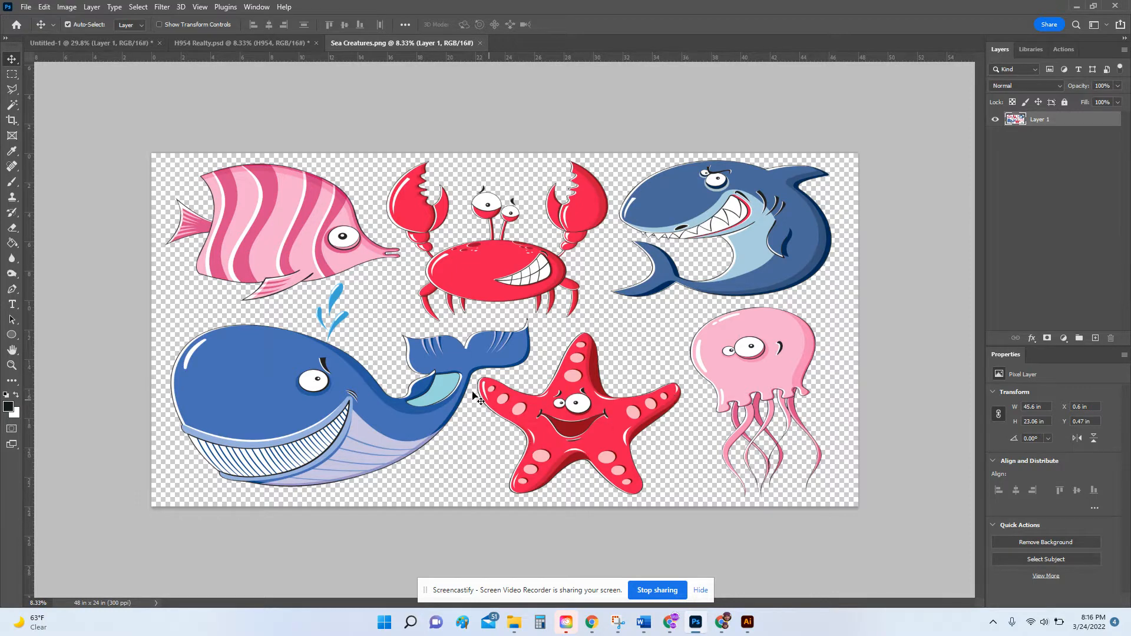
# Select the light teal area inside the whale's curved tail with the Magic Wand, delete it and clear the selection.
pyautogui.click(11, 106)
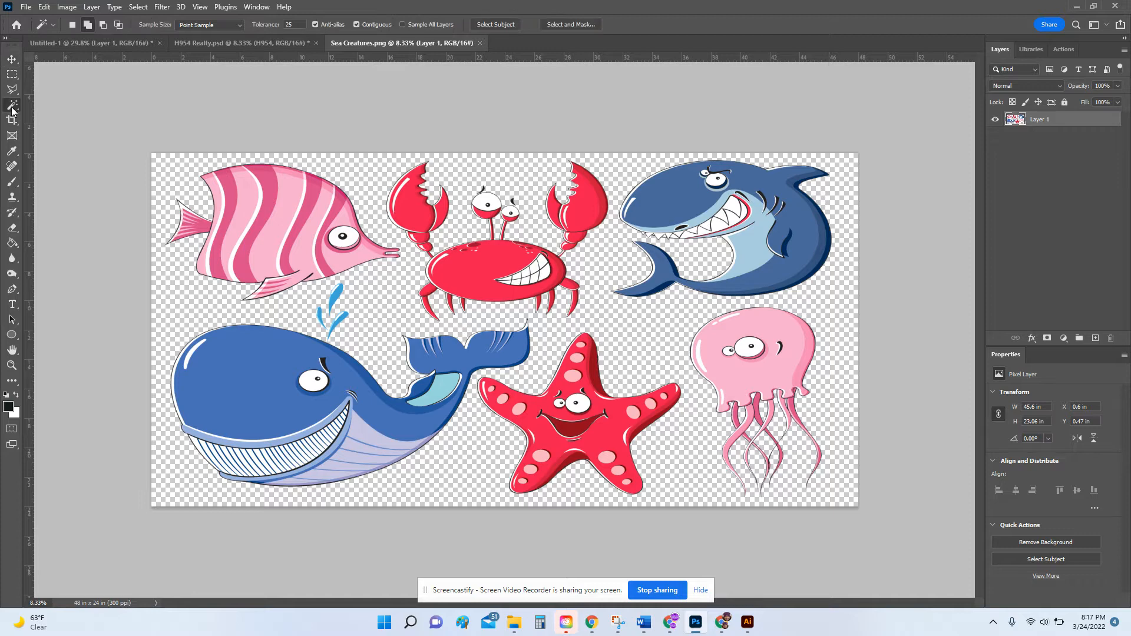
pyautogui.click(443, 391)
pyautogui.press('Delete')
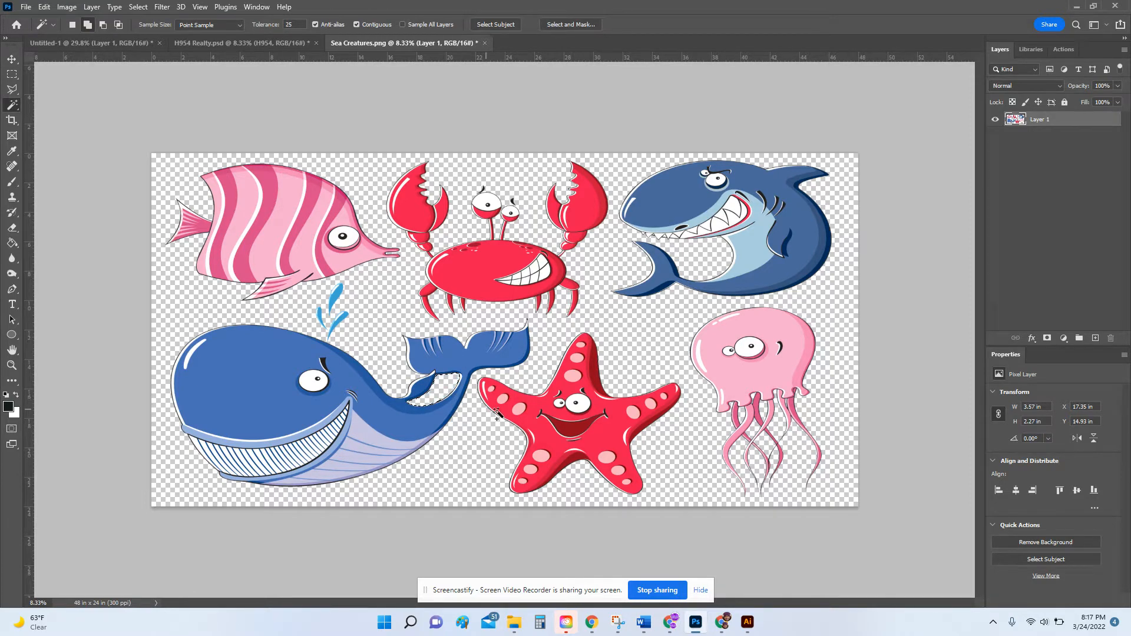
pyautogui.hotkey('ctrl', 'd')
pyautogui.moveTo(1049, 121); pyautogui.dragTo(1050, 143)
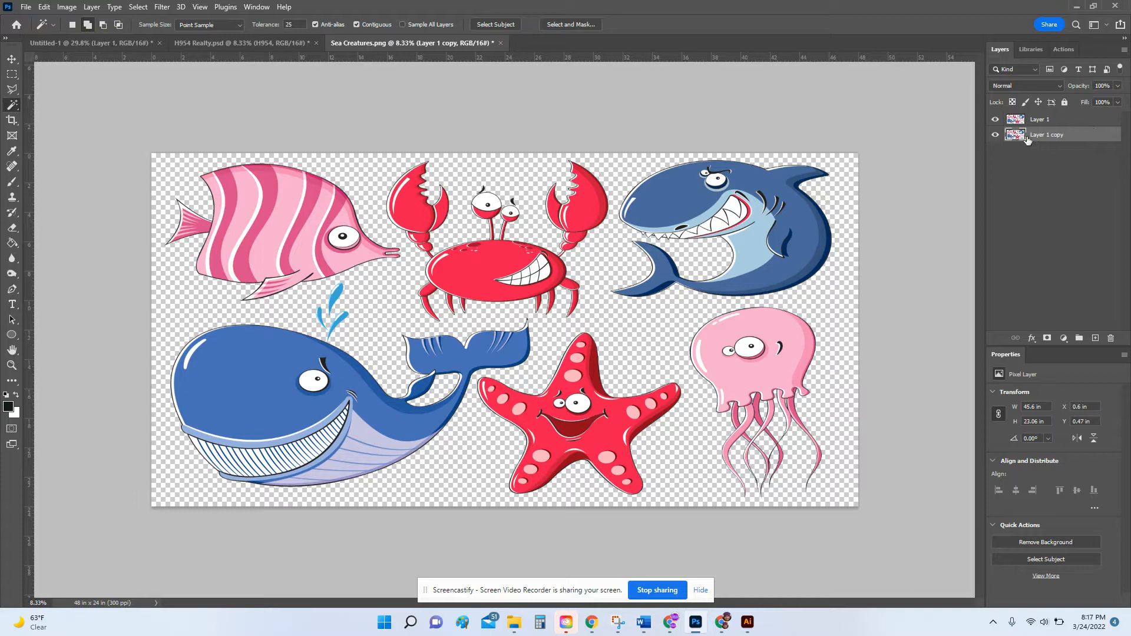
pyautogui.press('Delete')
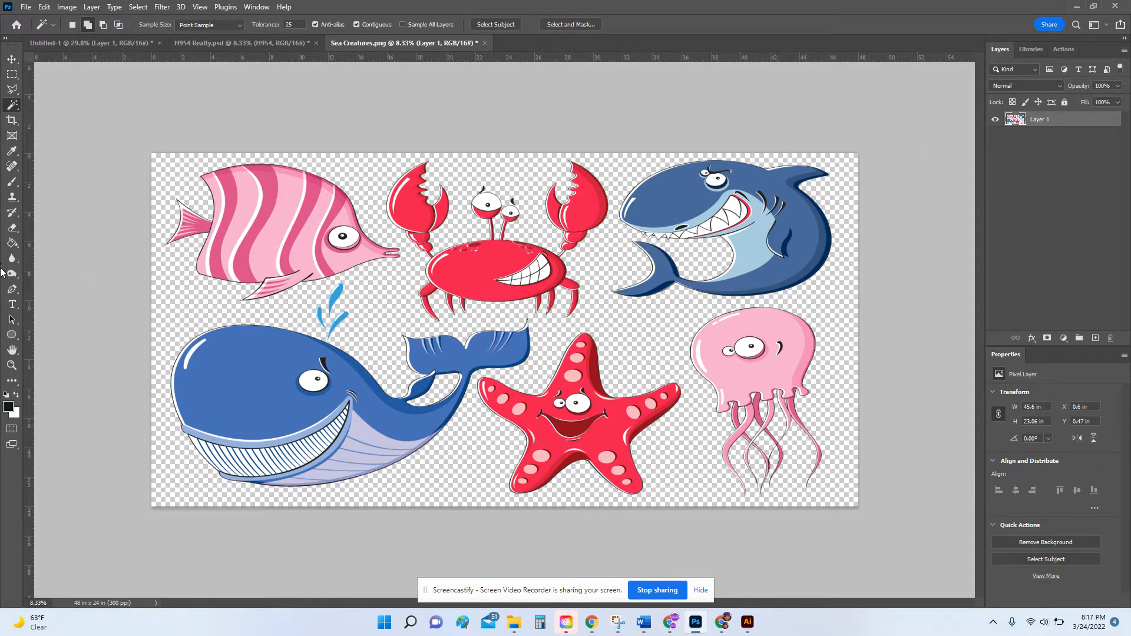
# Add the text H125 in the gap above the starfish's raised arm and shift it slightly towards the jellyfish.
pyautogui.click(11, 305)
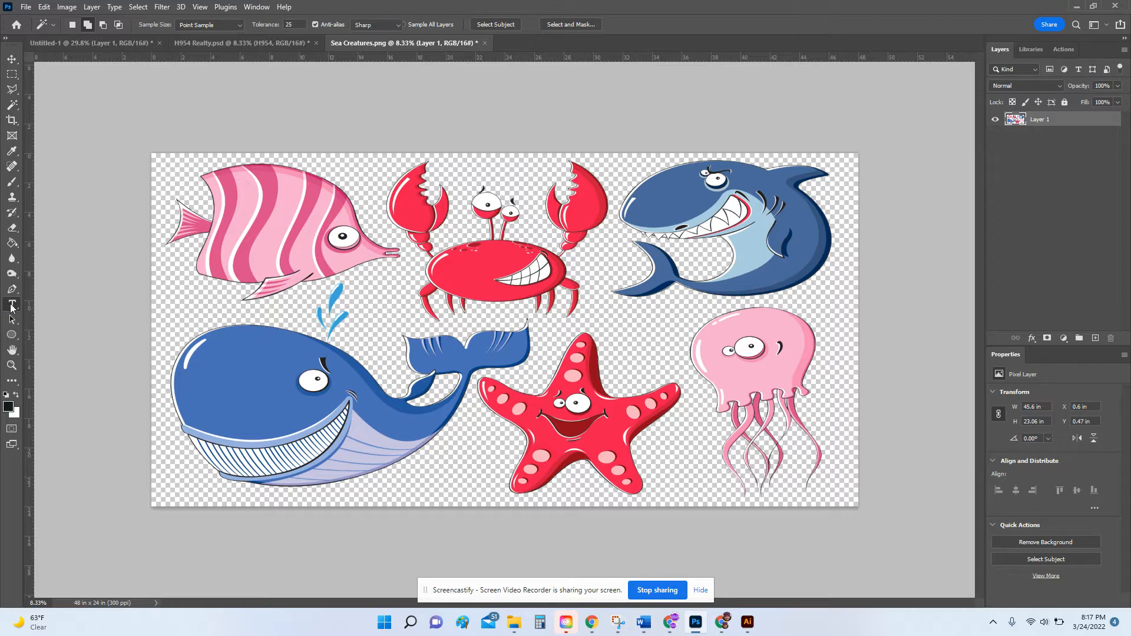
pyautogui.click(620, 333)
pyautogui.write('H')
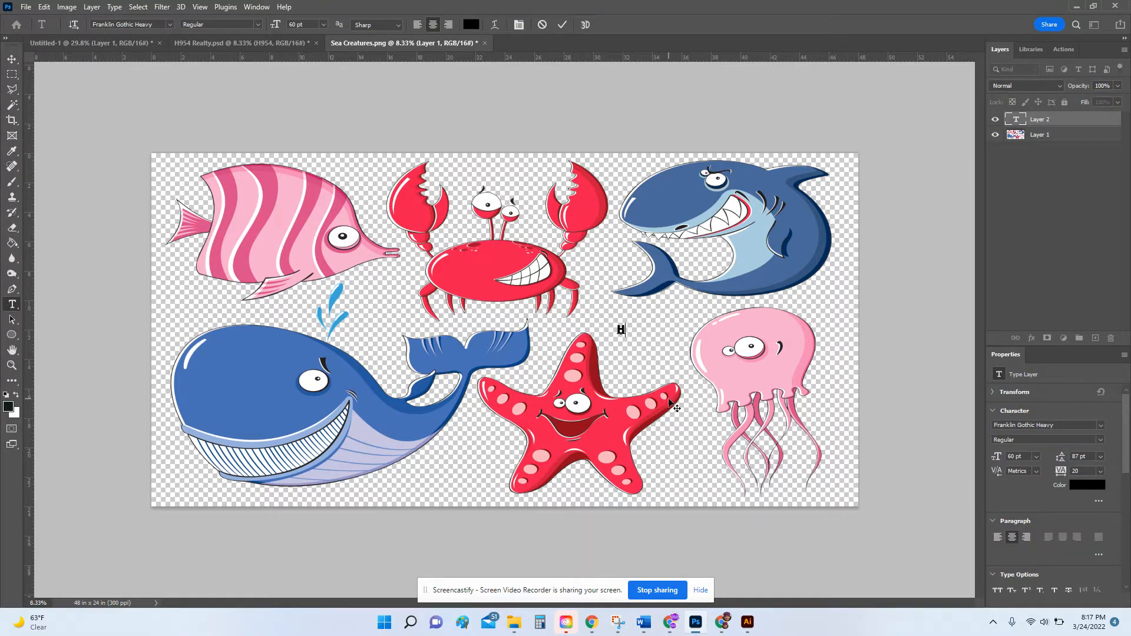
pyautogui.write('123')
pyautogui.press('BackSpace')
pyautogui.write('5')
pyautogui.click(562, 25)
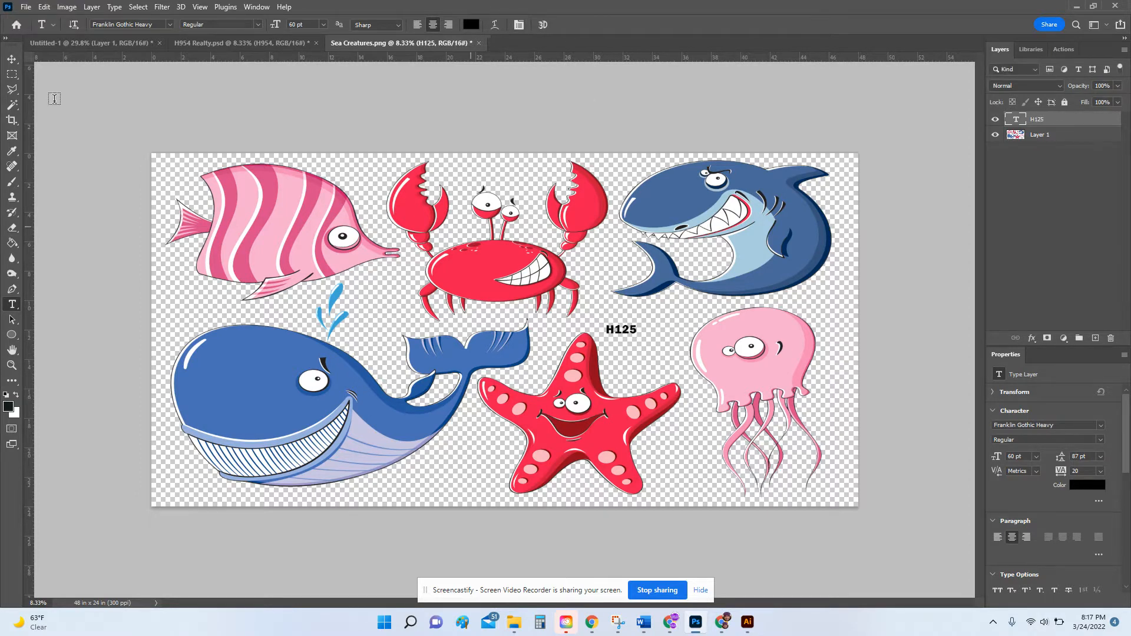
pyautogui.click(12, 59)
pyautogui.moveTo(629, 336); pyautogui.dragTo(647, 340)
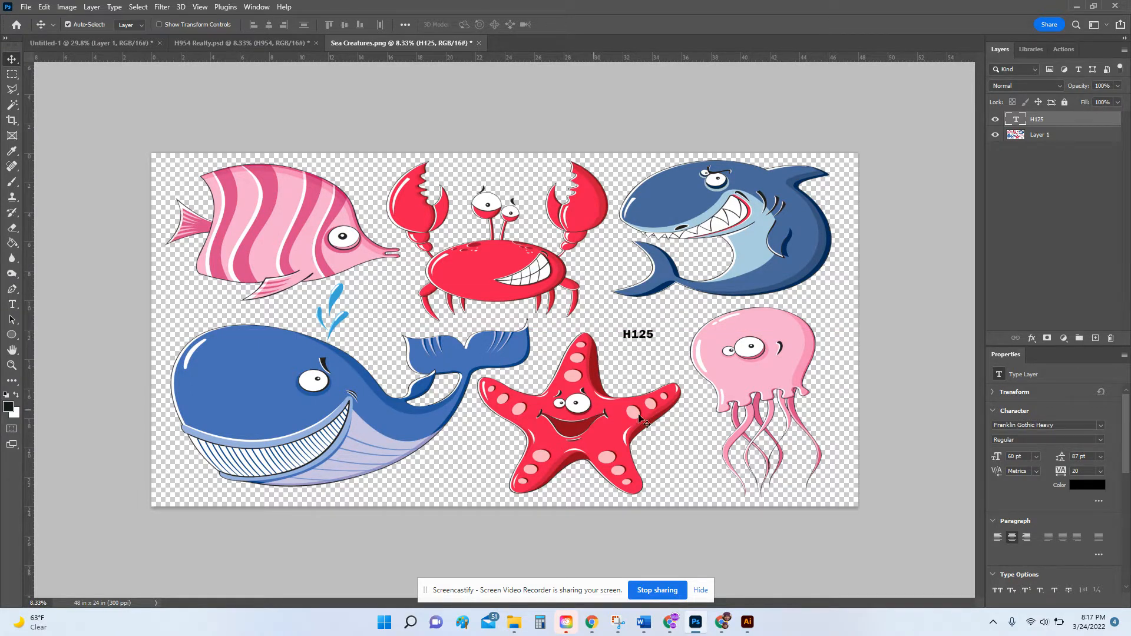
# Start saving the document under a new name.
pyautogui.click(22, 8)
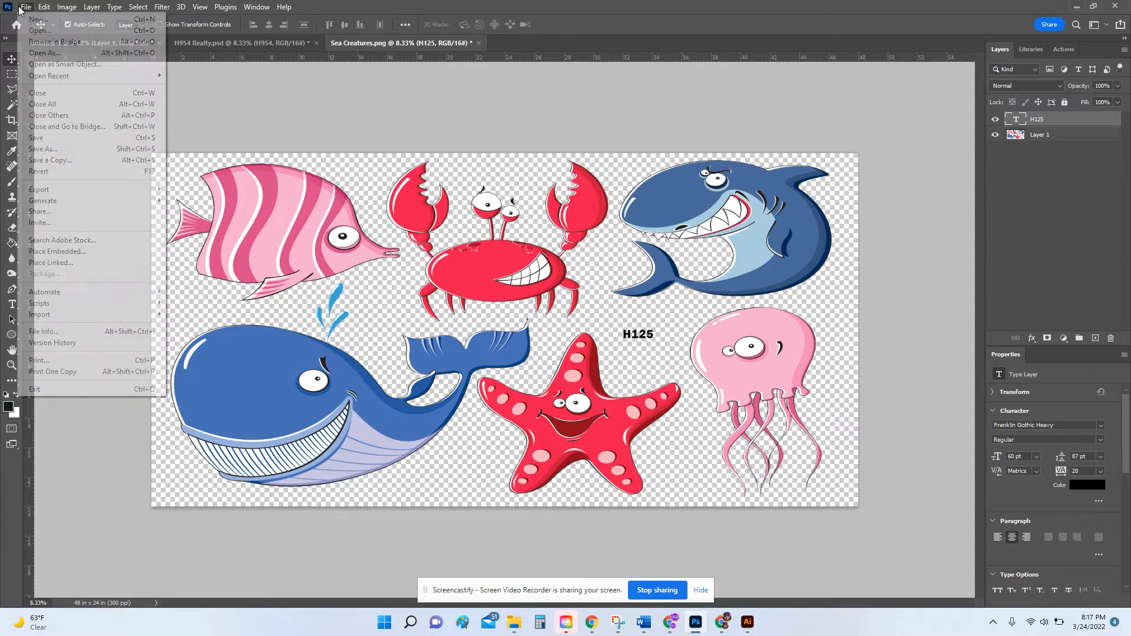
pyautogui.click(69, 150)
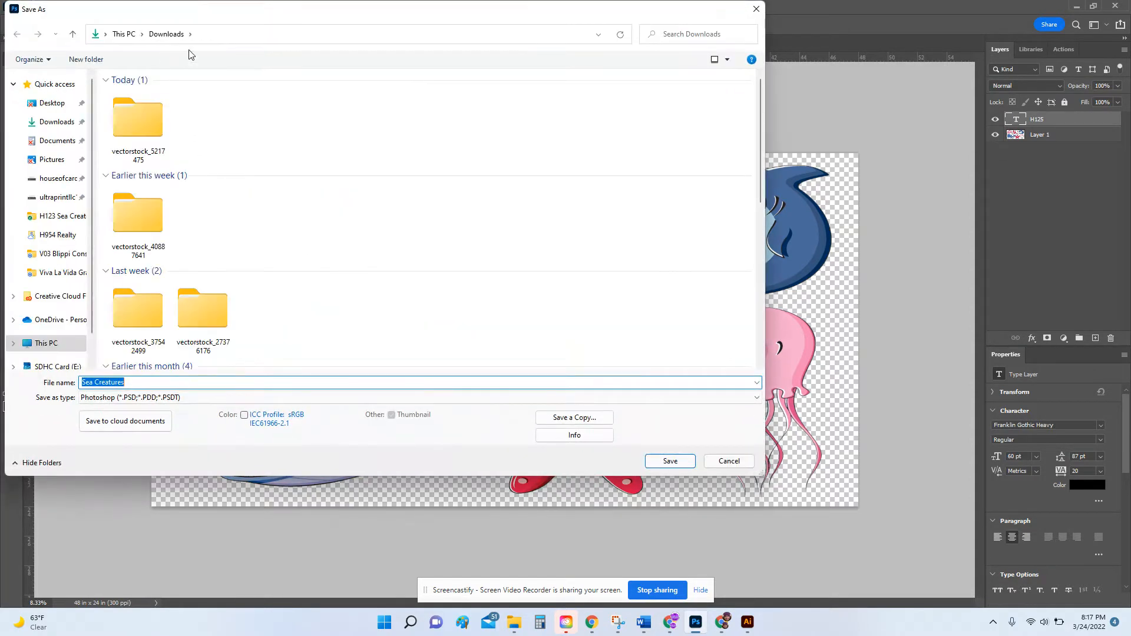
pyautogui.click(52, 103)
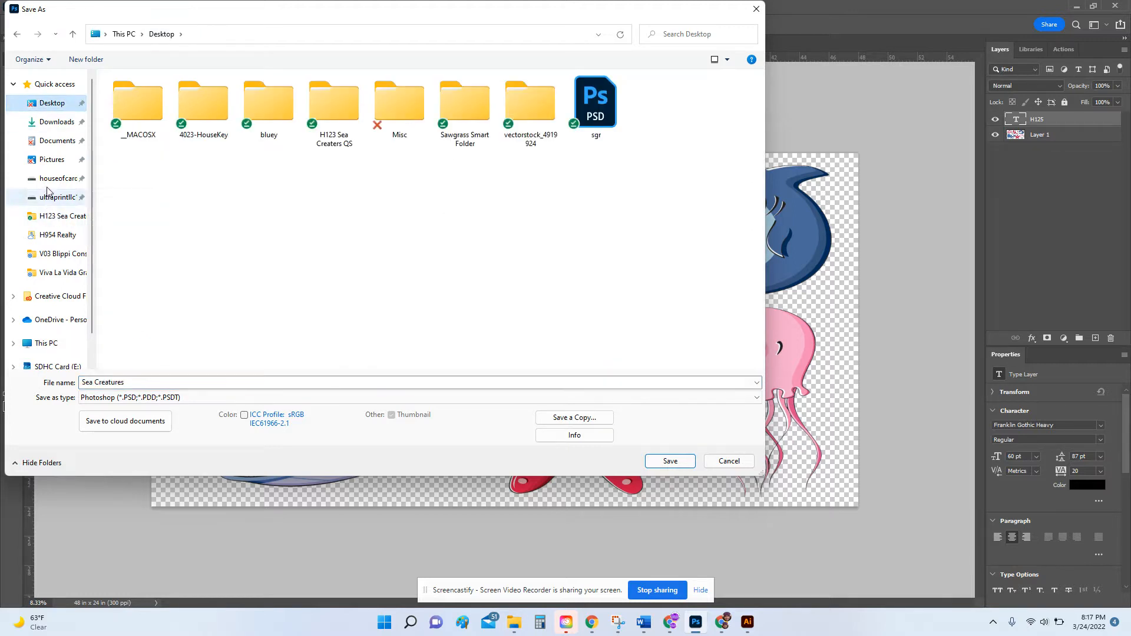
pyautogui.rightClick(446, 265)
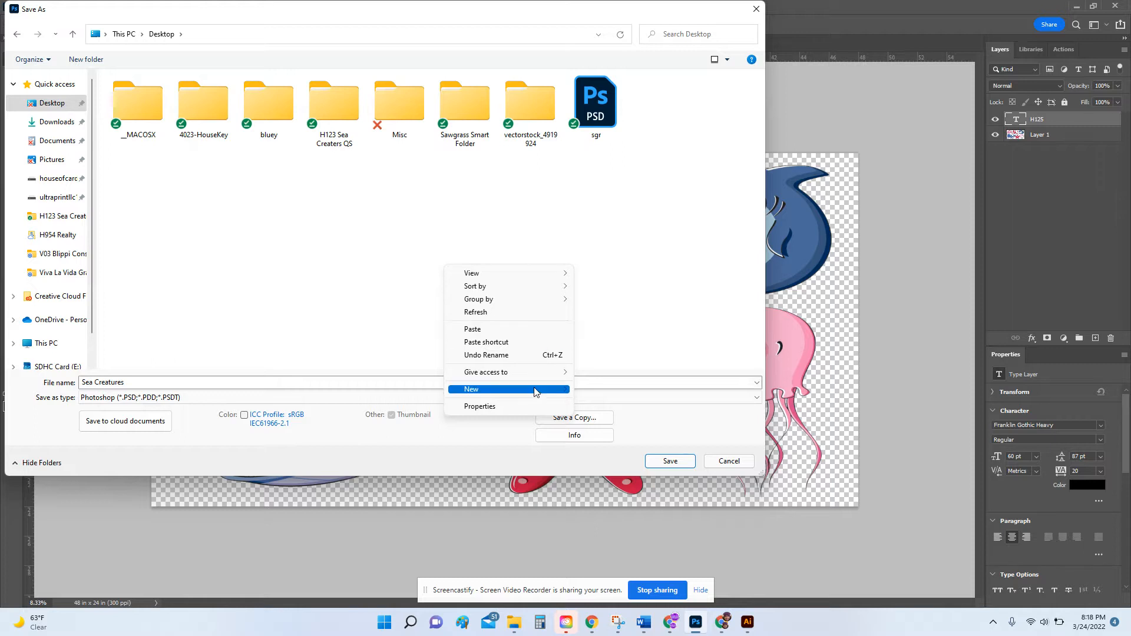
pyautogui.moveTo(535, 393)
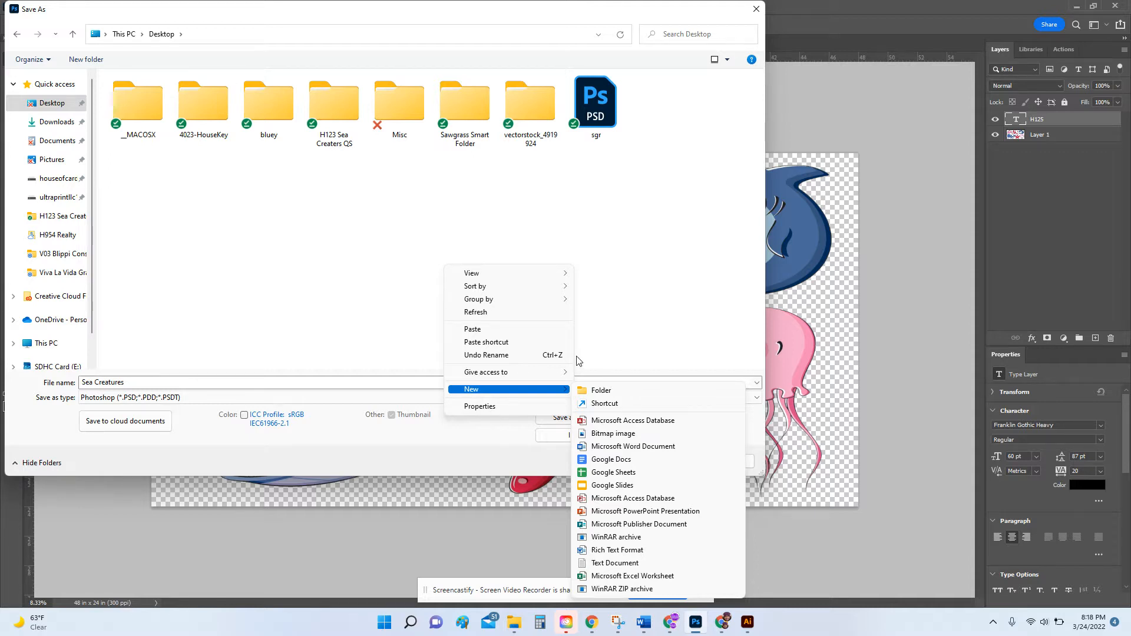
# Browse to the House of Yard Cards folder in Google Drive as the save location.
pyautogui.click(67, 180)
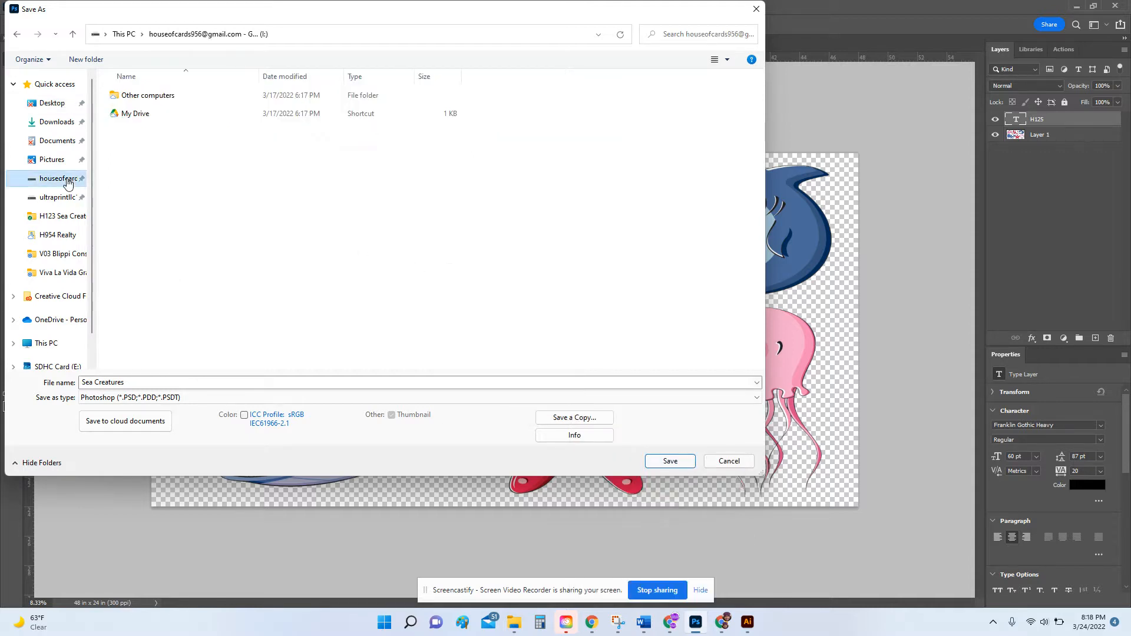
pyautogui.doubleClick(164, 113)
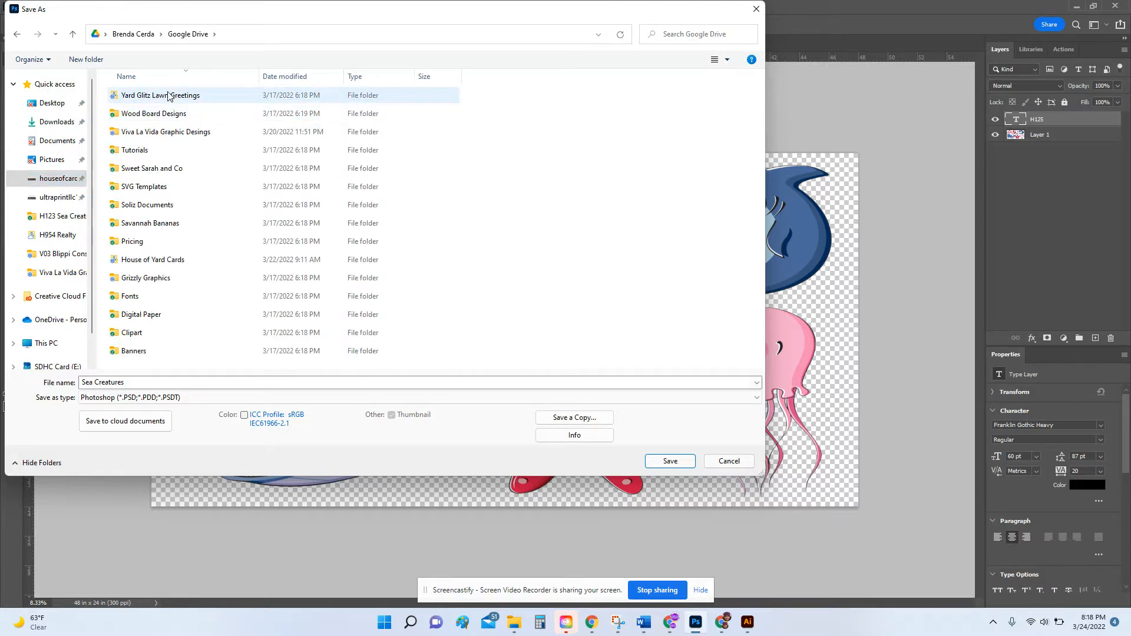
pyautogui.doubleClick(155, 263)
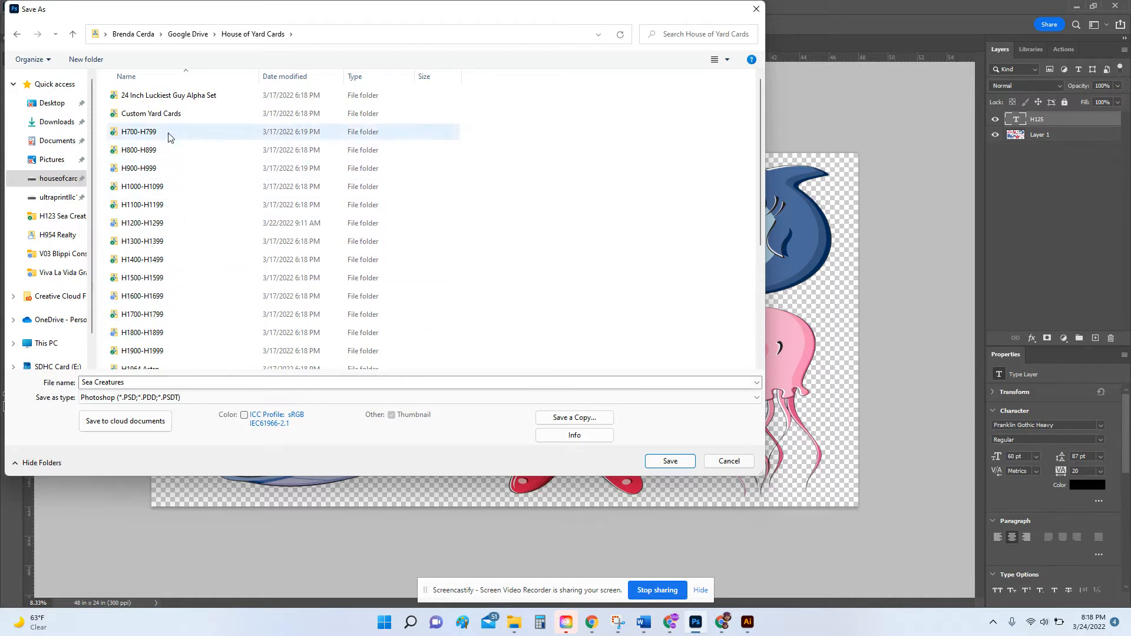
# Create a new folder named H125 Sea Creatures inside House of Yard Cards and open it.
pyautogui.scroll(-4, 566, 212)
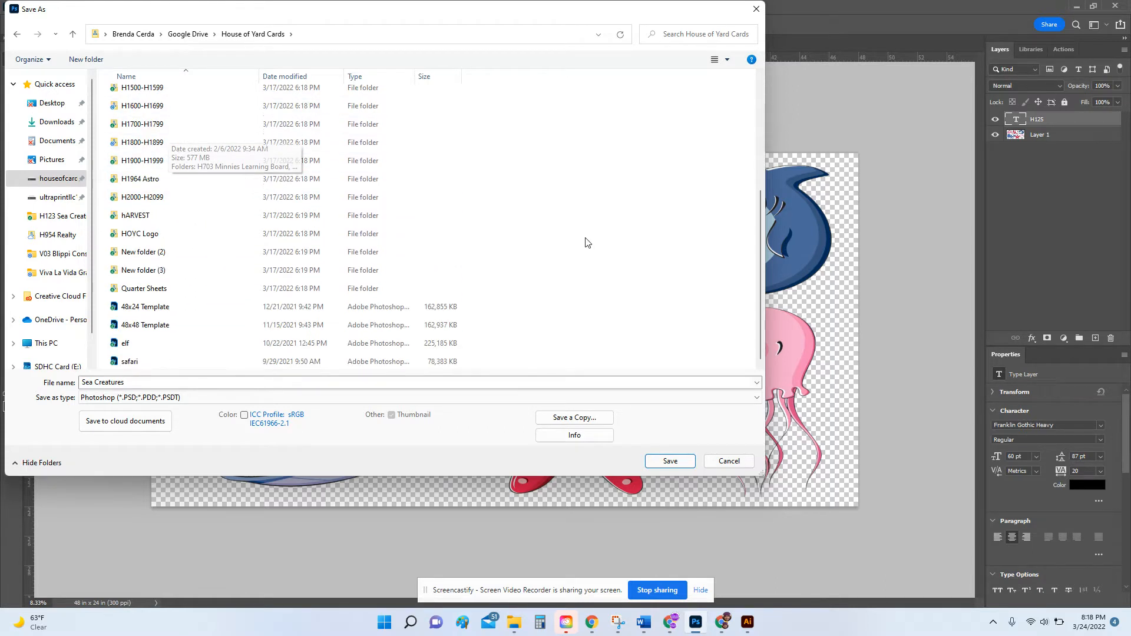
pyautogui.rightClick(648, 338)
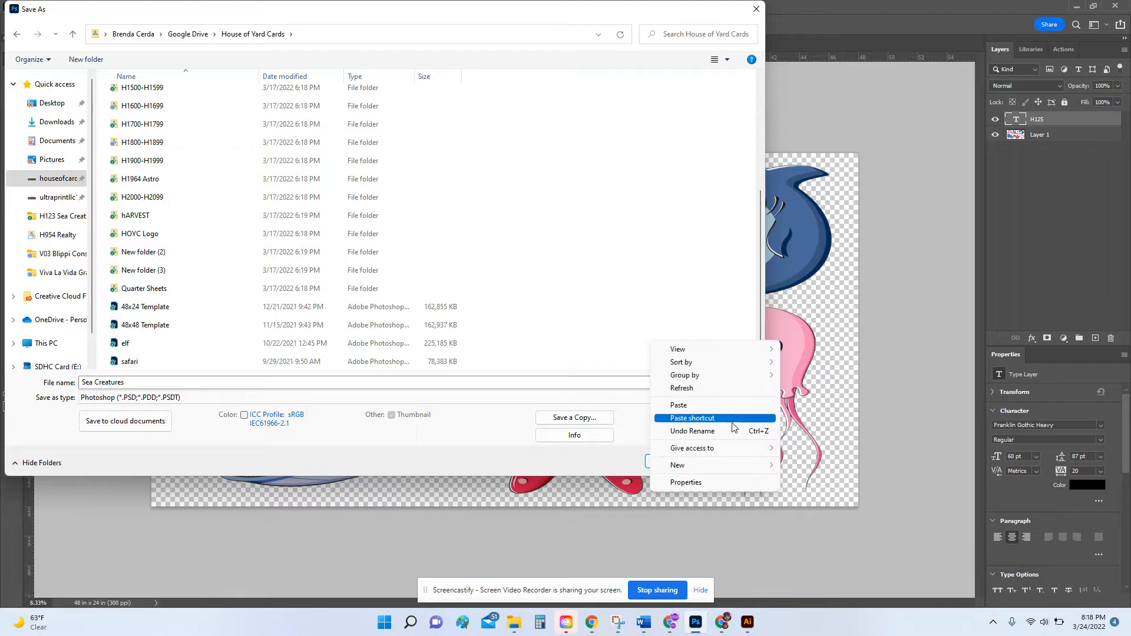
pyautogui.moveTo(712, 466)
pyautogui.click(822, 267)
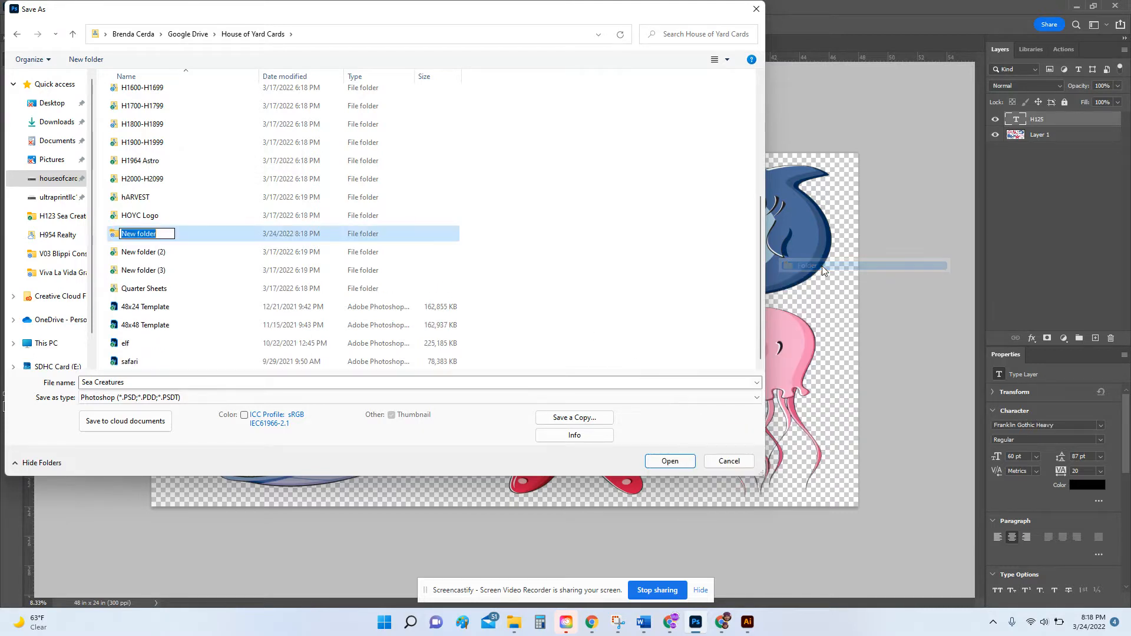
pyautogui.write('H')
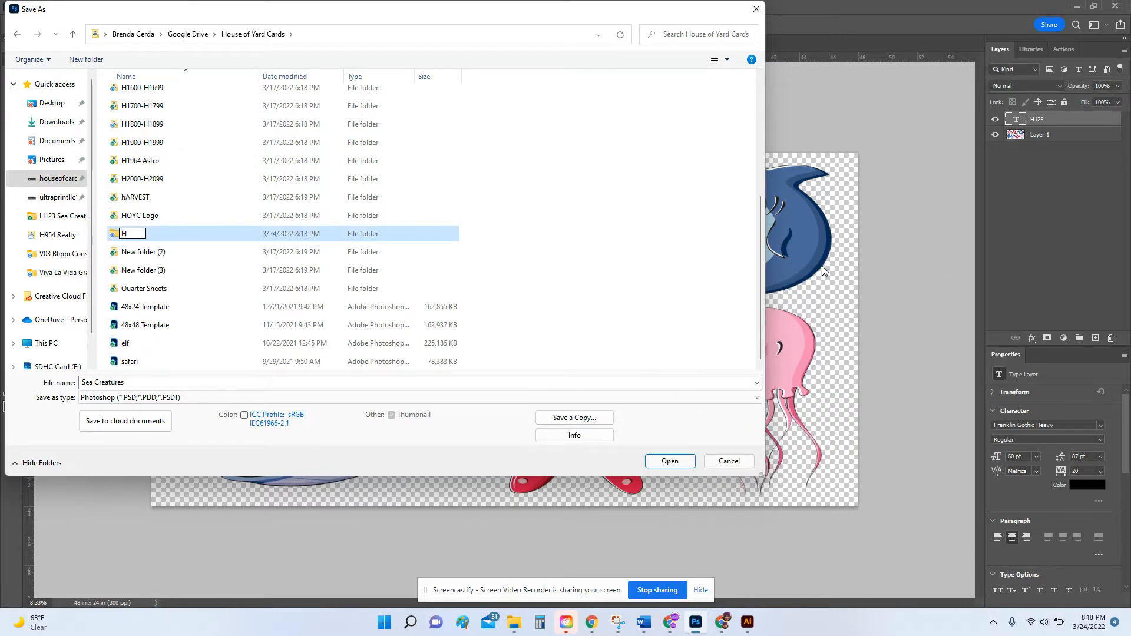
pyautogui.write('125 Sea Createrures')
pyautogui.press('Return')
pyautogui.press('Return')
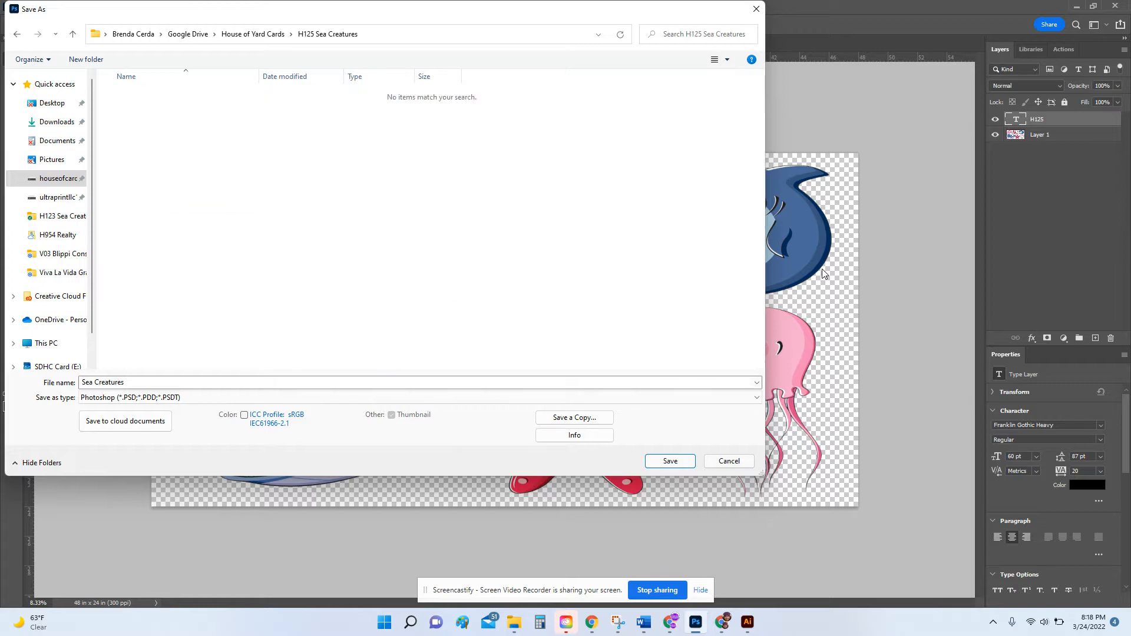
# Name the file ART, switch to saving a copy and choose PNG as the file format.
pyautogui.click(340, 385)
pyautogui.write('ART')
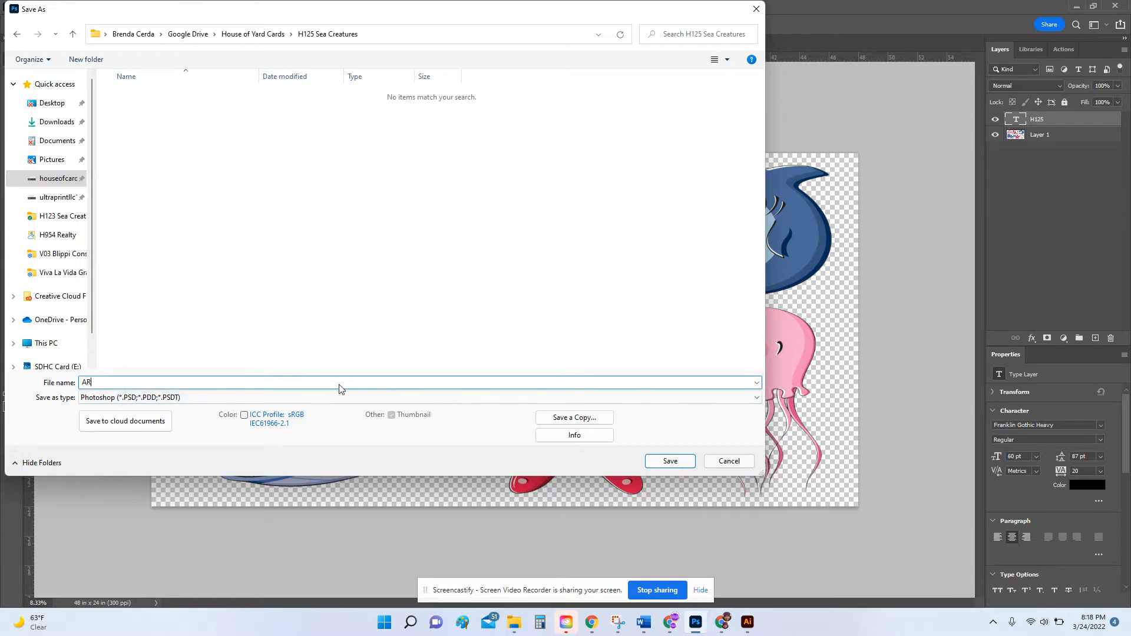
pyautogui.click(554, 417)
pyautogui.click(158, 398)
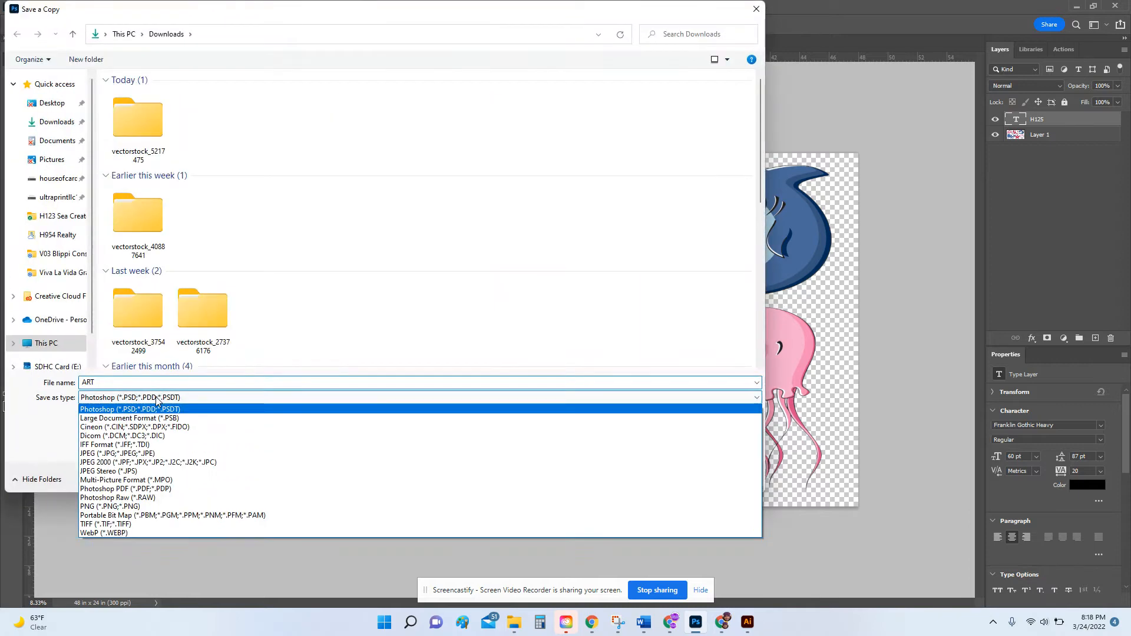
pyautogui.click(164, 506)
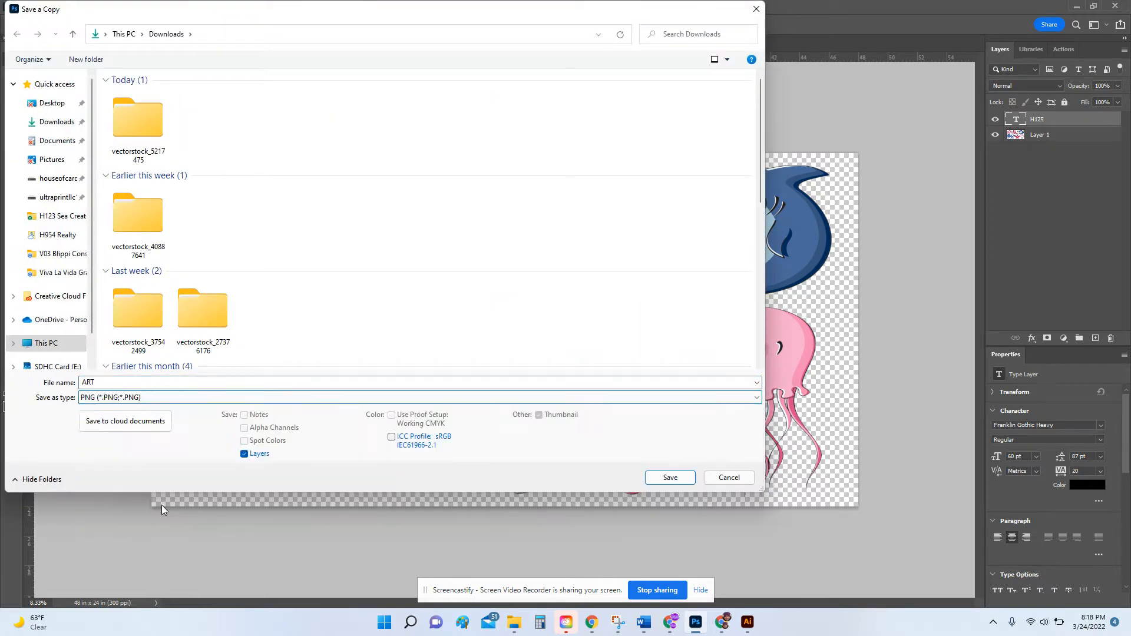
# Save the PNG copy in Google Drive's House of Yard Cards > H125 Sea Creatures folder with the large file size option.
pyautogui.click(63, 186)
pyautogui.doubleClick(135, 113)
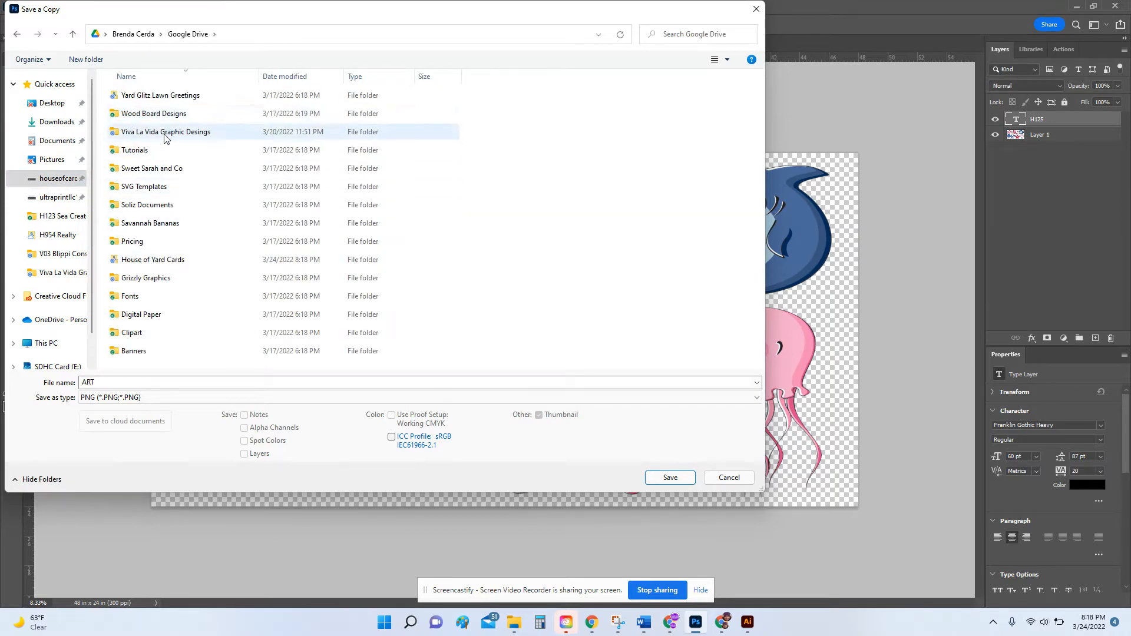
pyautogui.click(170, 261)
pyautogui.doubleClick(170, 261)
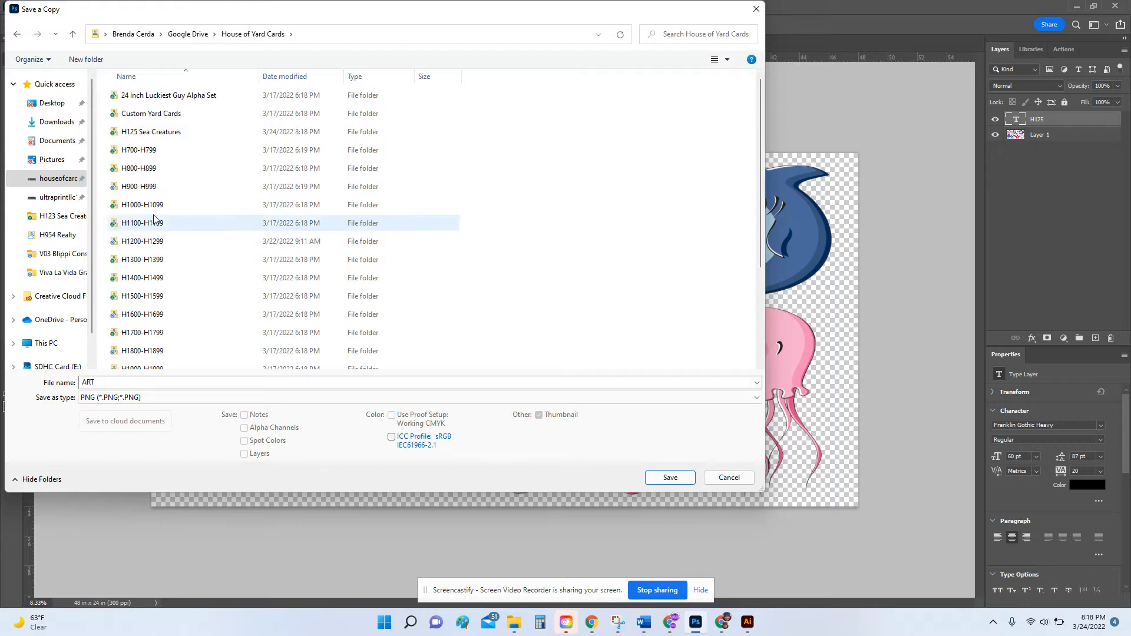
pyautogui.doubleClick(175, 132)
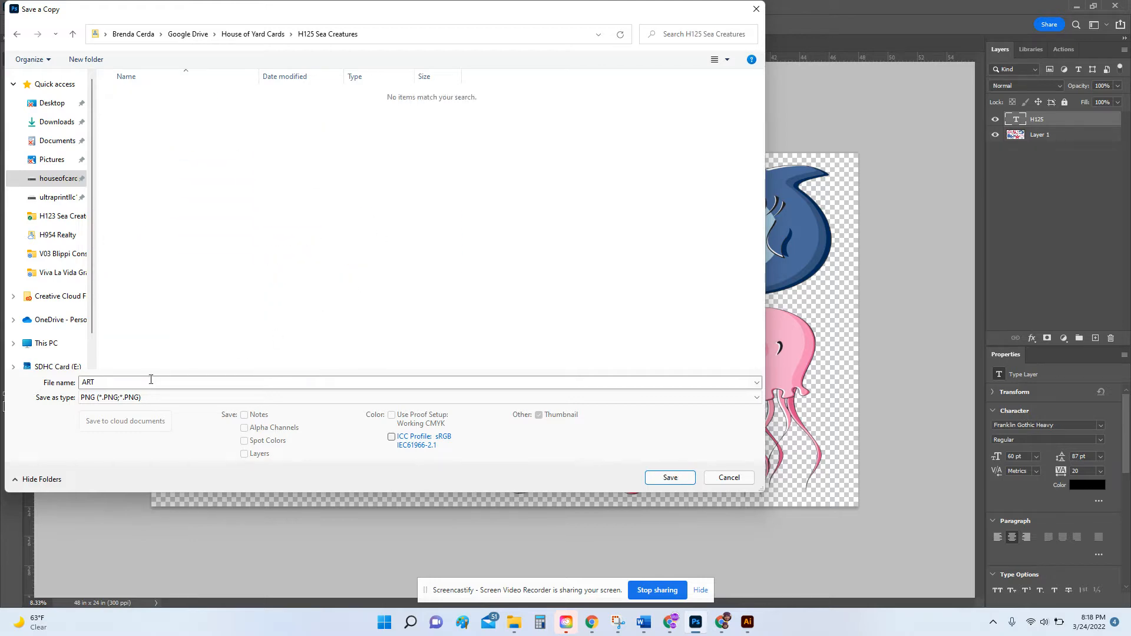
pyautogui.click(688, 478)
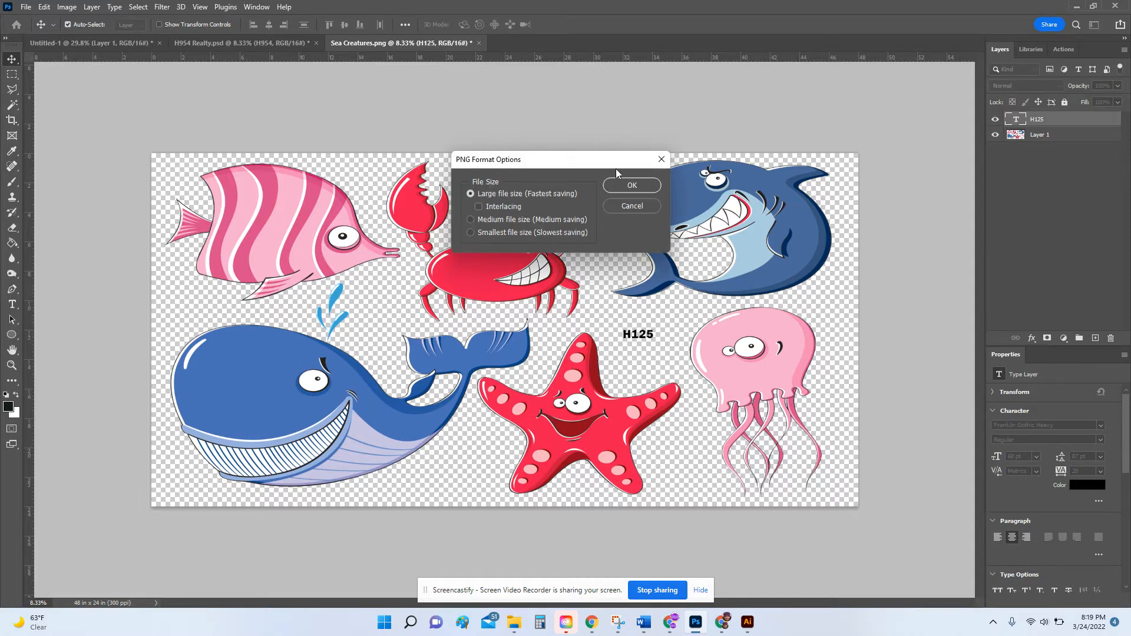
pyautogui.click(628, 186)
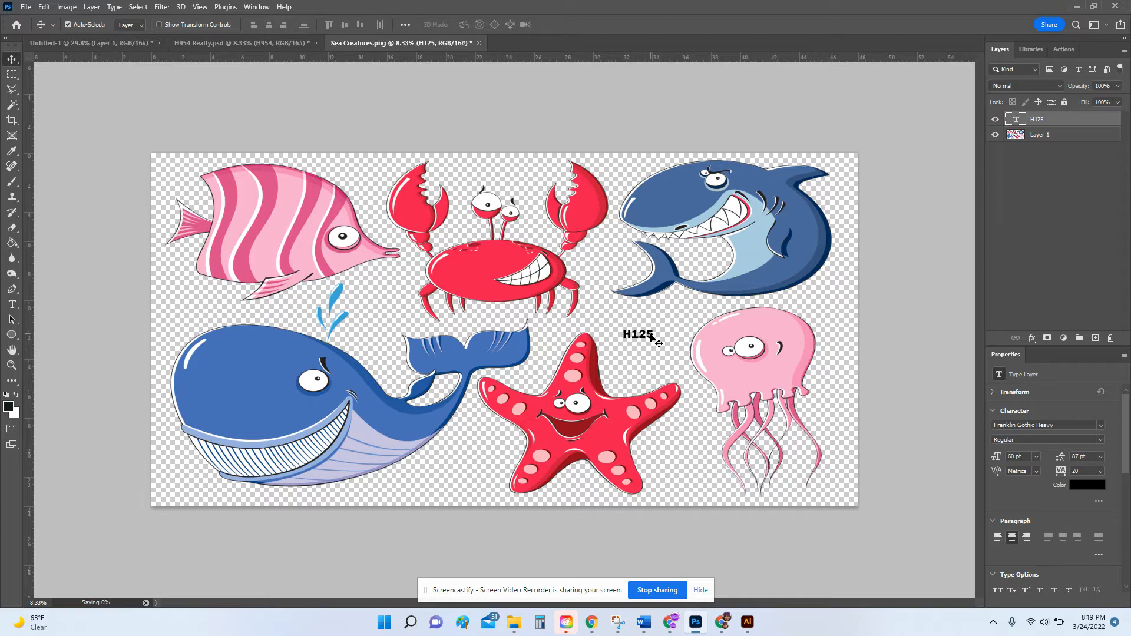
# Delete the H125 text layer and load the outlines of Layer 1's artwork as a selection.
pyautogui.press('Delete')
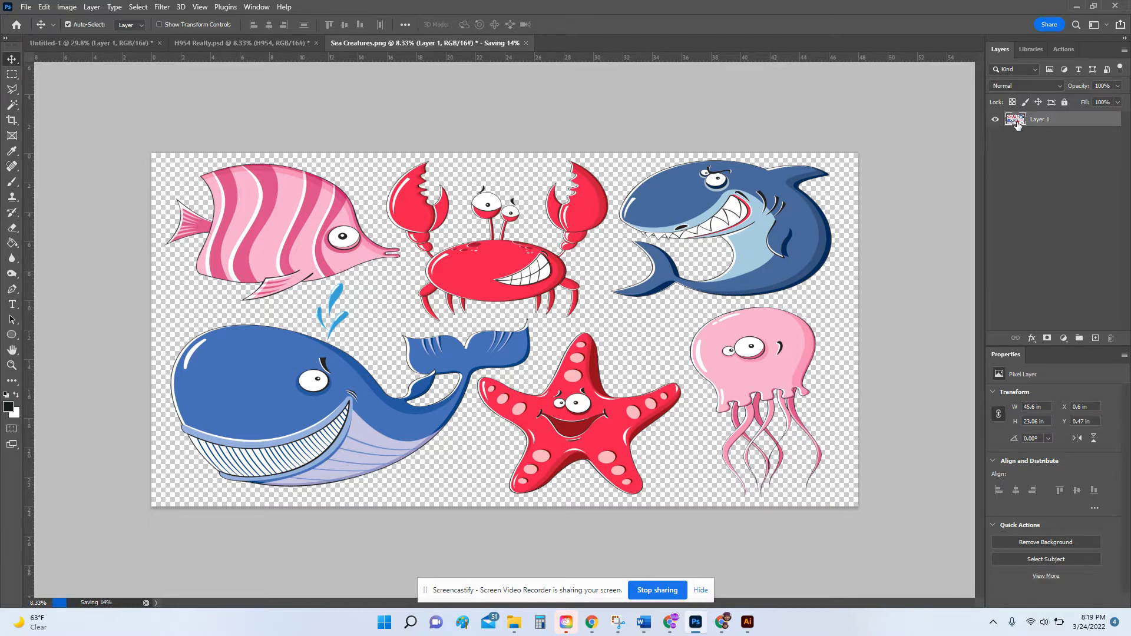
pyautogui.press('ctrl')
pyautogui.keyDown('ctrl'); pyautogui.click(1012, 120); pyautogui.keyUp('ctrl')
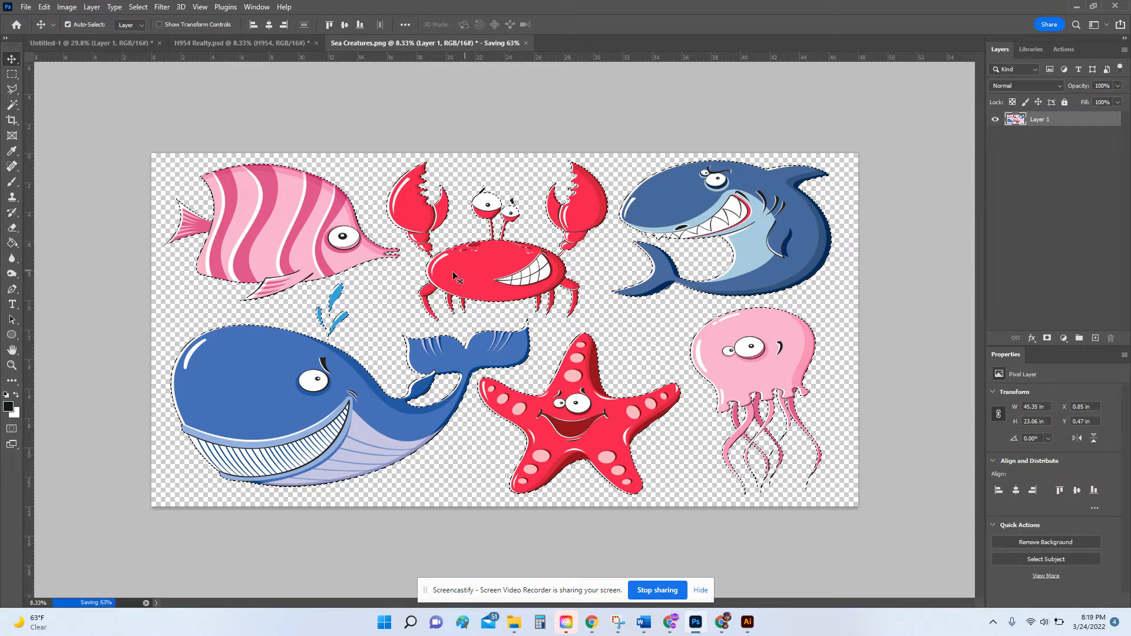
# Expand the selection around the sea creatures by 55 pixels.
pyautogui.click(145, 8)
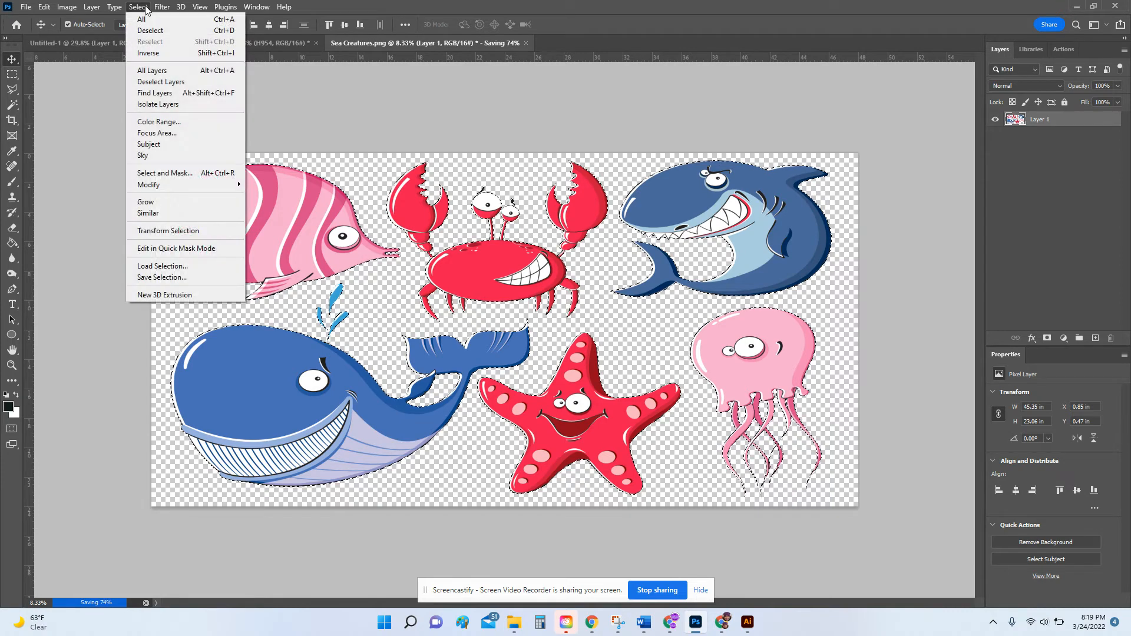
pyautogui.moveTo(188, 184)
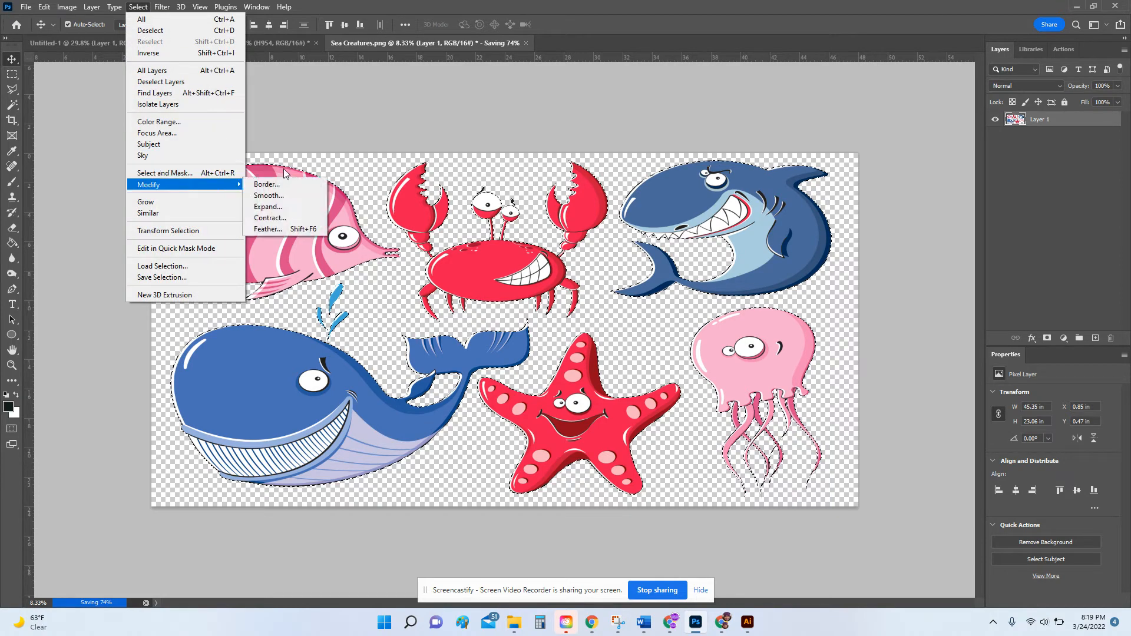
pyautogui.click(288, 207)
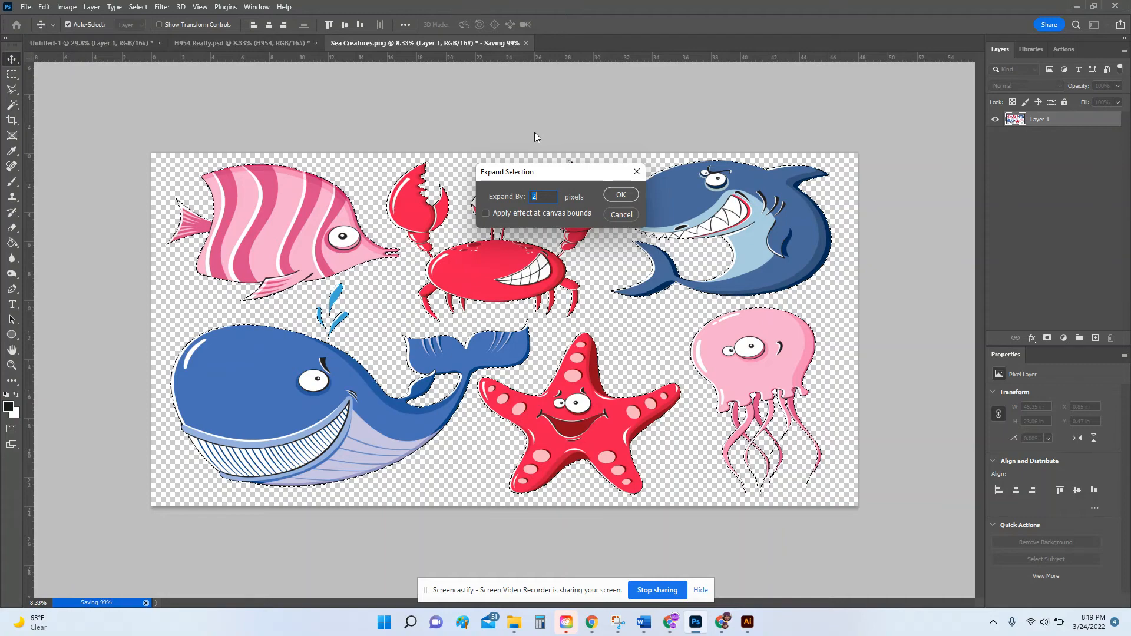
pyautogui.write('55')
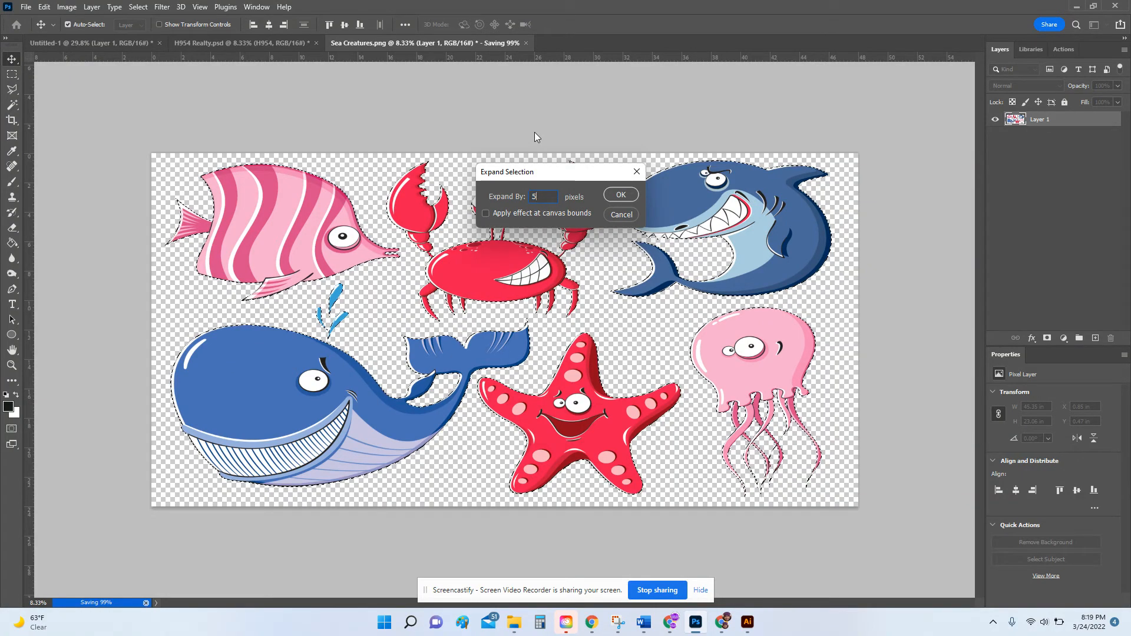
pyautogui.click(622, 195)
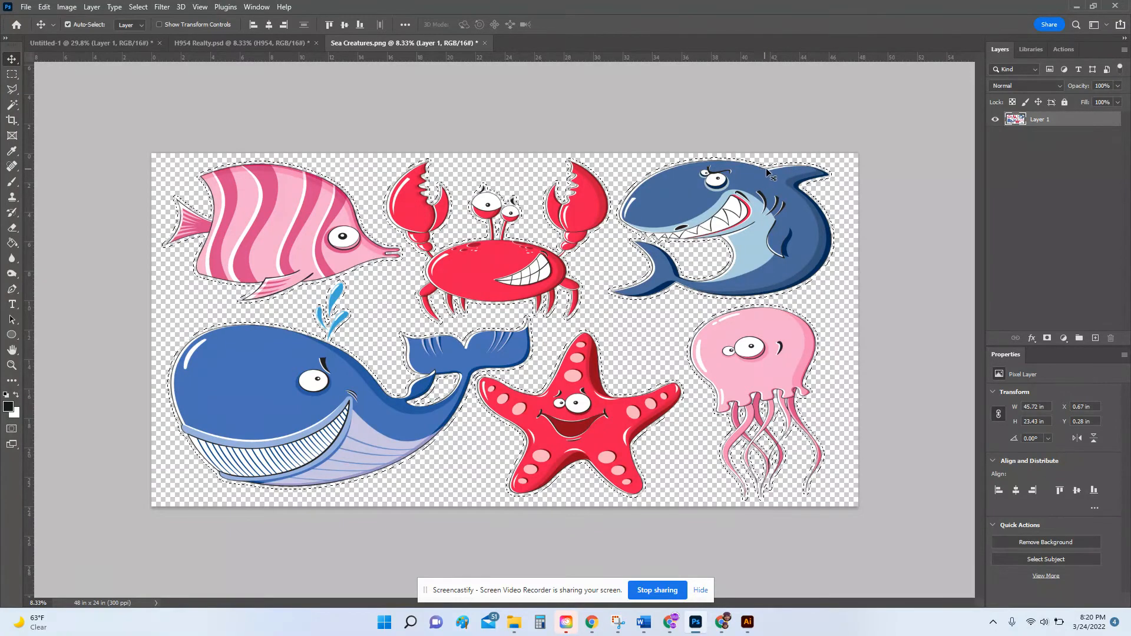
# Fill the expanded selection with black at 100% opacity in Normal mode and deselect it.
pyautogui.click(45, 7)
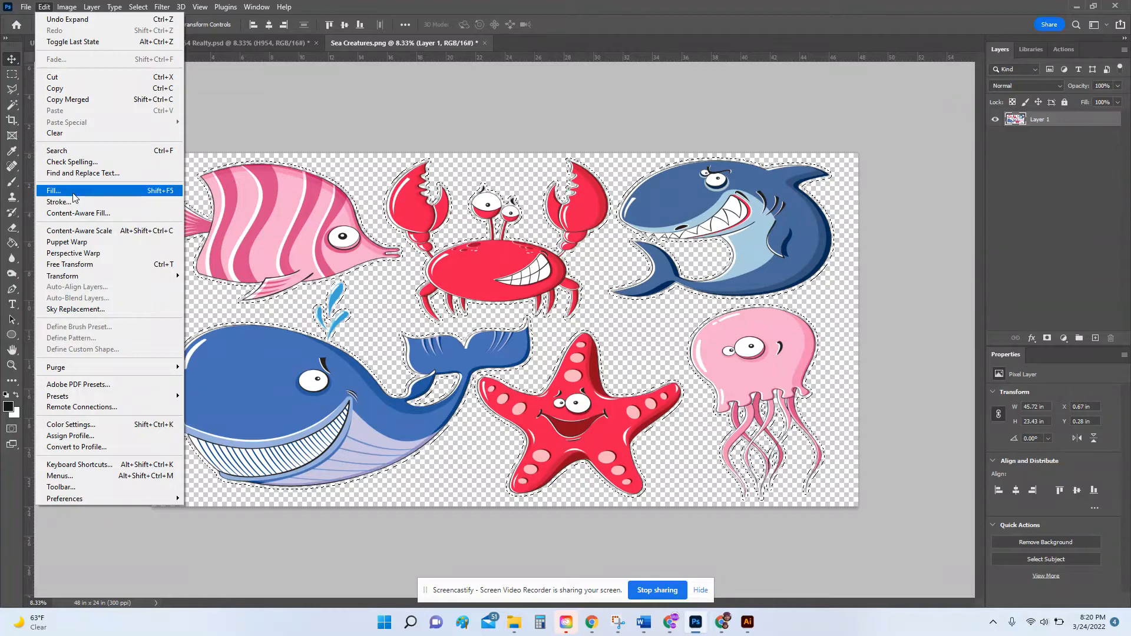
pyautogui.click(54, 191)
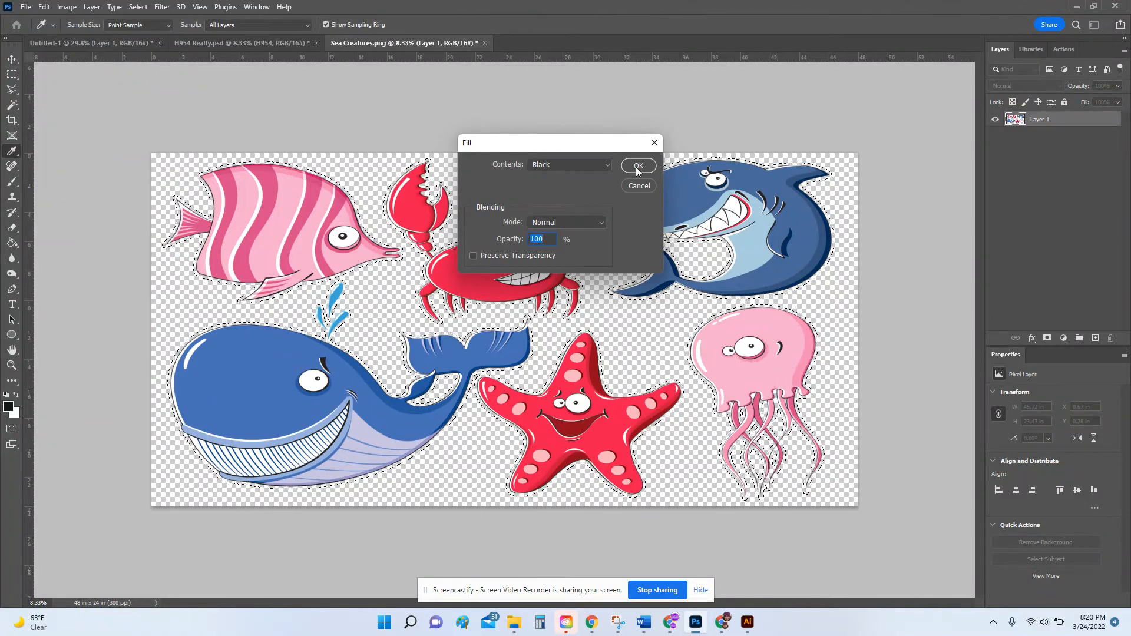
pyautogui.click(602, 167)
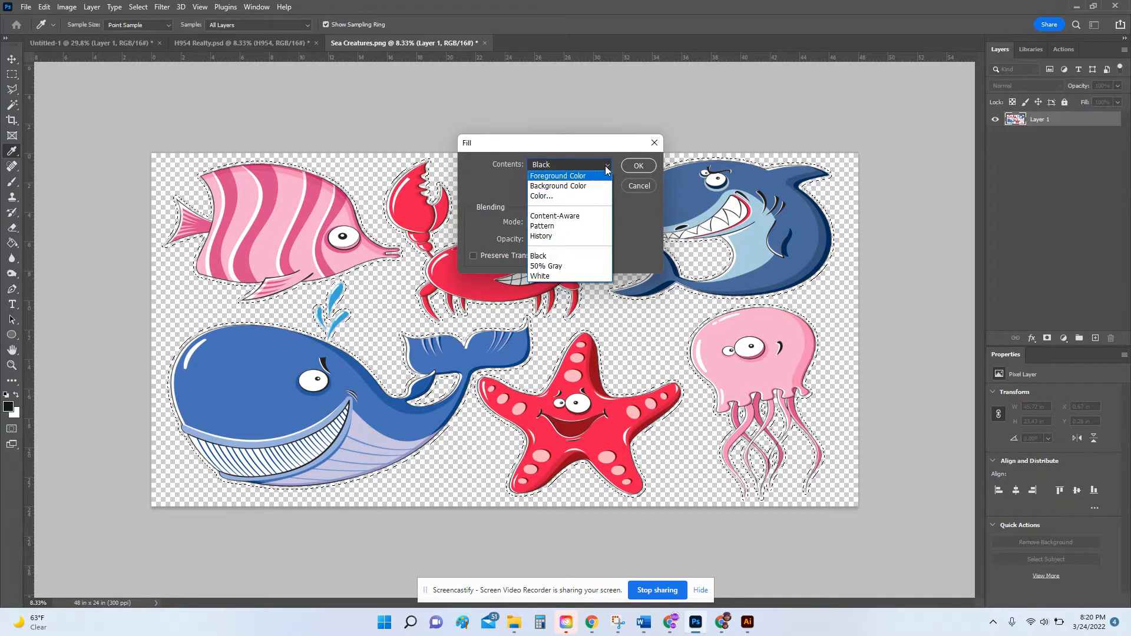
pyautogui.click(606, 168)
pyautogui.click(605, 168)
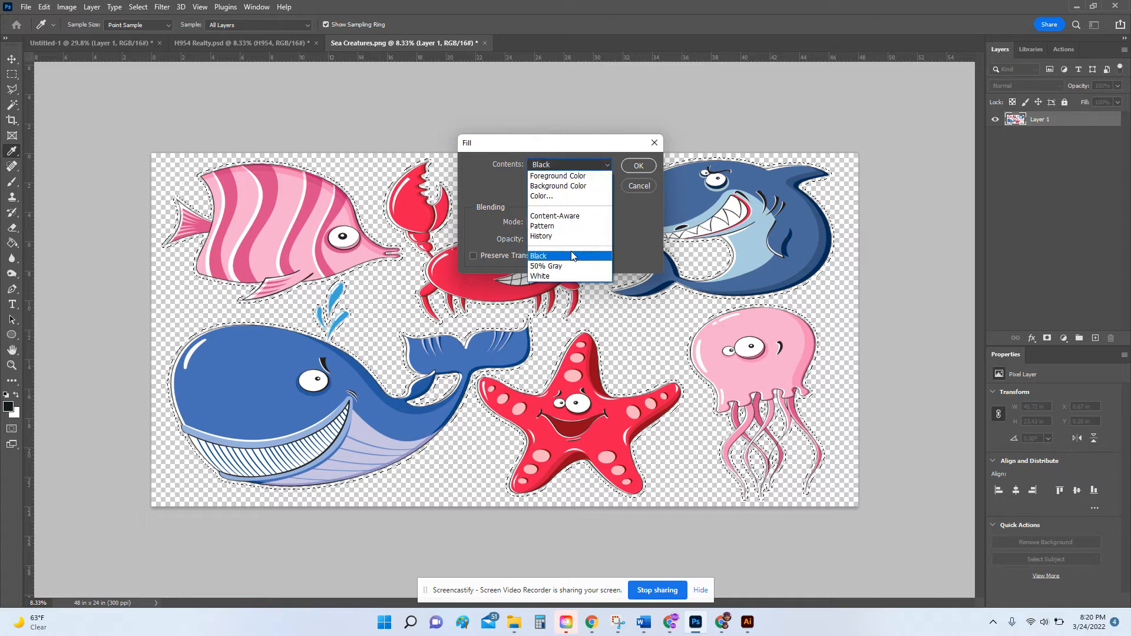
pyautogui.click(571, 256)
pyautogui.click(641, 167)
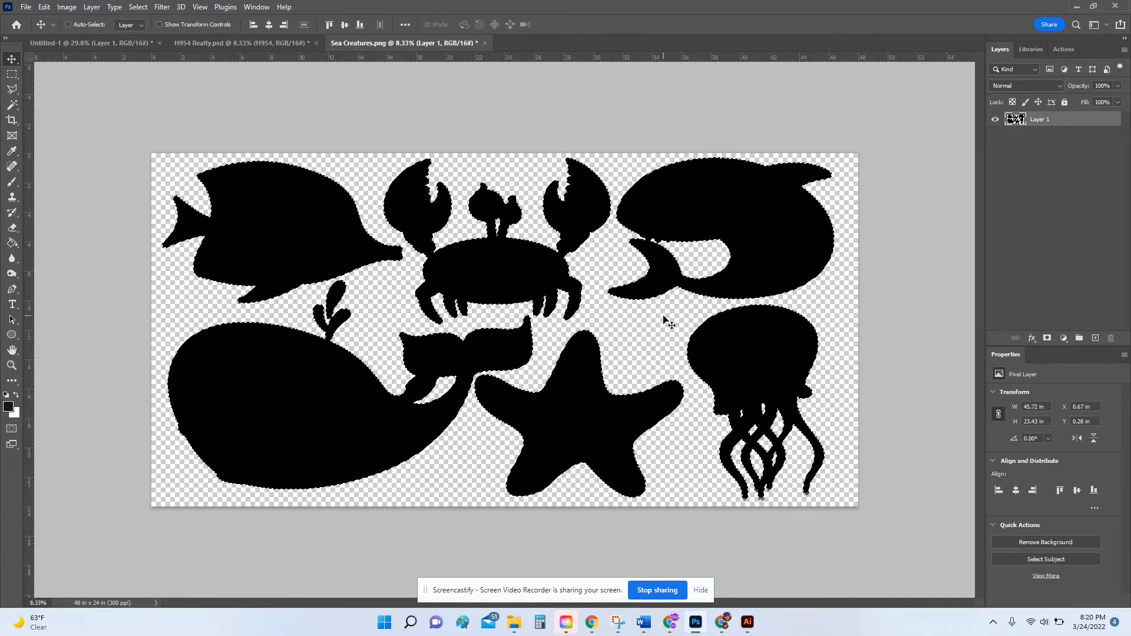
pyautogui.hotkey('ctrl', 'd')
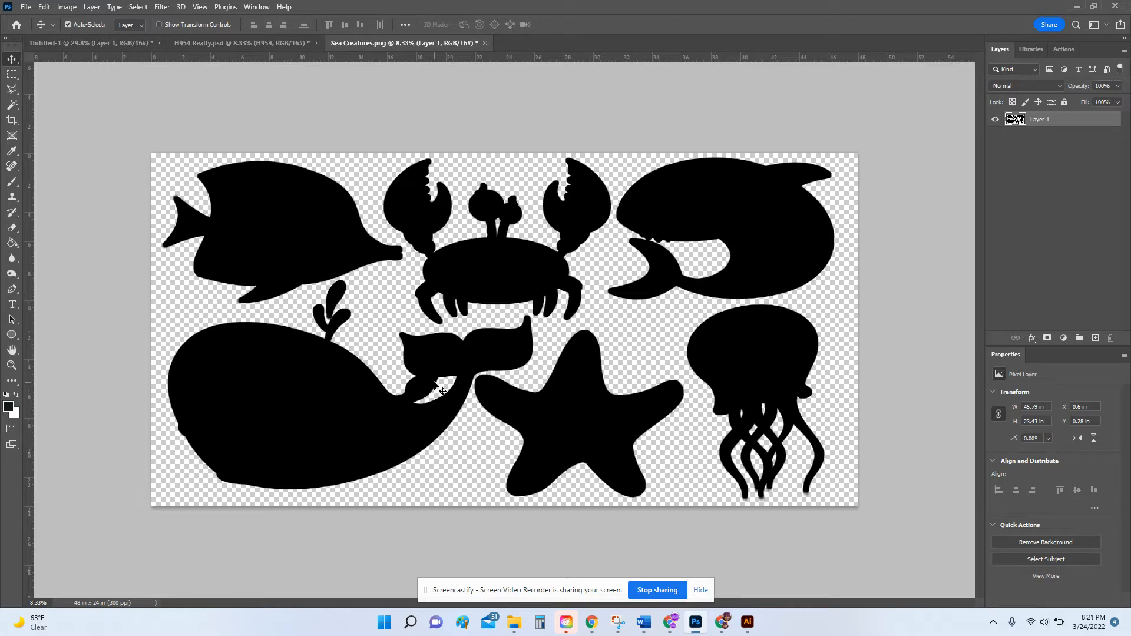
# Activate the Brush tool with an enlarged hard round tip and set its hardness to 100%.
pyautogui.click(13, 184)
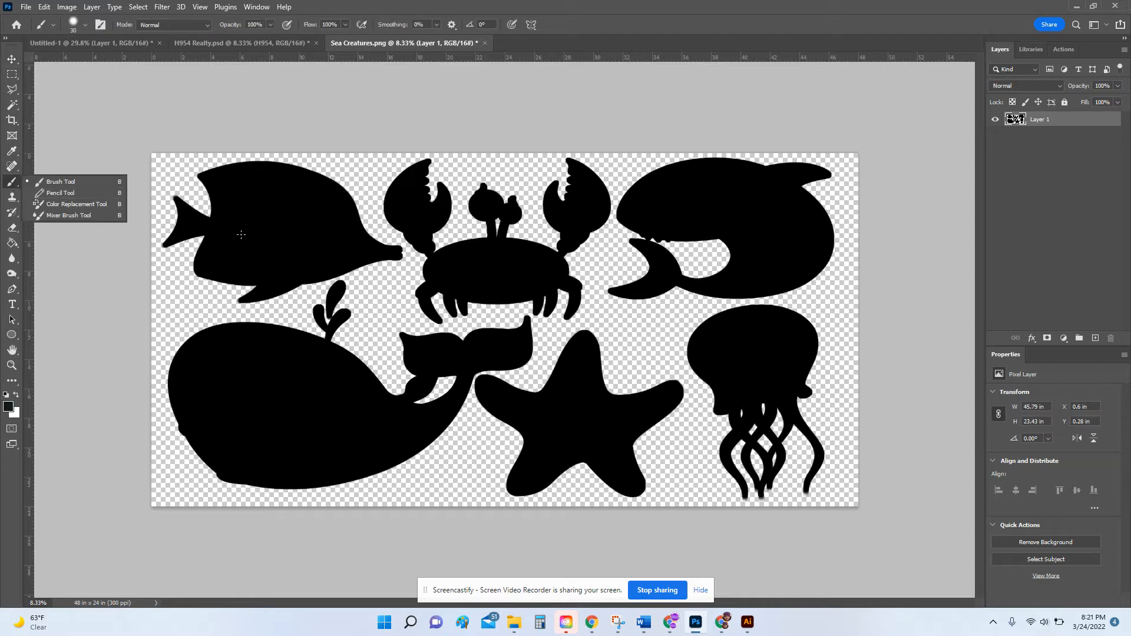
pyautogui.press(']')
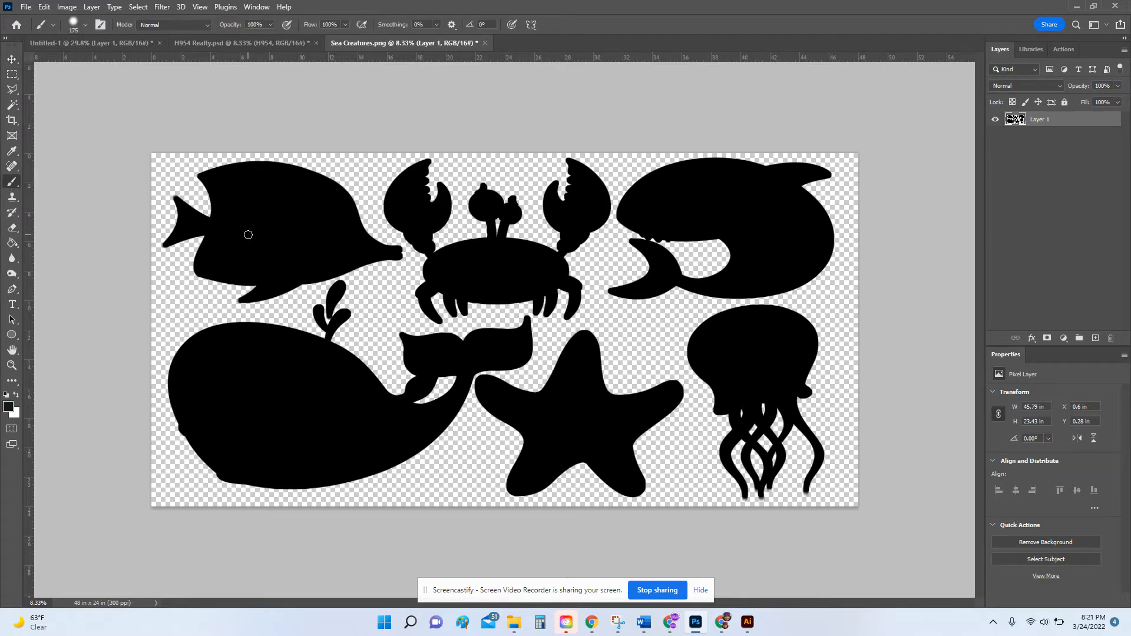
pyautogui.press(']')
pyautogui.press(']')
pyautogui.press(']')
pyautogui.press(']')
pyautogui.press(']')
pyautogui.press(']')
pyautogui.press(']')
pyautogui.press(']')
pyautogui.press(']')
pyautogui.press('[')
pyautogui.press('[')
pyautogui.press('[')
pyautogui.press(']')
pyautogui.press(']')
pyautogui.rightClick(271, 228)
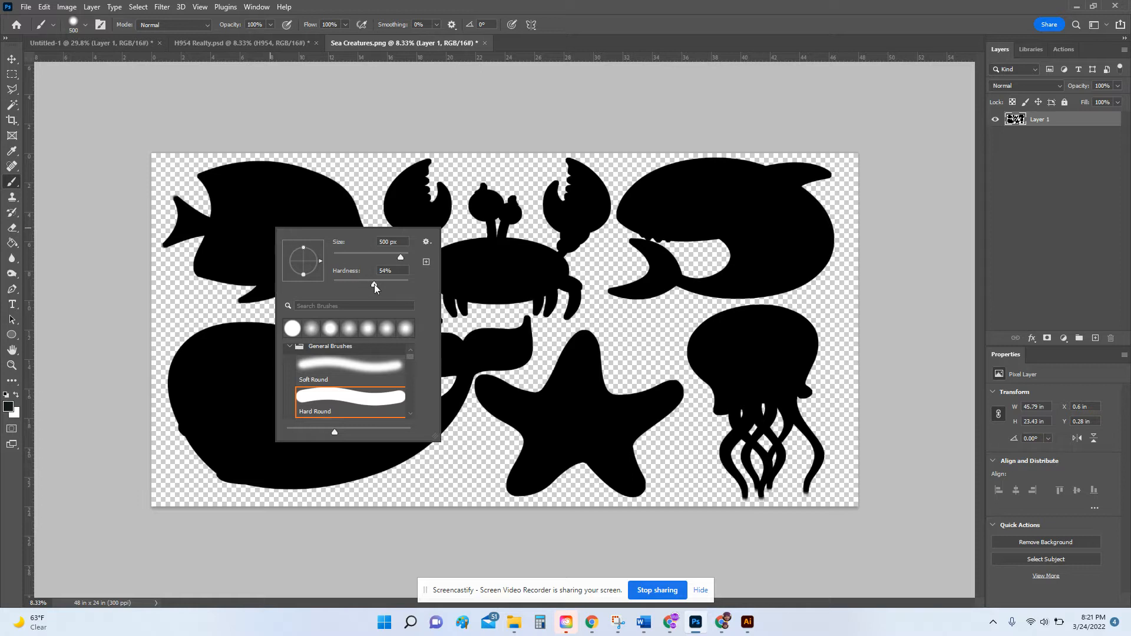
pyautogui.moveTo(423, 288); pyautogui.dragTo(423, 287)
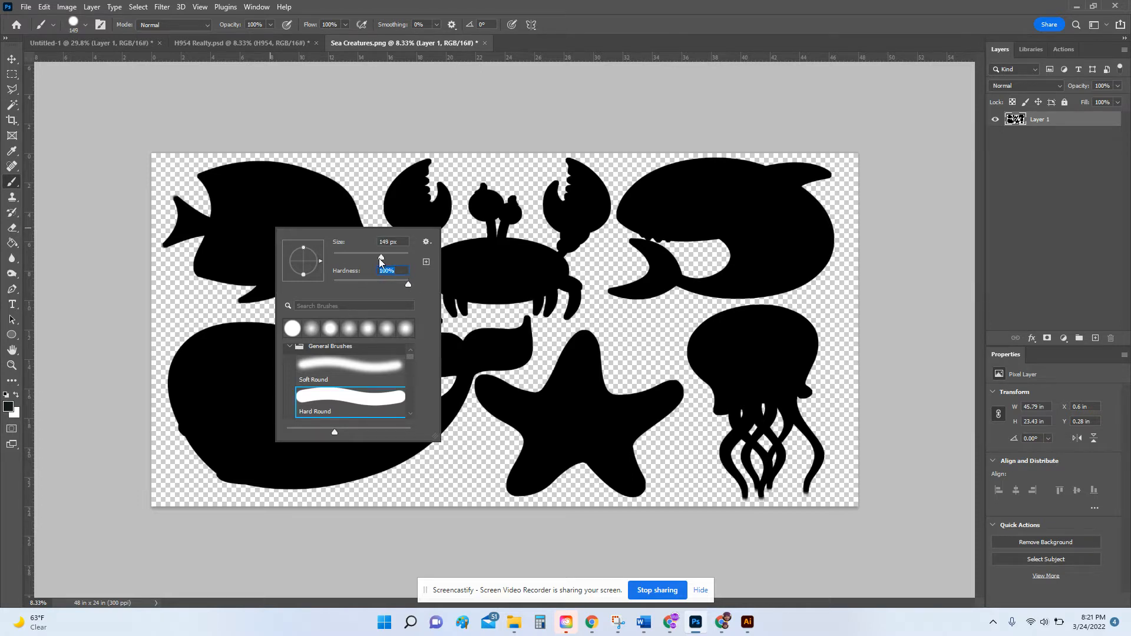
pyautogui.moveTo(379, 258); pyautogui.dragTo(395, 260)
pyautogui.click(485, 267)
# Enlarge the brush to 500 px, sample the silhouette's black and paint over the crab's body spot and the gap beside the whale's tail.
pyautogui.press(']')
pyautogui.press(']')
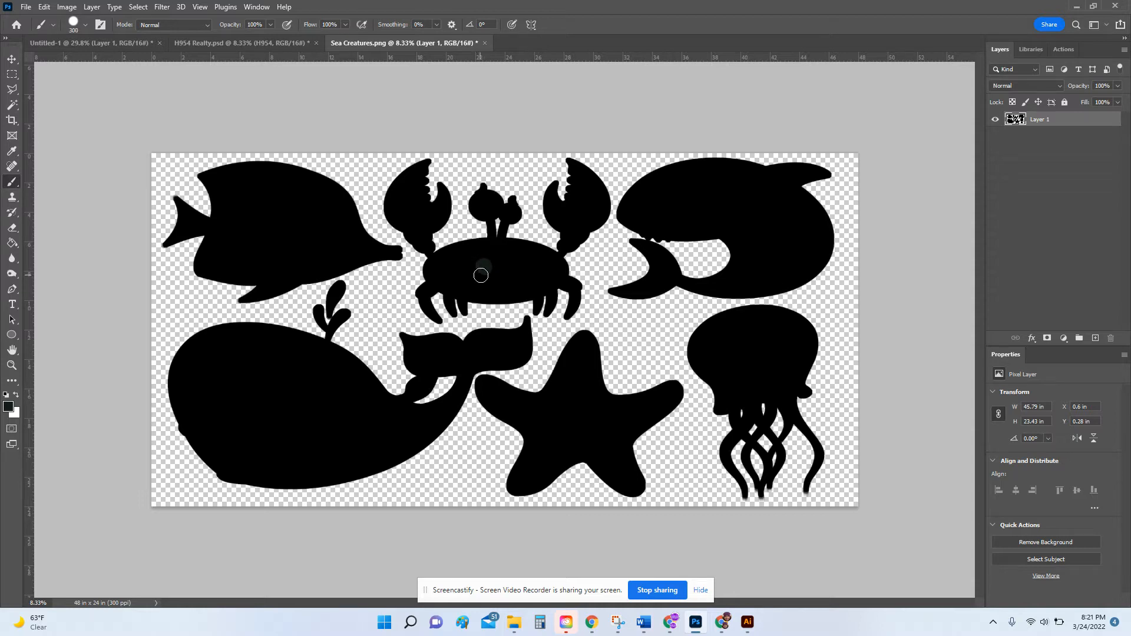
pyautogui.press(']')
pyautogui.press(']')
pyautogui.press('[')
pyautogui.press('[')
pyautogui.press('[')
pyautogui.press('[')
pyautogui.press(']')
pyautogui.press(']')
pyautogui.press(']')
pyautogui.keyDown('alt'); pyautogui.click(521, 265); pyautogui.keyUp('alt')
pyautogui.moveTo(489, 266); pyautogui.dragTo(476, 268)
pyautogui.moveTo(444, 371)
pyautogui.mouseDown()
pyautogui.moveTo(419, 405)
pyautogui.moveTo(424, 396)
pyautogui.mouseUp()
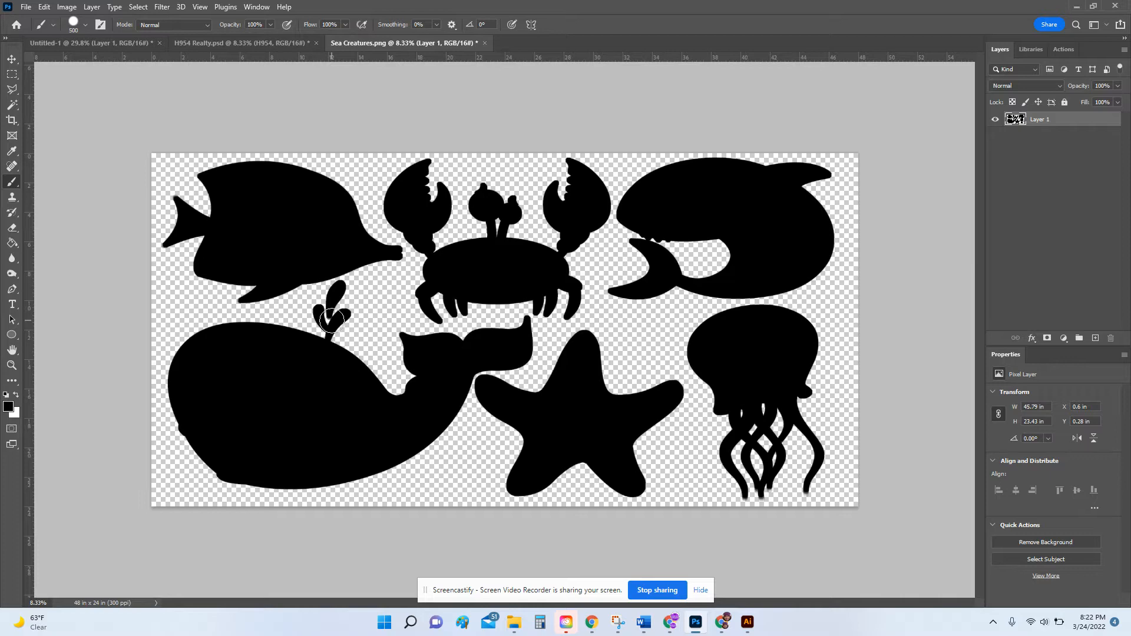
# Reduce the brush to 200 px and paint over the small gaps in the jellyfish's tentacles, the shark's mouth and tail, and the crab's eye stalks.
pyautogui.press('[')
pyautogui.press('[')
pyautogui.press('[')
pyautogui.moveTo(772, 433)
pyautogui.mouseDown()
pyautogui.moveTo(764, 472)
pyautogui.moveTo(756, 443)
pyautogui.moveTo(754, 464)
pyautogui.moveTo(769, 466)
pyautogui.moveTo(773, 453)
pyautogui.moveTo(768, 468)
pyautogui.mouseUp()
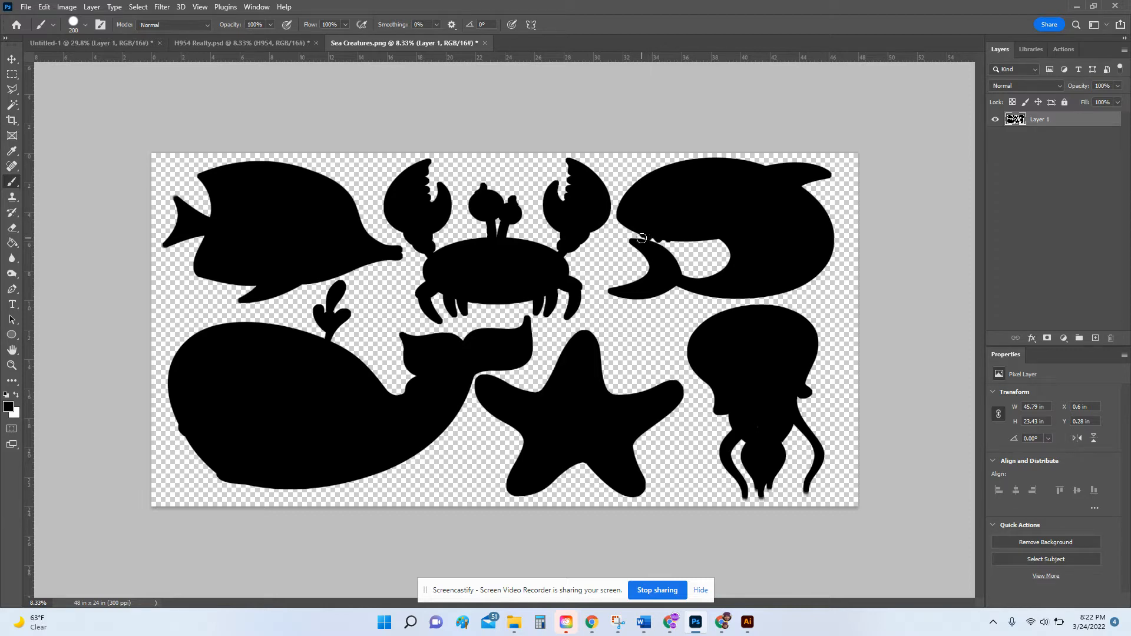
pyautogui.moveTo(643, 237); pyautogui.dragTo(652, 238)
pyautogui.moveTo(498, 217); pyautogui.dragTo(499, 239)
# Save a PNG copy named SIL in Google Drive's House of Yard Cards > H125 Sea Creatures folder with the large file size option.
pyautogui.click(27, 8)
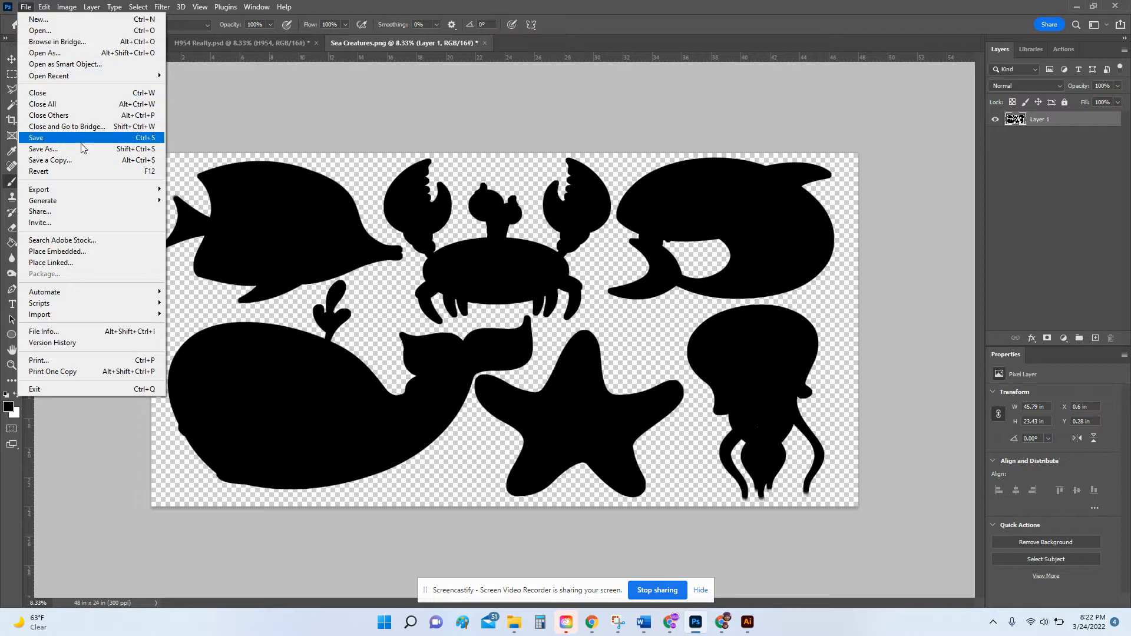
pyautogui.click(86, 160)
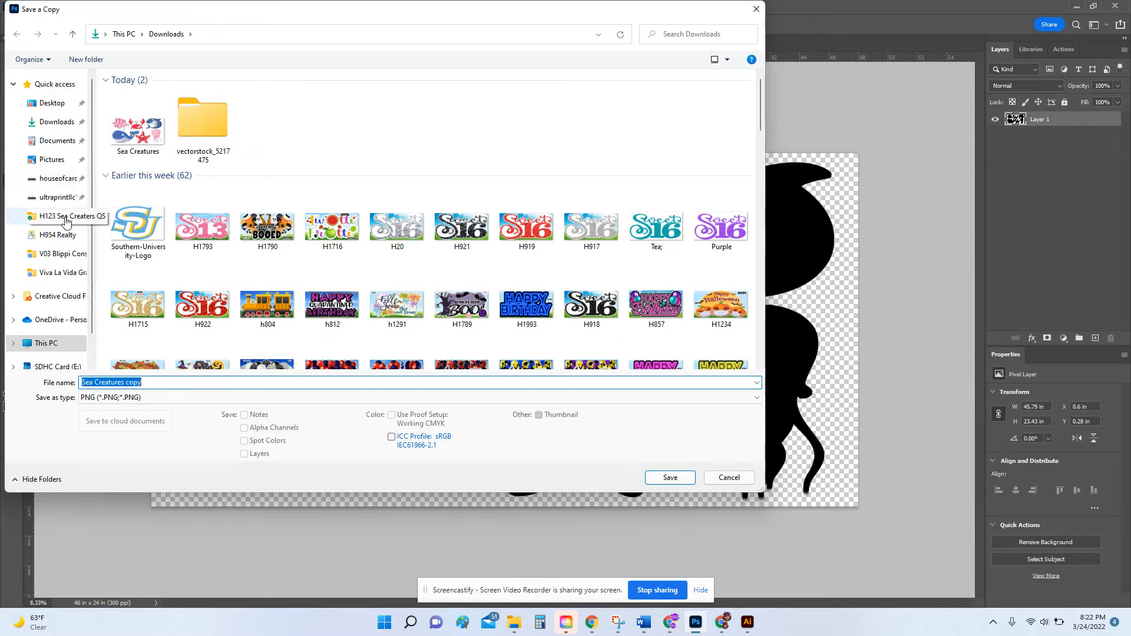
pyautogui.click(65, 179)
pyautogui.doubleClick(145, 118)
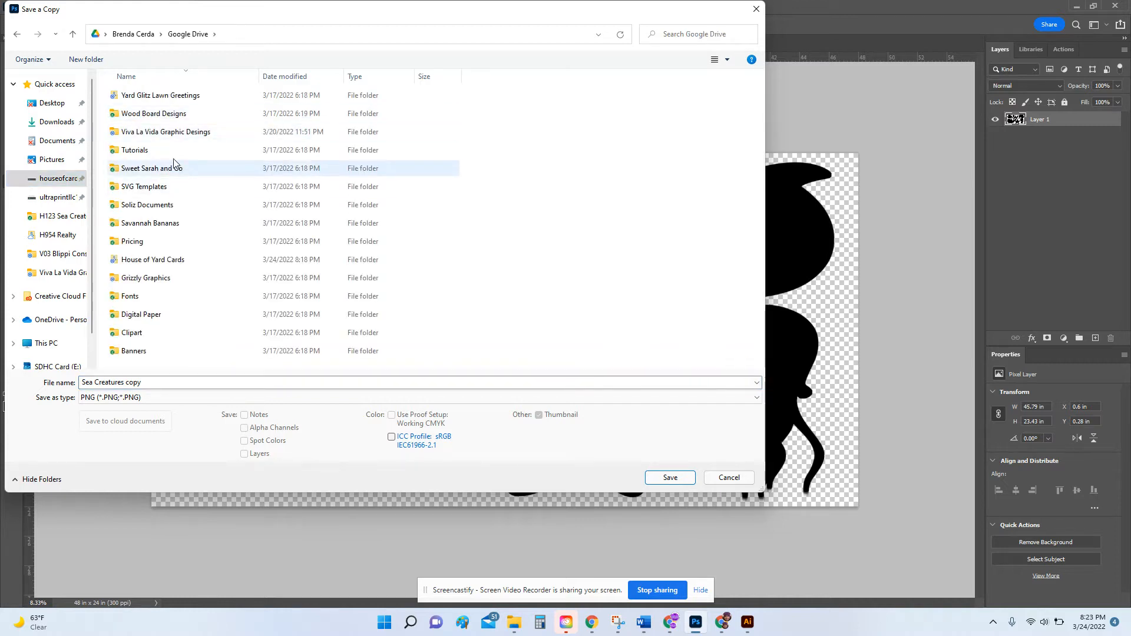
pyautogui.doubleClick(152, 259)
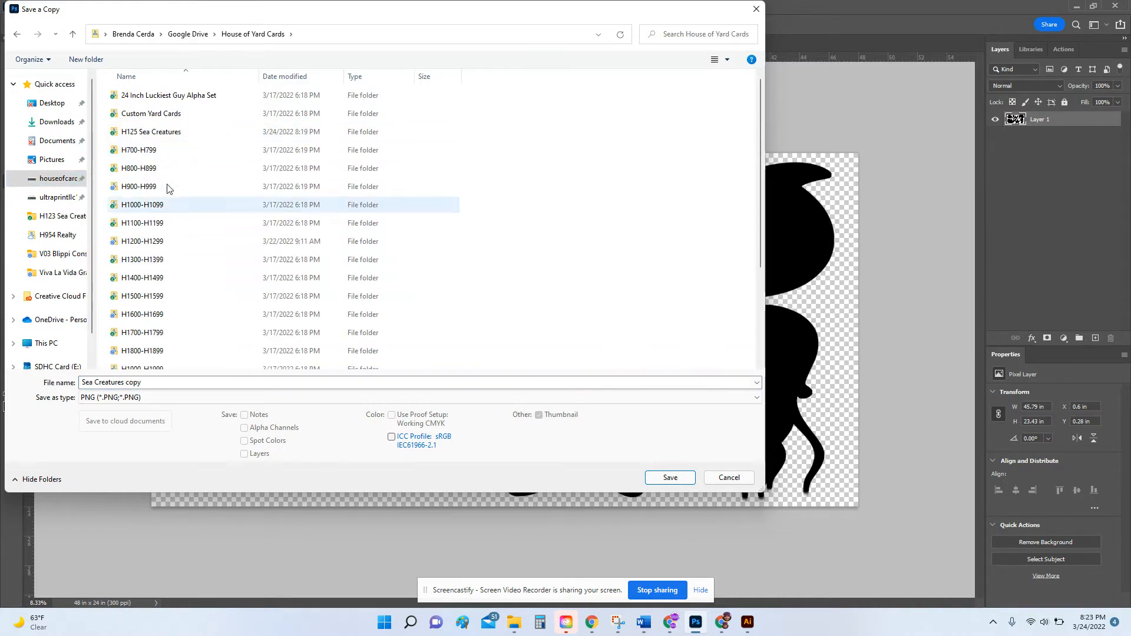
pyautogui.click(173, 134)
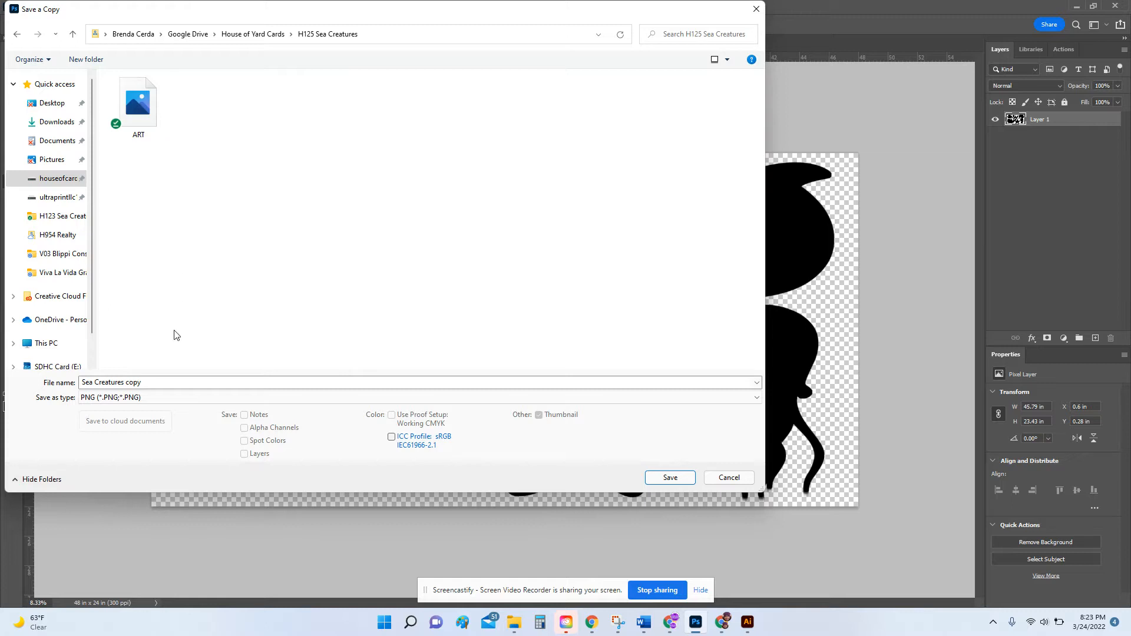
pyautogui.click(159, 384)
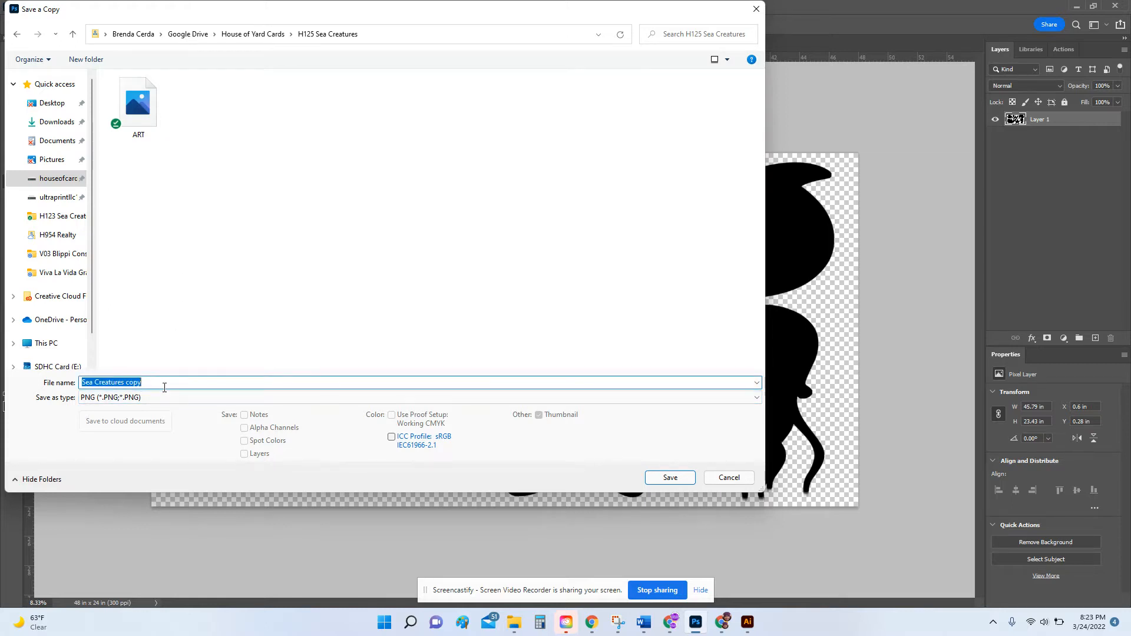
pyautogui.write('SIL')
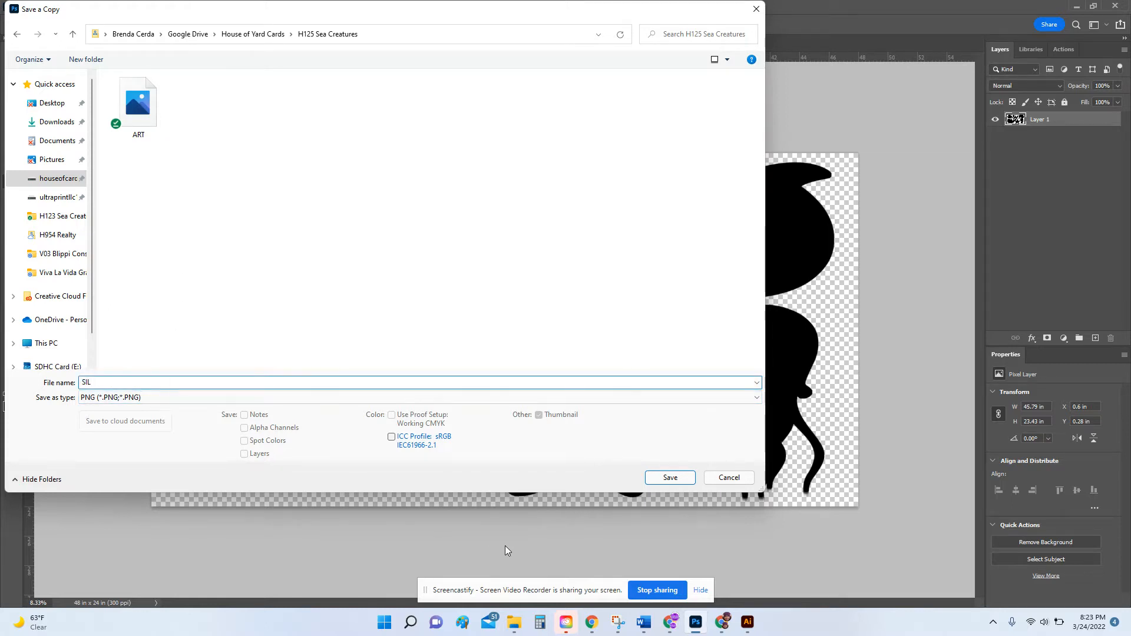
pyautogui.click(672, 478)
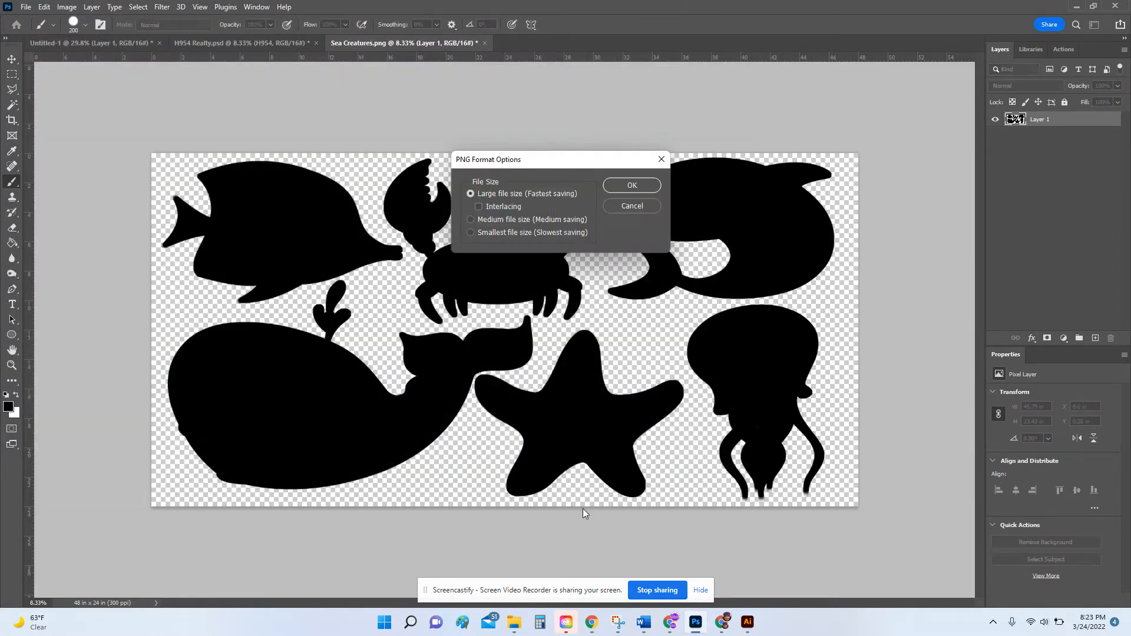
pyautogui.click(632, 185)
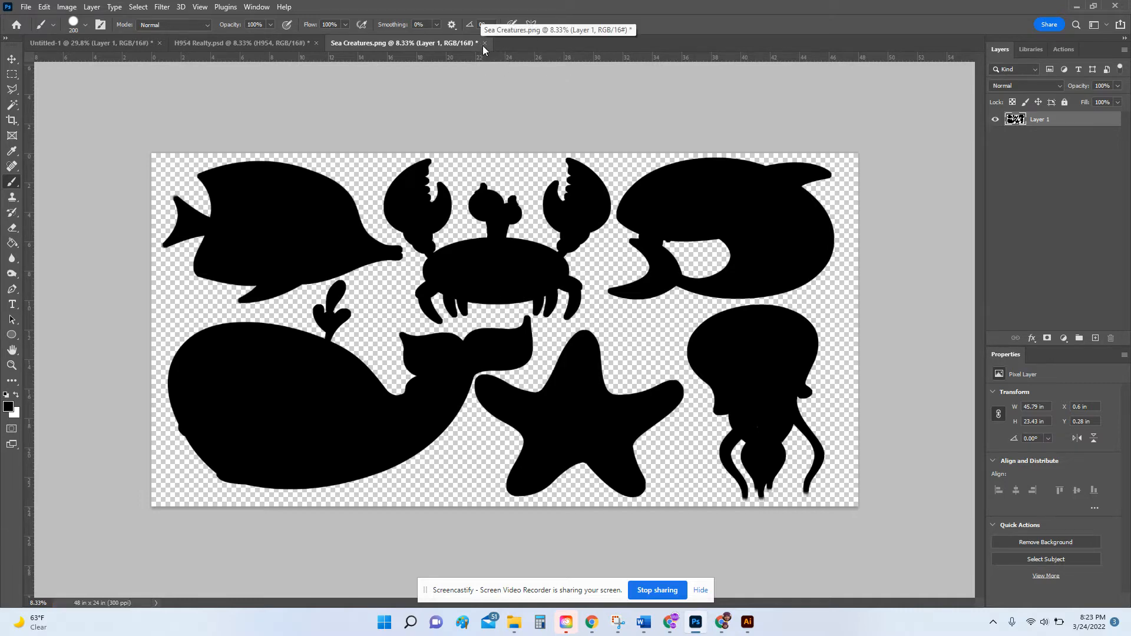
# Close Sea Creatures.png without saving its changes and switch to Illustrator.
pyautogui.click(483, 44)
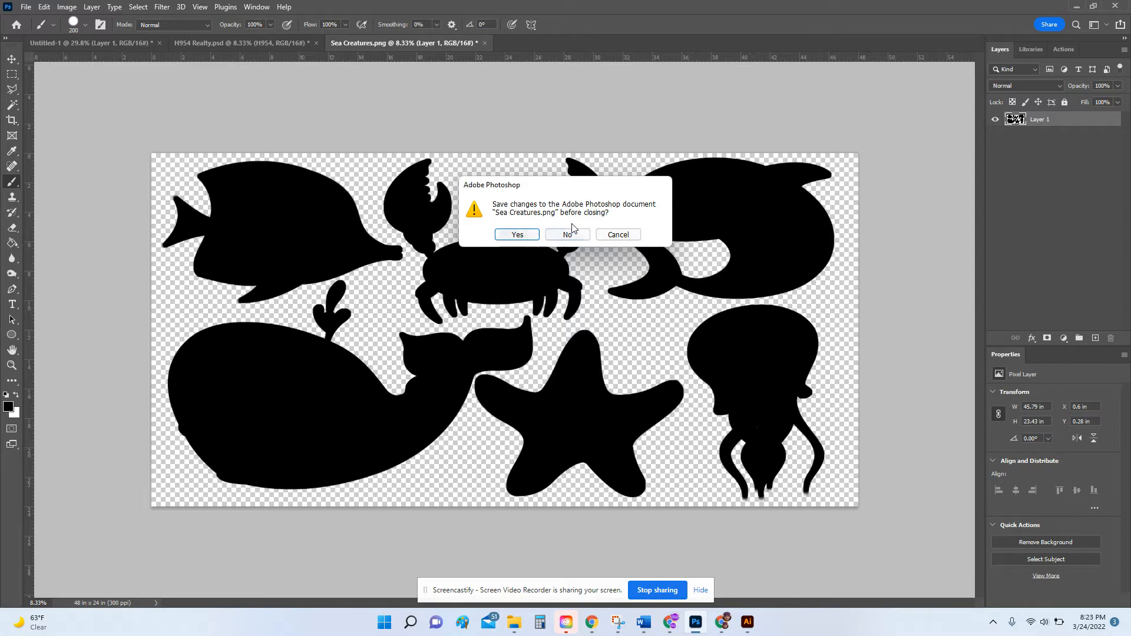
pyautogui.click(576, 233)
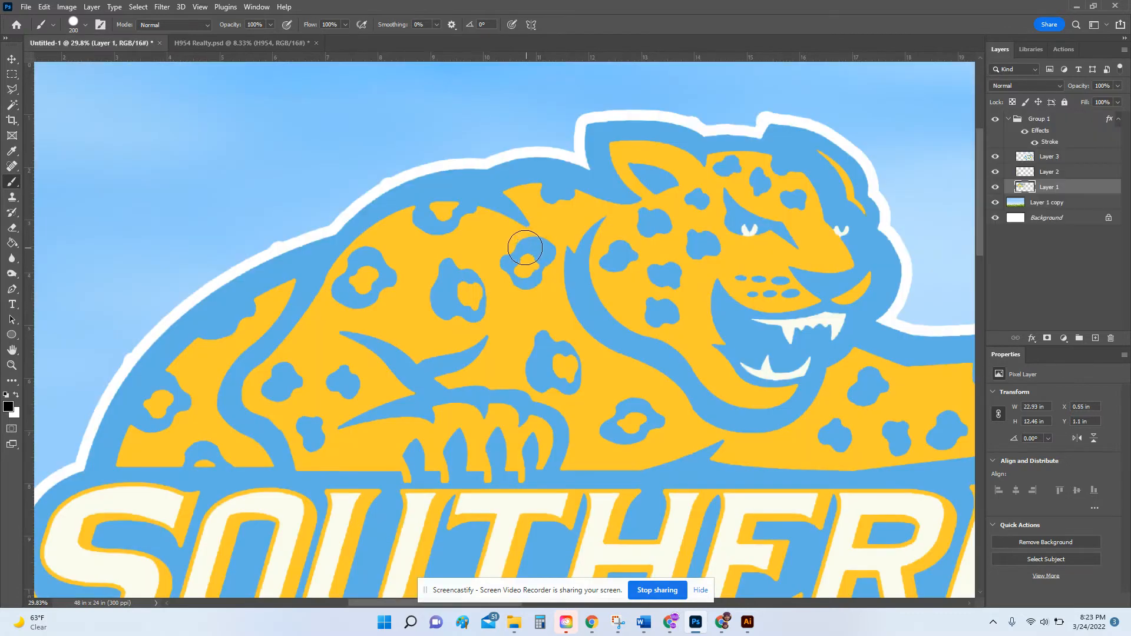
pyautogui.click(753, 628)
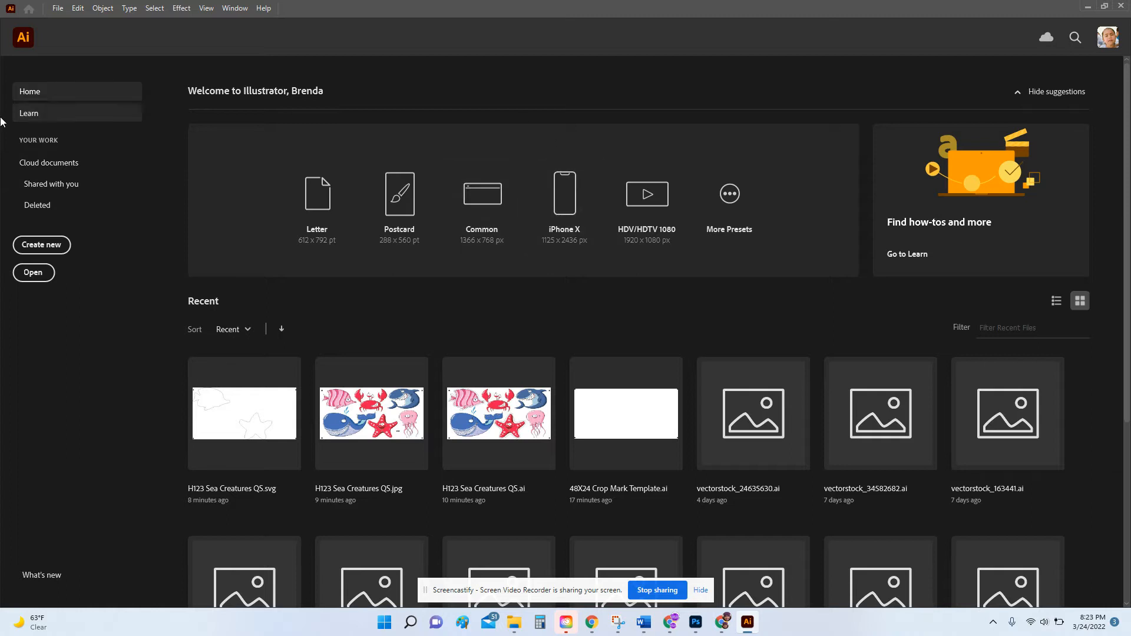
# Open 48X24 Crop Mark Template from Google Drive's My Drive > A Shop Designers > House of Yard Cards > Misc folder.
pyautogui.click(59, 9)
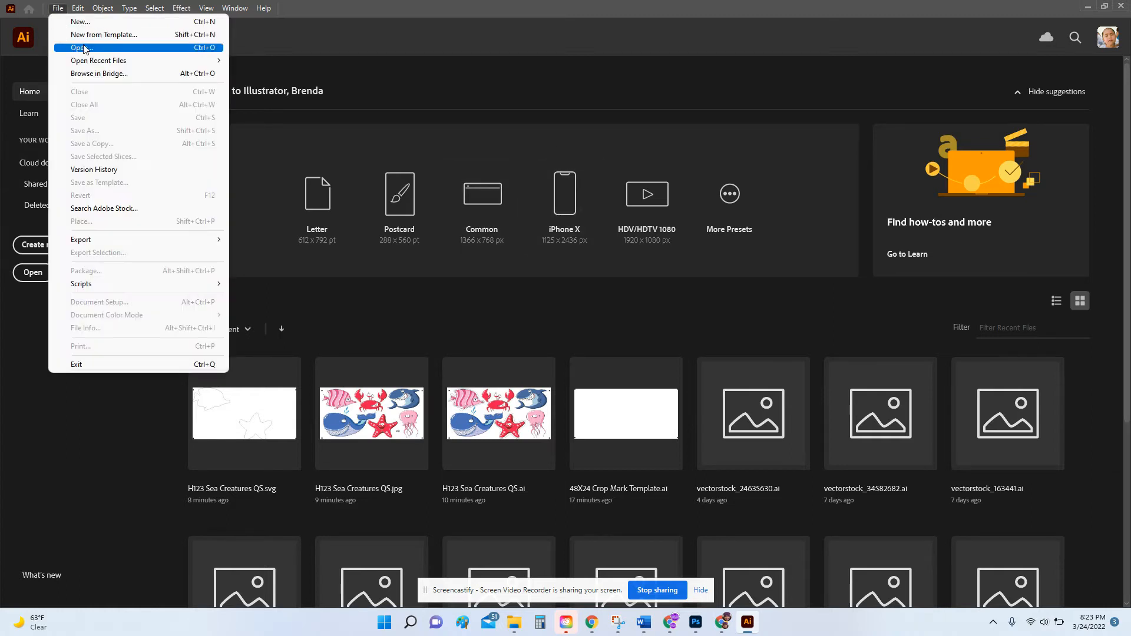
pyautogui.click(64, 48)
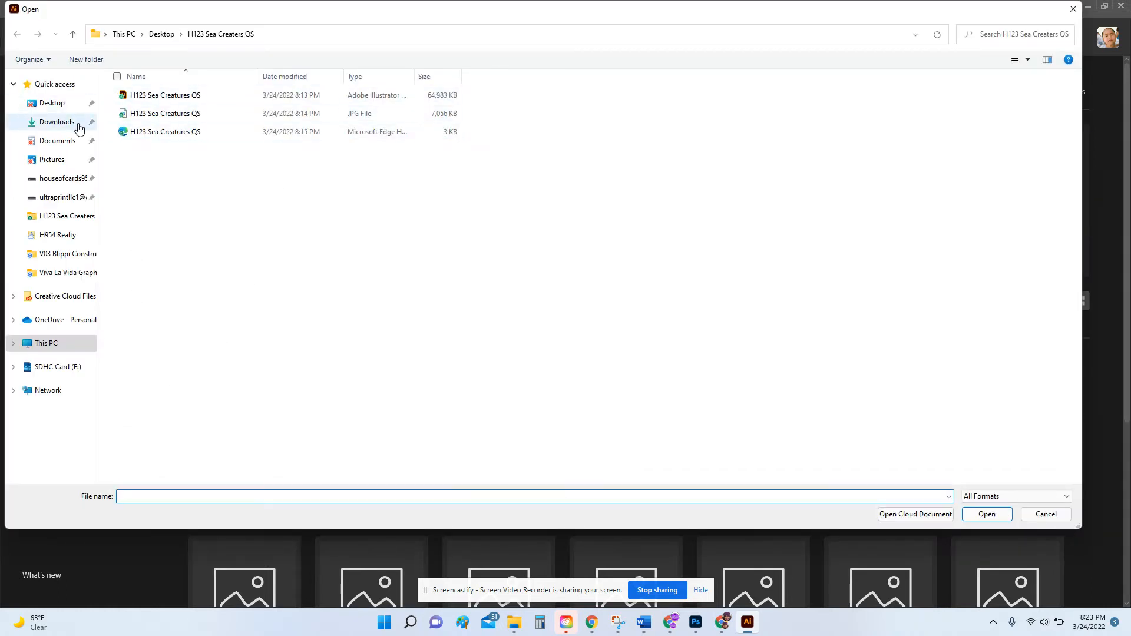
pyautogui.click(73, 185)
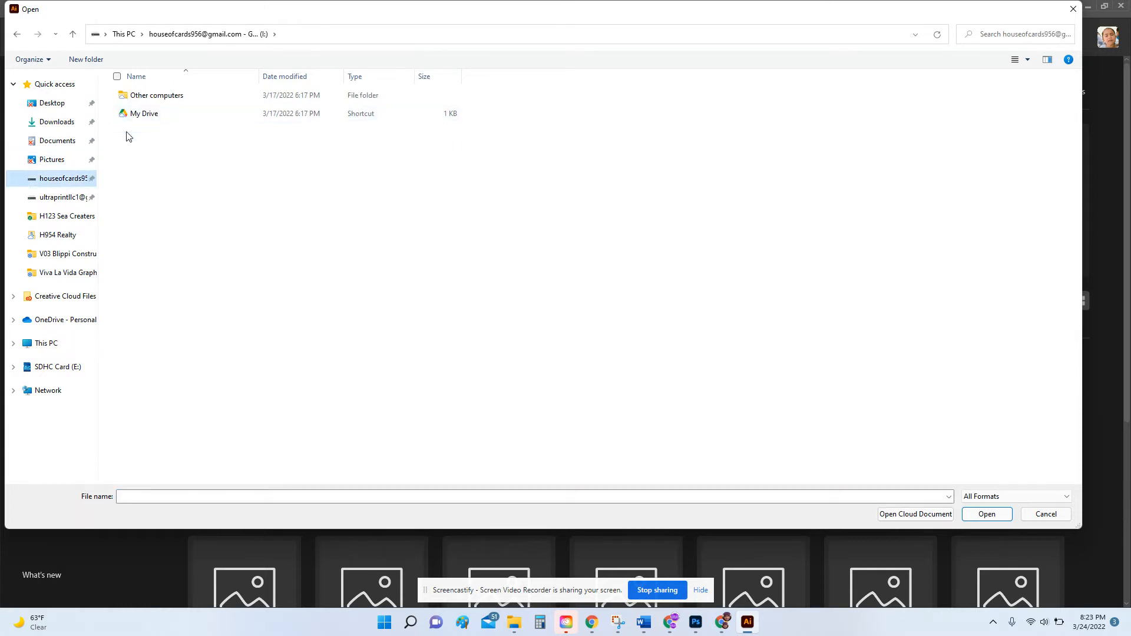
pyautogui.click(83, 199)
pyautogui.doubleClick(150, 96)
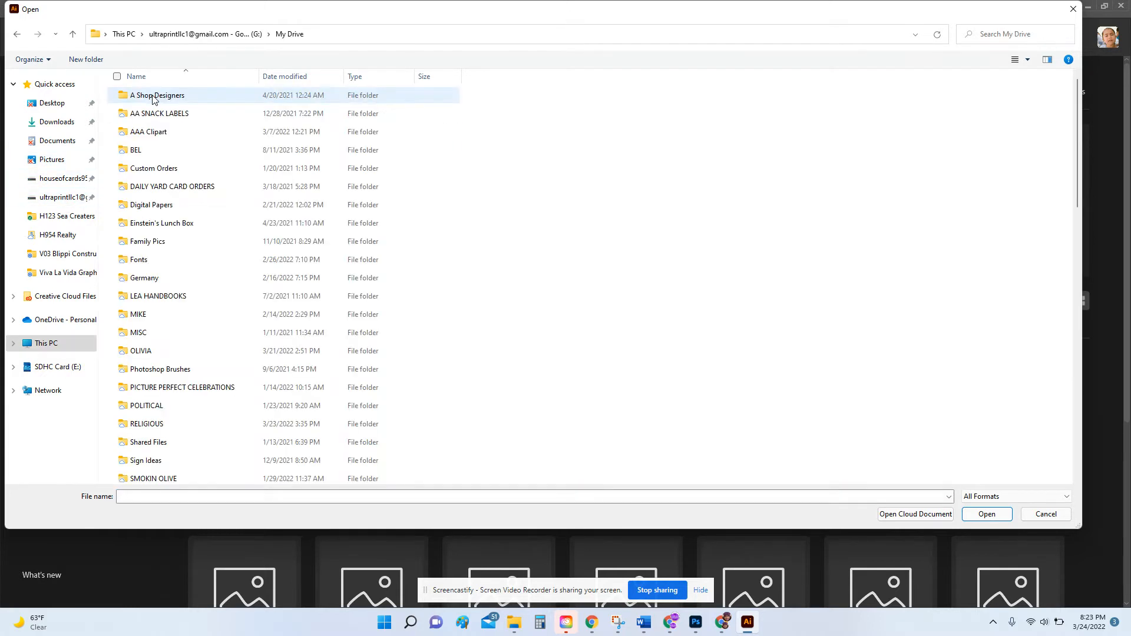
pyautogui.doubleClick(150, 96)
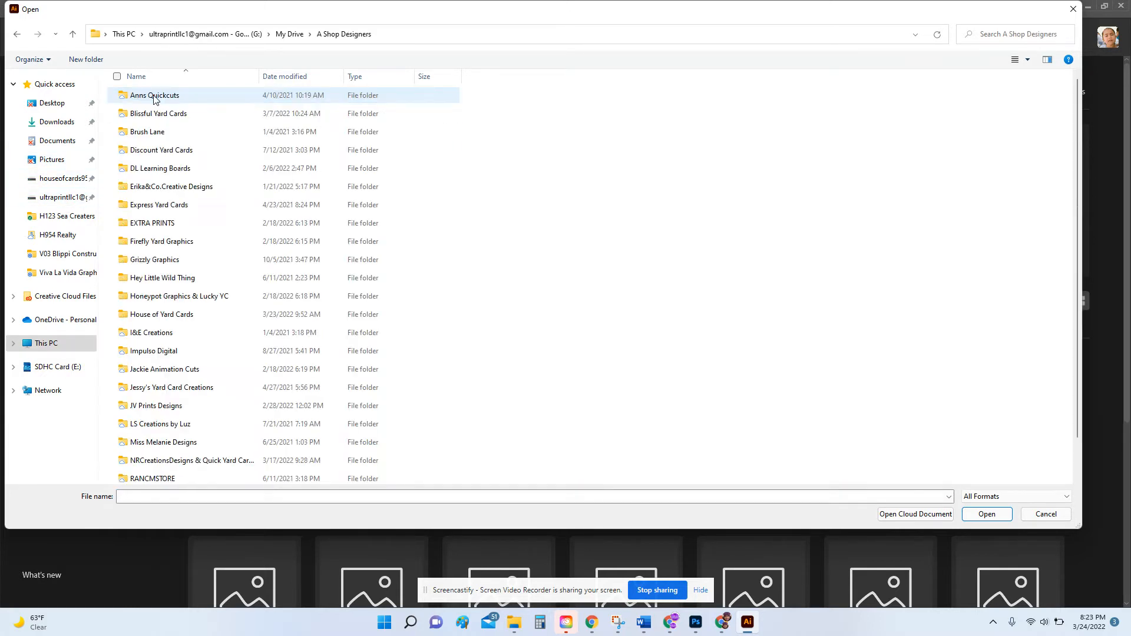
pyautogui.doubleClick(162, 314)
pyautogui.doubleClick(155, 427)
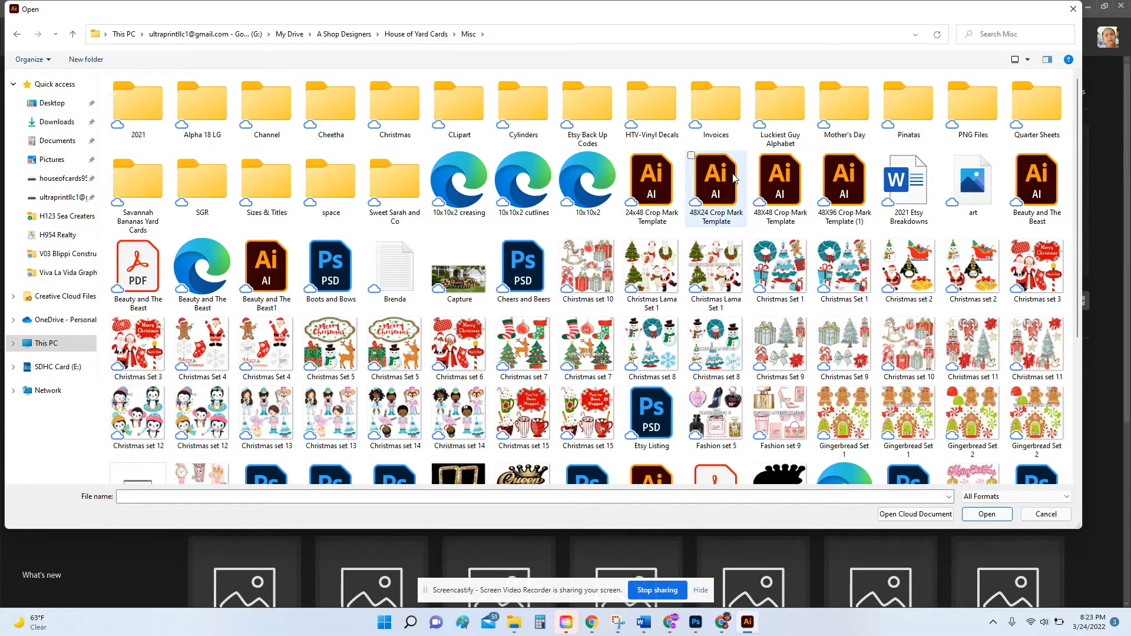
pyautogui.click(733, 178)
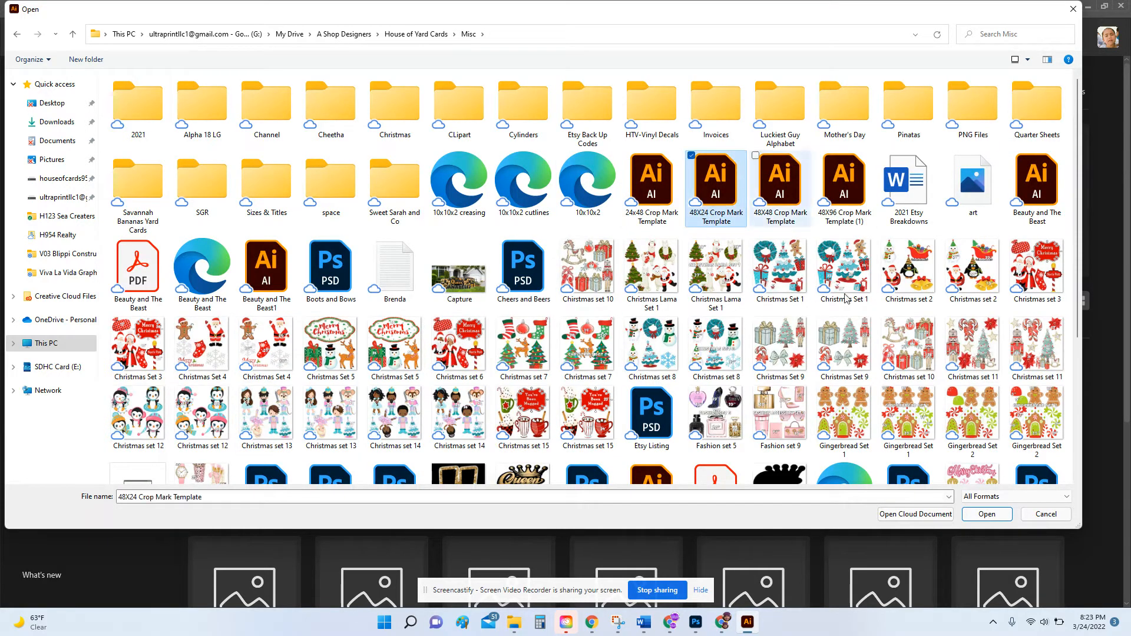
pyautogui.click(988, 515)
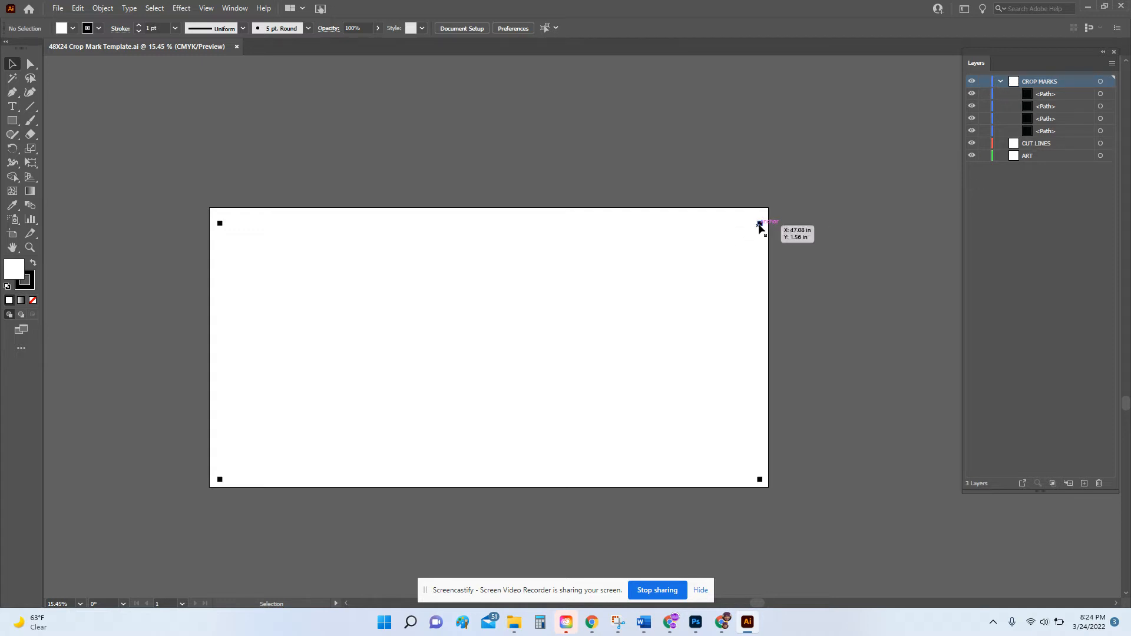
# Shift the artboard's upper-right crop mark up and back down, out of line with the upper-left mark.
pyautogui.moveTo(759, 228); pyautogui.dragTo(762, 221)
pyautogui.click(756, 258)
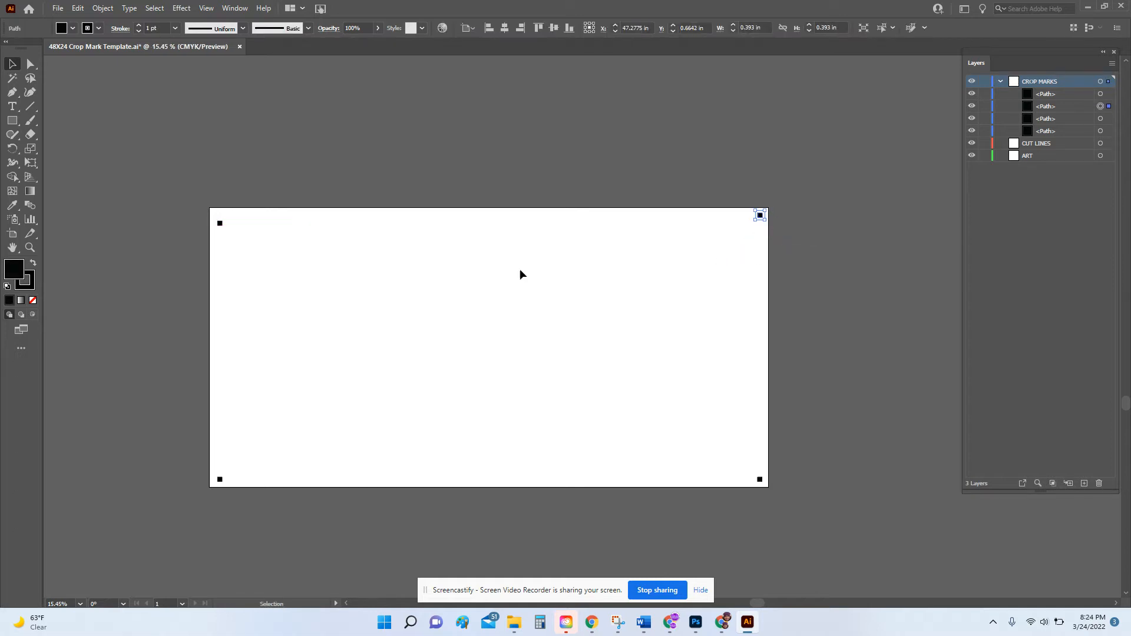
pyautogui.click(647, 270)
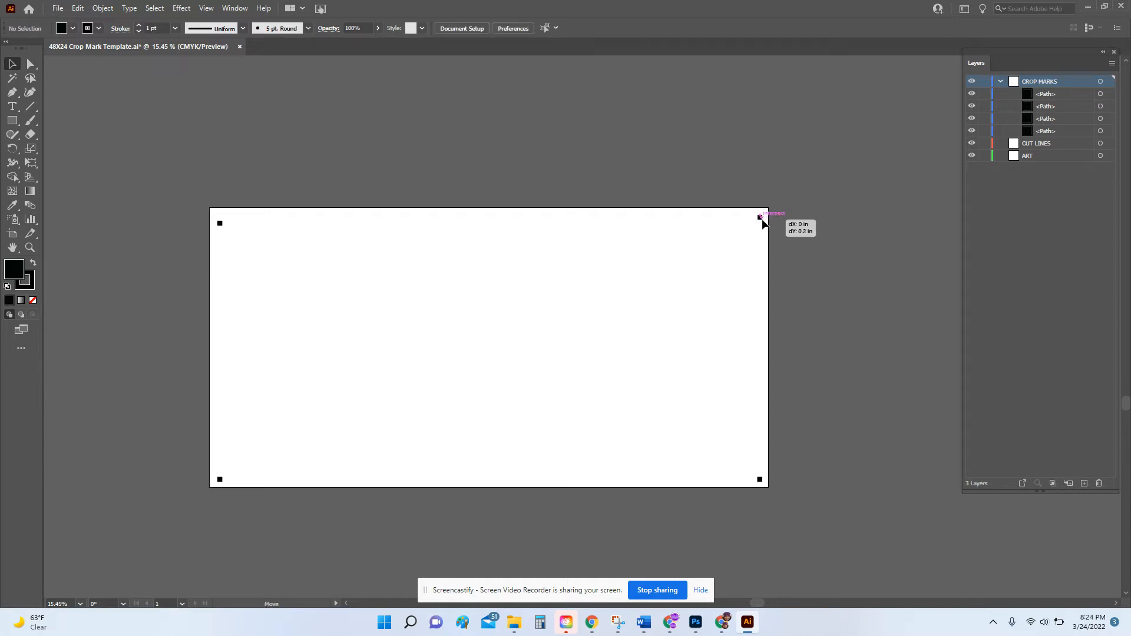
pyautogui.click(761, 217)
pyautogui.click(728, 268)
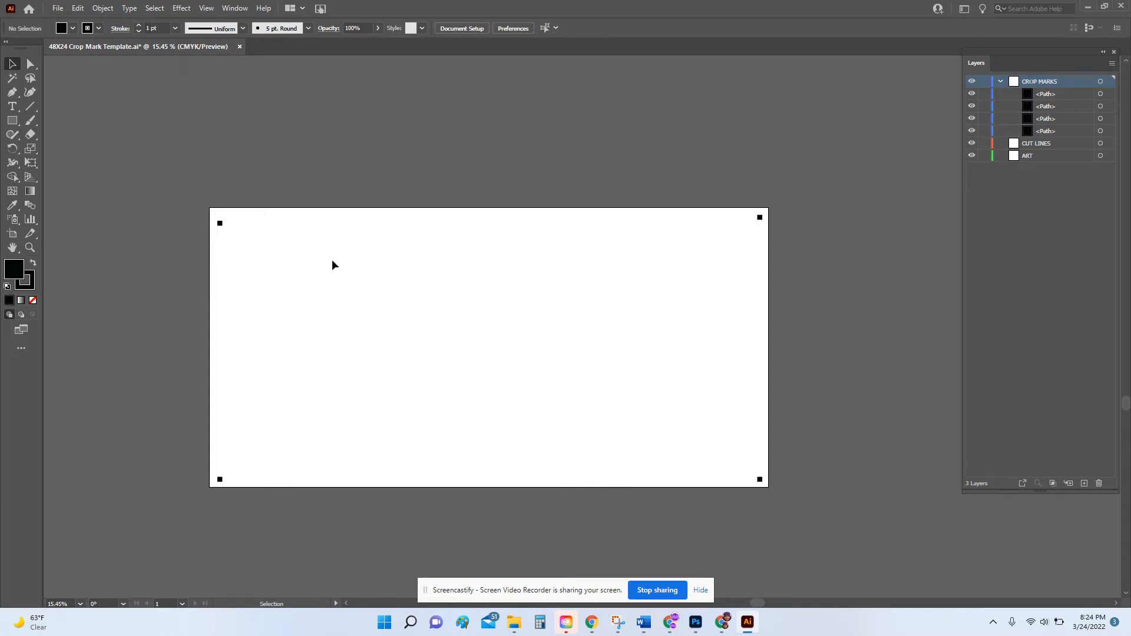
pyautogui.moveTo(757, 219); pyautogui.dragTo(754, 227)
pyautogui.click(723, 290)
# Align the crop marks in pairs along the artboard's top, left, right and bottom sides.
pyautogui.moveTo(176, 171); pyautogui.dragTo(801, 257)
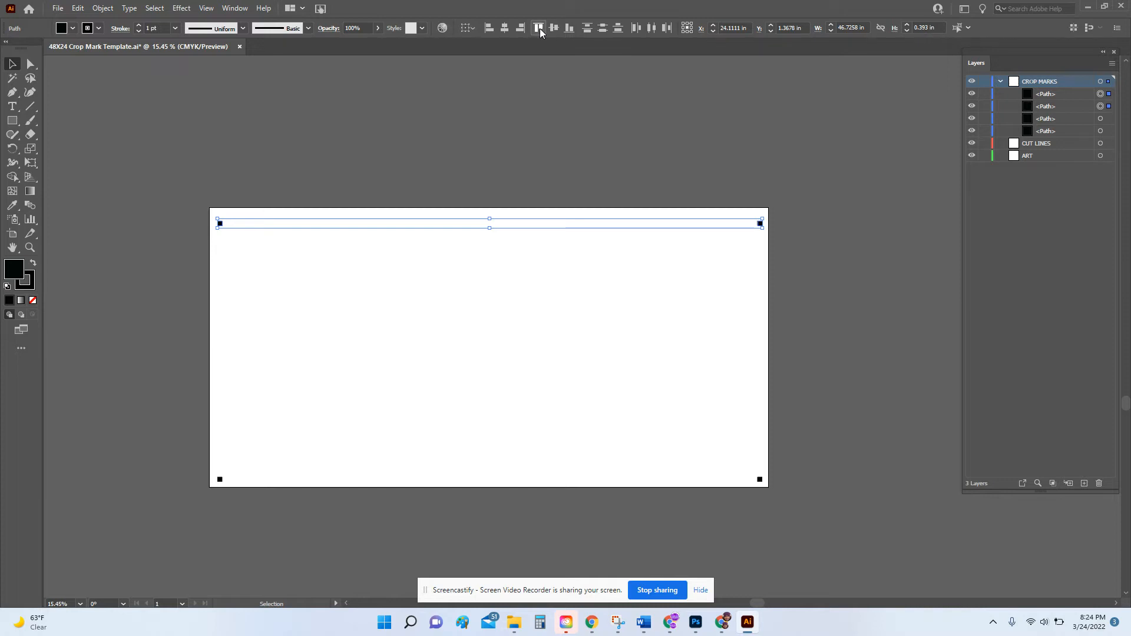
pyautogui.click(347, 181)
pyautogui.moveTo(170, 157); pyautogui.dragTo(263, 519)
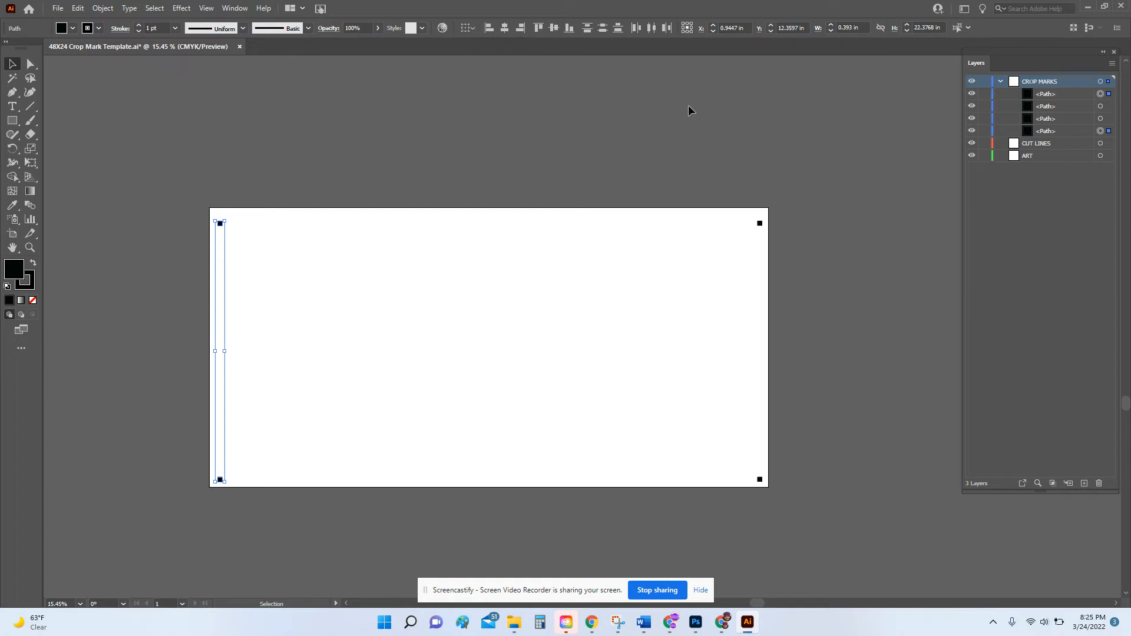
pyautogui.moveTo(742, 167); pyautogui.dragTo(801, 529)
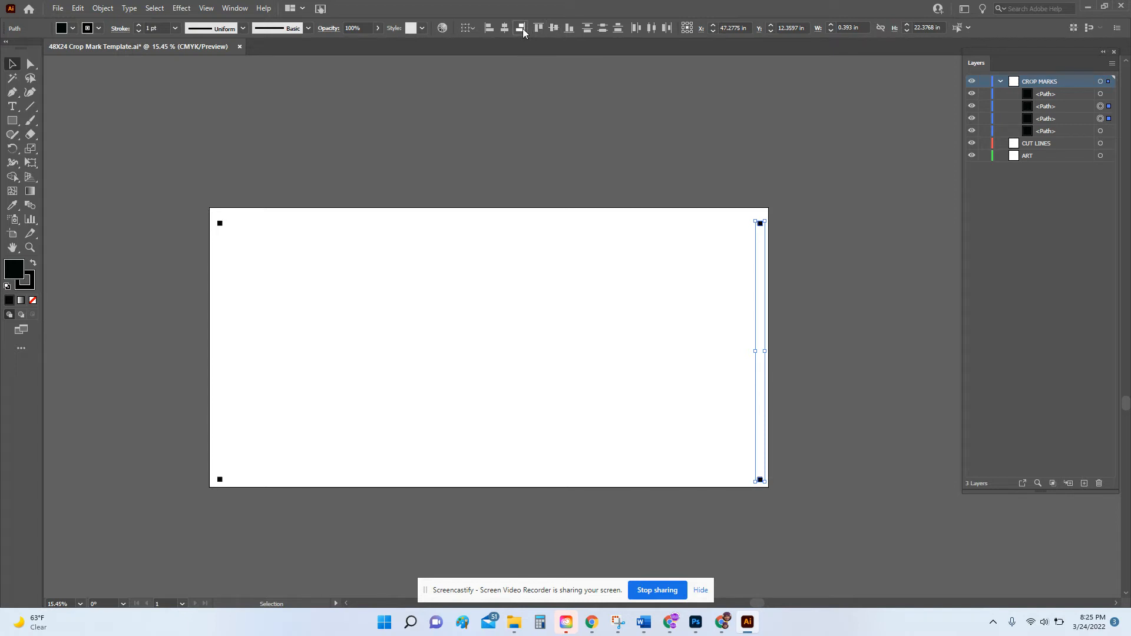
pyautogui.click(177, 435)
pyautogui.moveTo(177, 420); pyautogui.dragTo(802, 521)
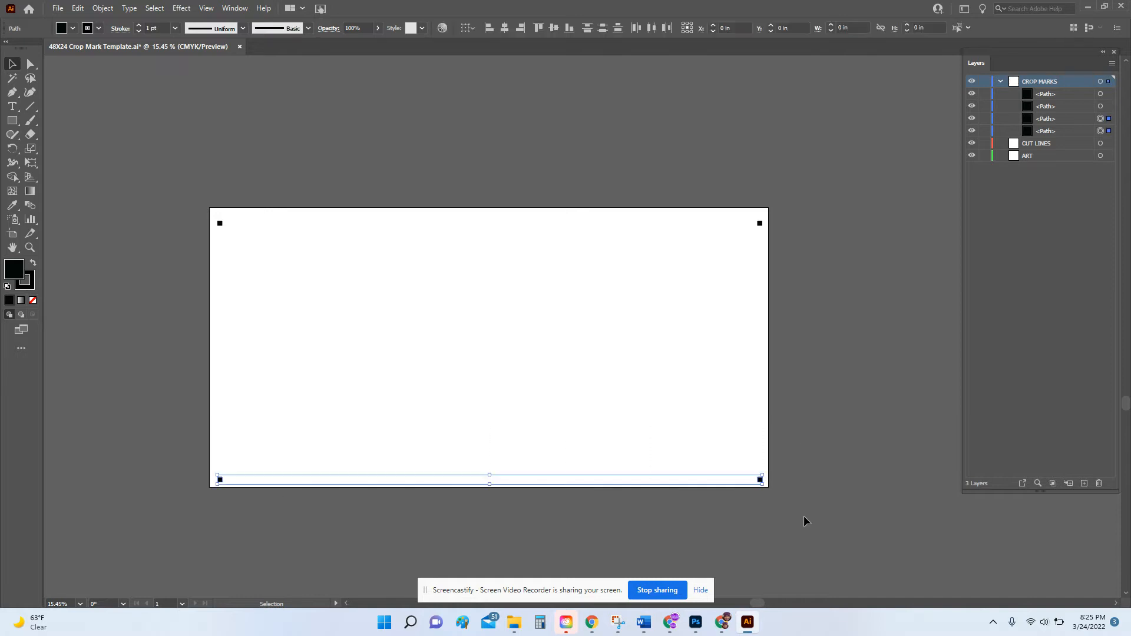
pyautogui.click(569, 28)
pyautogui.click(543, 149)
# Move the upper-right crop mark inward, and realign it with the upper pair's top edges and the right-hand pair's right edges.
pyautogui.moveTo(760, 226)
pyautogui.mouseDown()
pyautogui.moveTo(716, 250)
pyautogui.moveTo(741, 230)
pyautogui.moveTo(748, 243)
pyautogui.mouseUp()
pyautogui.click(791, 257)
pyautogui.click(160, 165)
pyautogui.moveTo(160, 165); pyautogui.dragTo(766, 231)
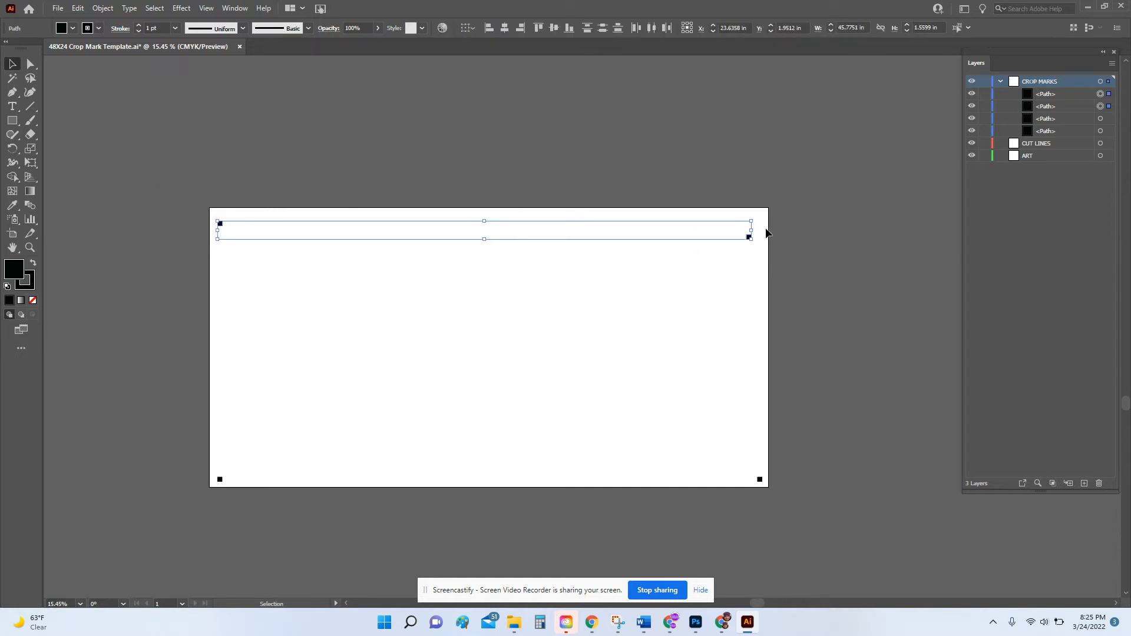
pyautogui.click(538, 28)
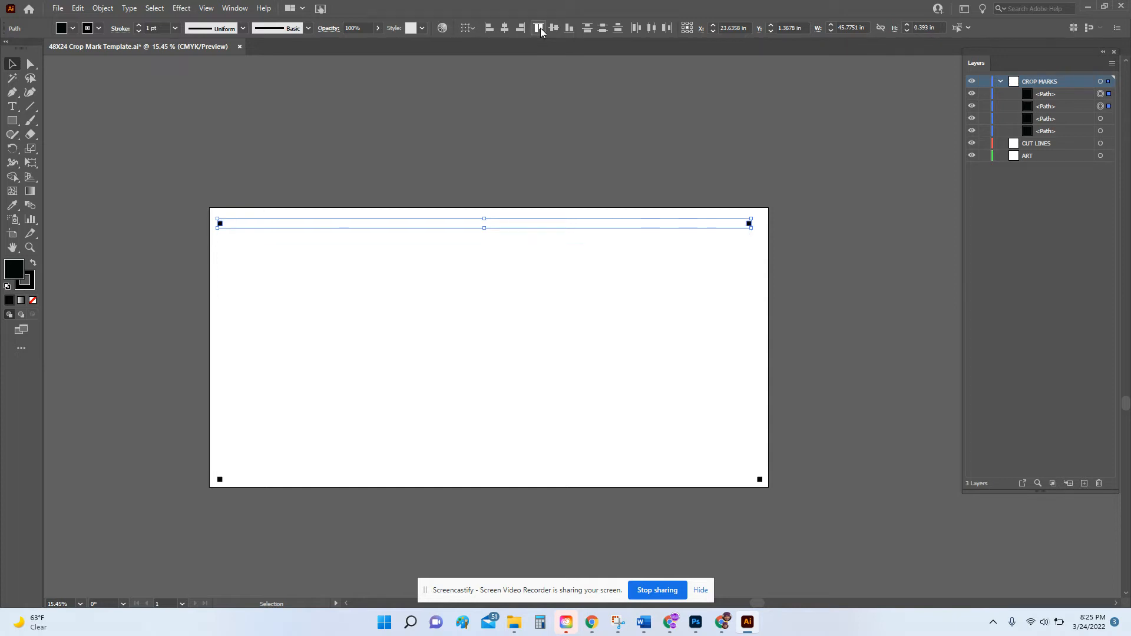
pyautogui.click(830, 168)
pyautogui.moveTo(723, 161); pyautogui.dragTo(836, 518)
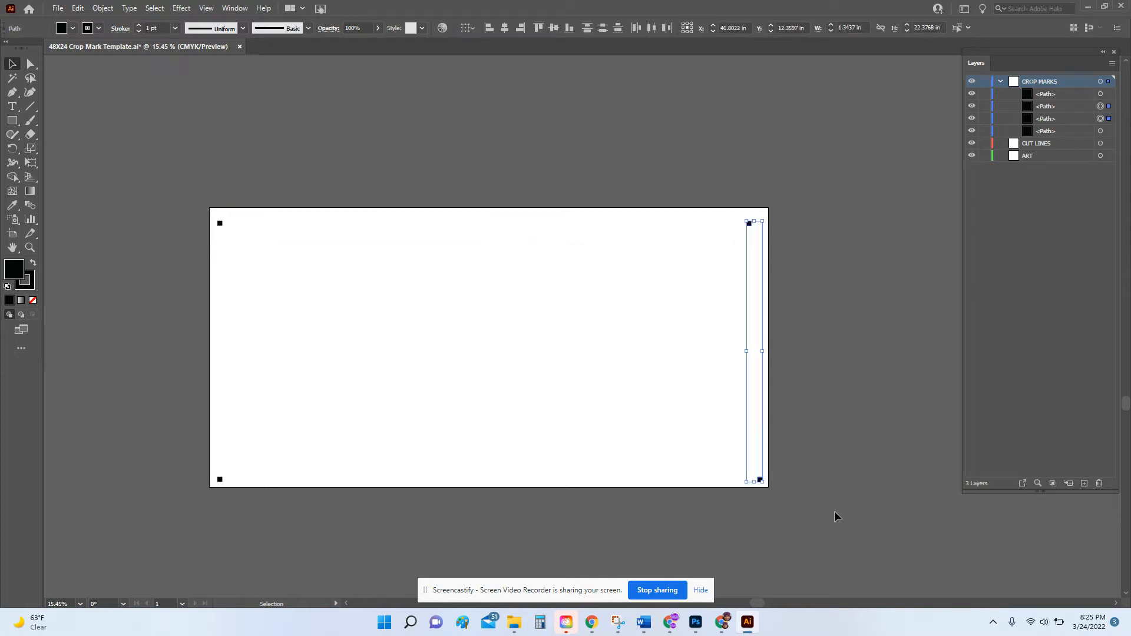
pyautogui.click(524, 28)
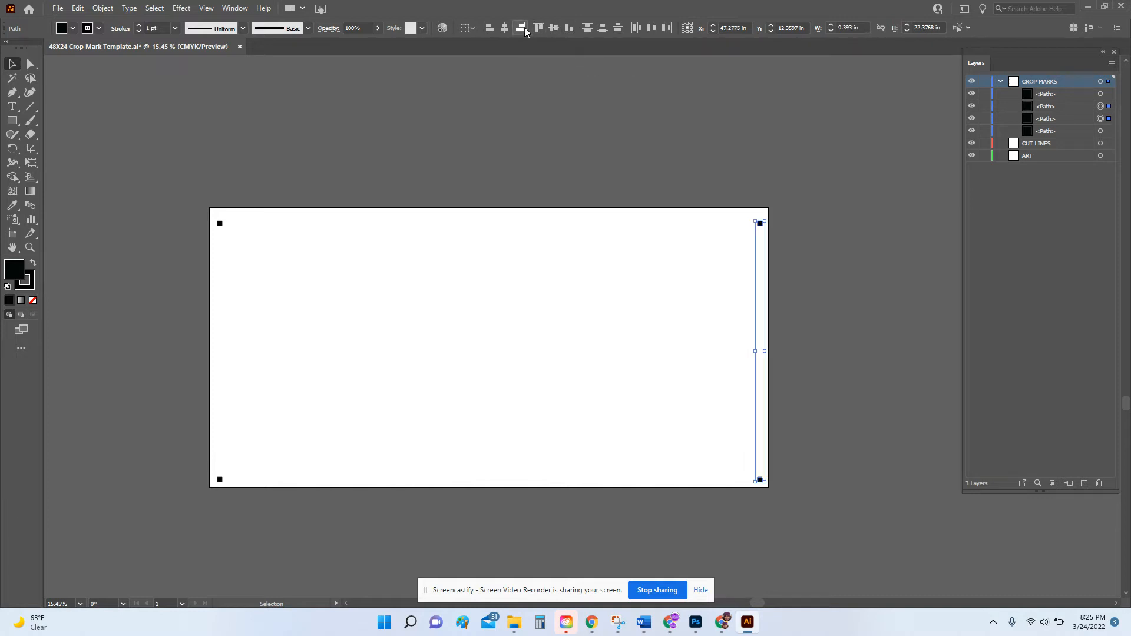
pyautogui.click(861, 238)
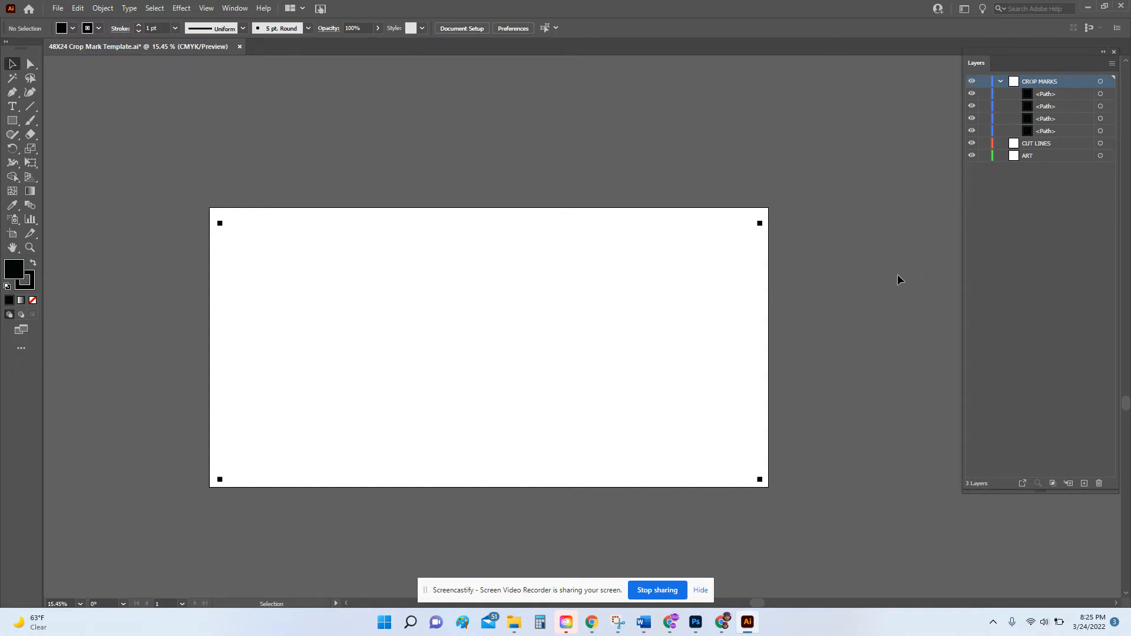
# Lock the CROP MARKS layer and make the ART layer the active target.
pyautogui.click(985, 81)
pyautogui.click(1050, 159)
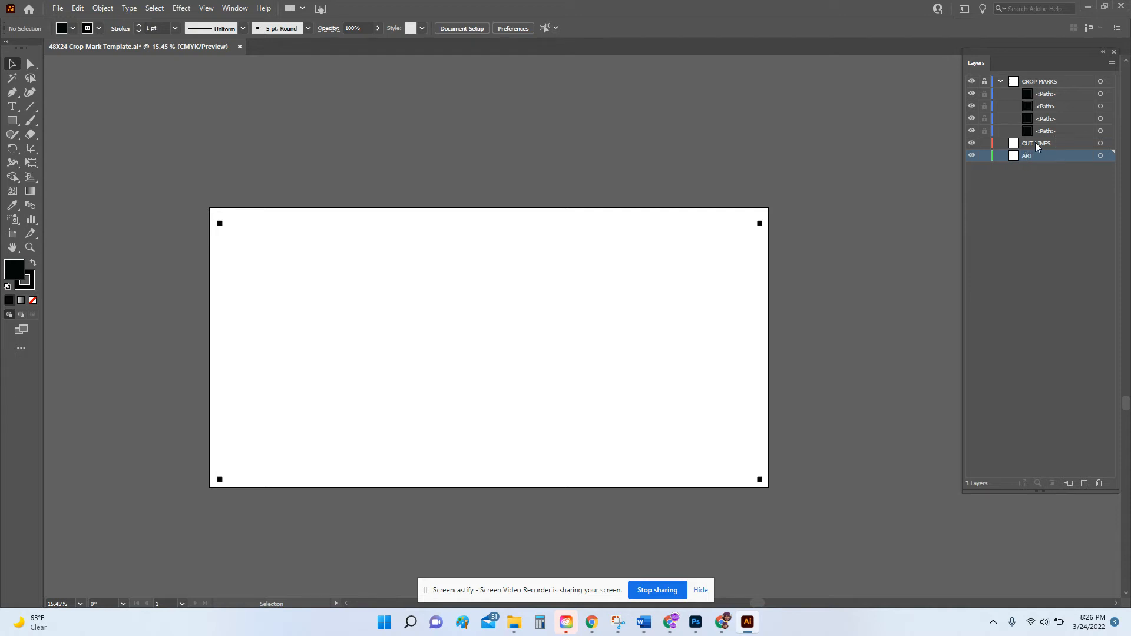
pyautogui.click(1042, 147)
pyautogui.click(1044, 159)
pyautogui.click(1100, 156)
# Start placing files and browse to Google Drive's House of Yard Cards > H125 Sea Creatures folder.
pyautogui.click(58, 9)
pyautogui.click(219, 221)
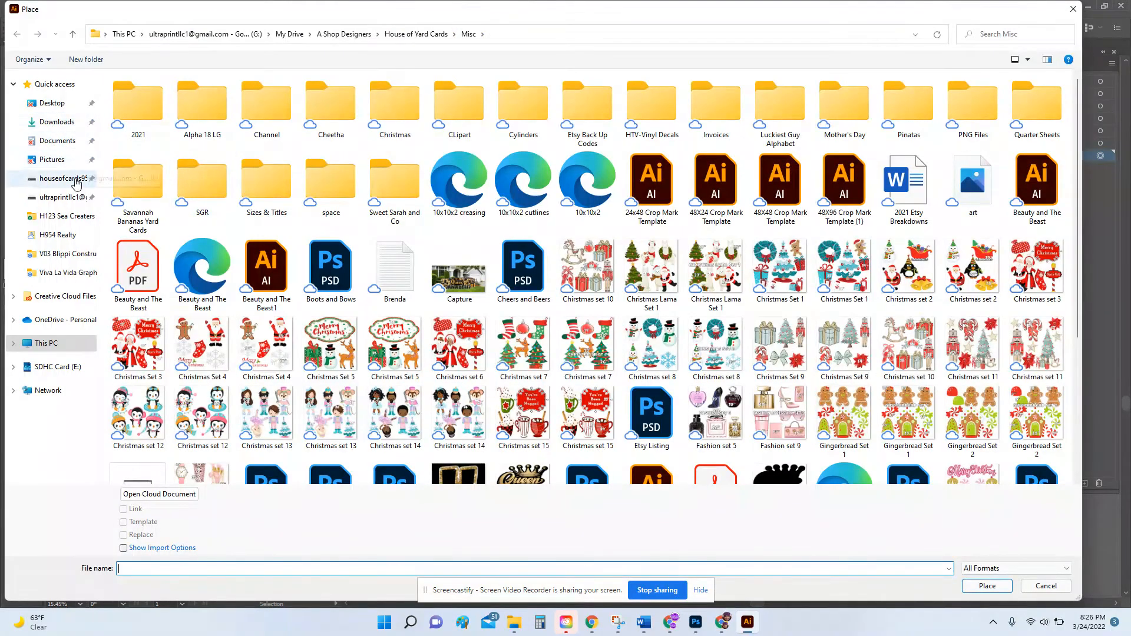
pyautogui.click(55, 200)
pyautogui.click(55, 180)
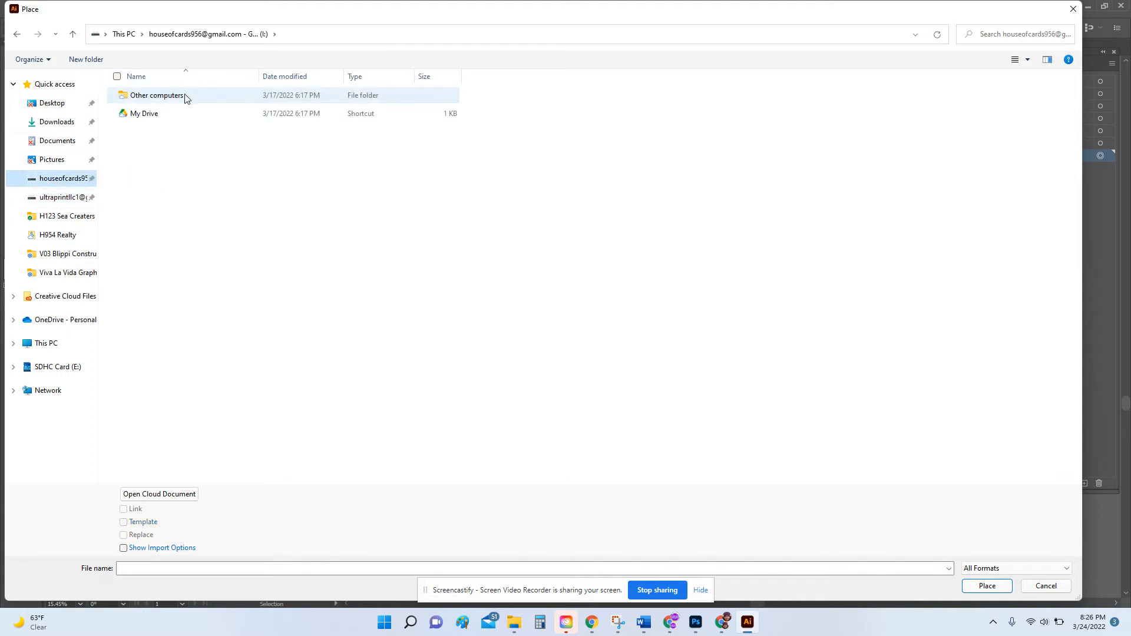
pyautogui.doubleClick(161, 113)
pyautogui.click(169, 333)
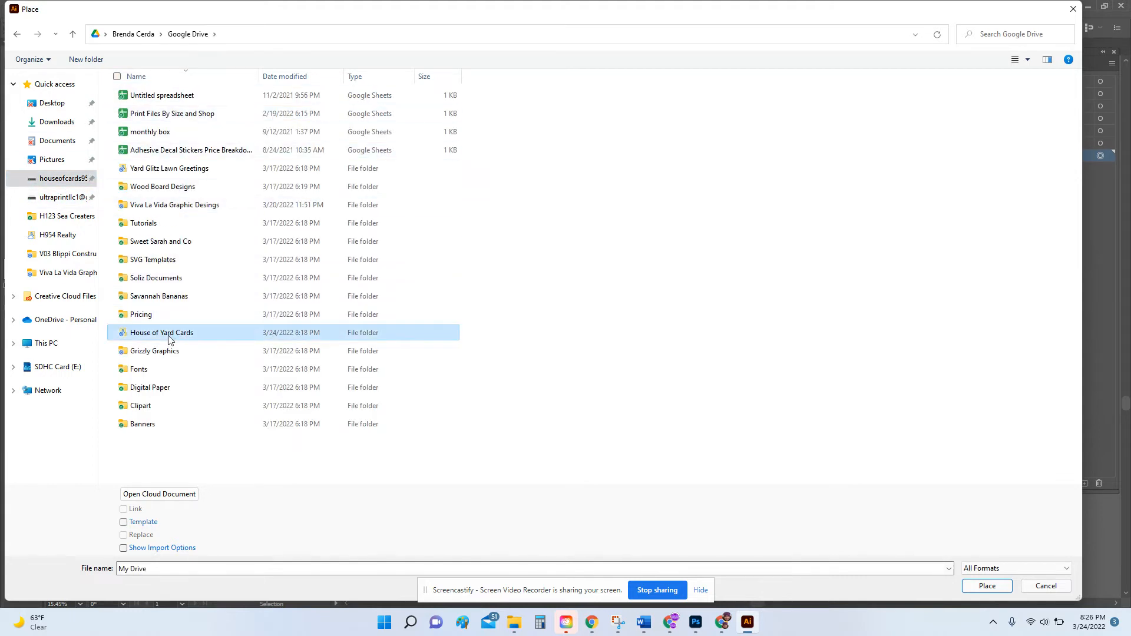
pyautogui.click(171, 333)
pyautogui.press('Return')
pyautogui.doubleClick(175, 333)
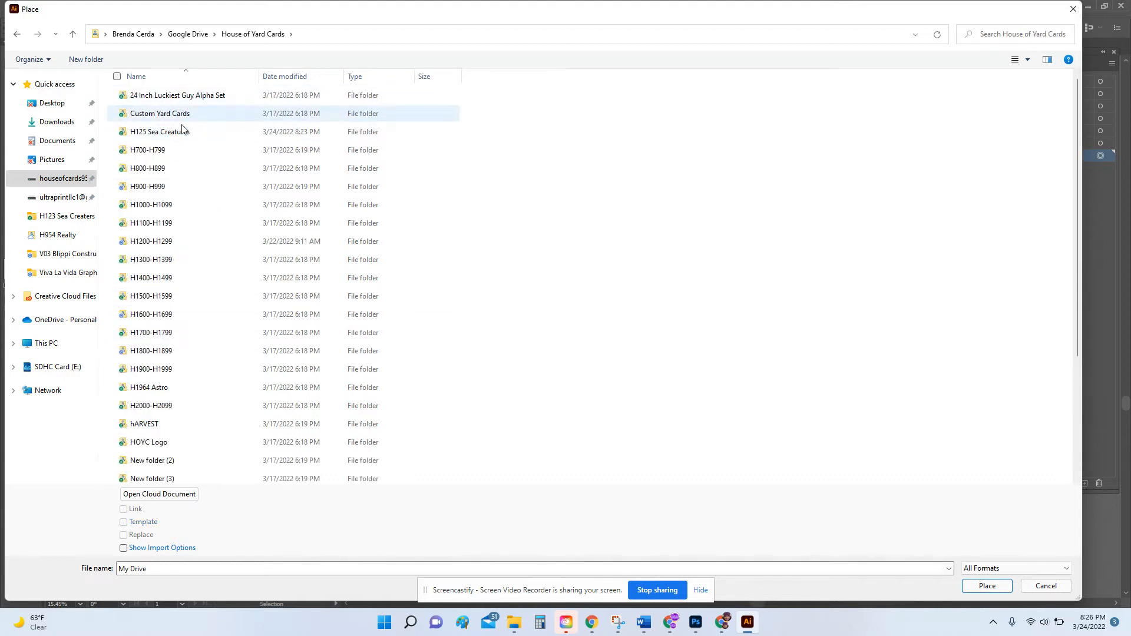
pyautogui.click(180, 134)
pyautogui.doubleClick(179, 133)
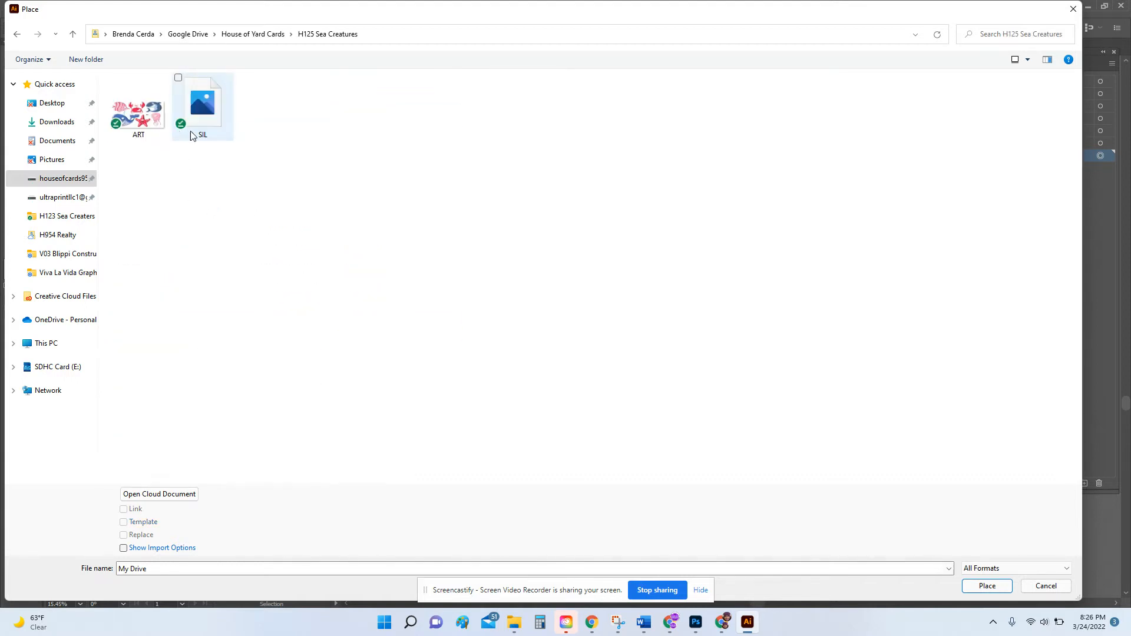
# Place ART and SIL as linked images, each starting at the artboard's upper-left corner.
pyautogui.click(144, 127)
pyautogui.keyDown('shift'); pyautogui.click(226, 120); pyautogui.keyUp('shift')
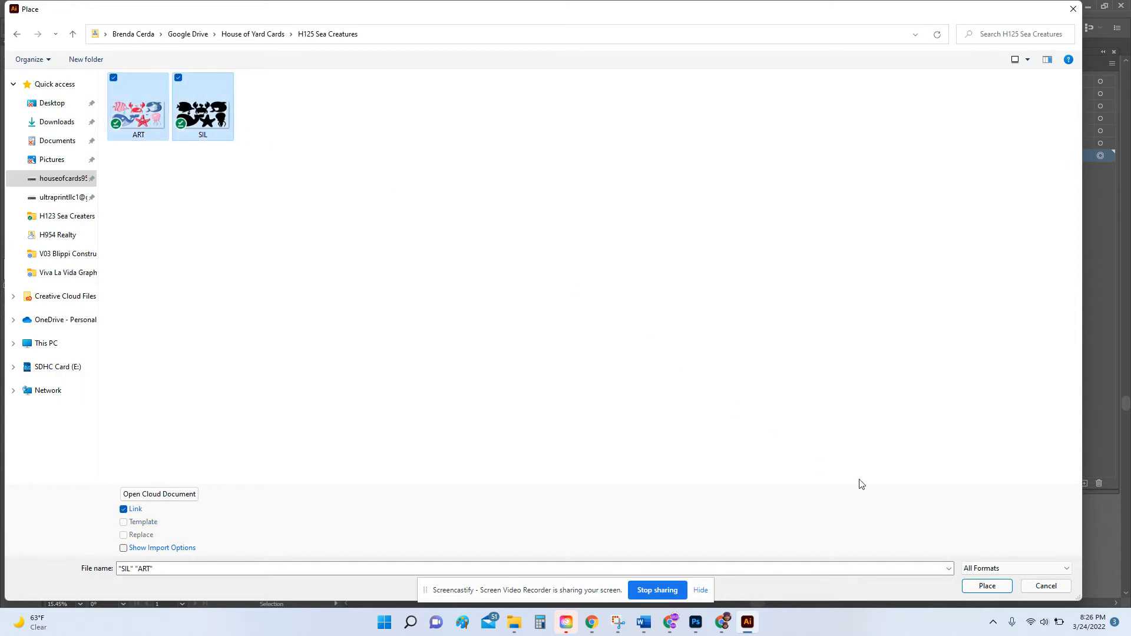
pyautogui.click(993, 587)
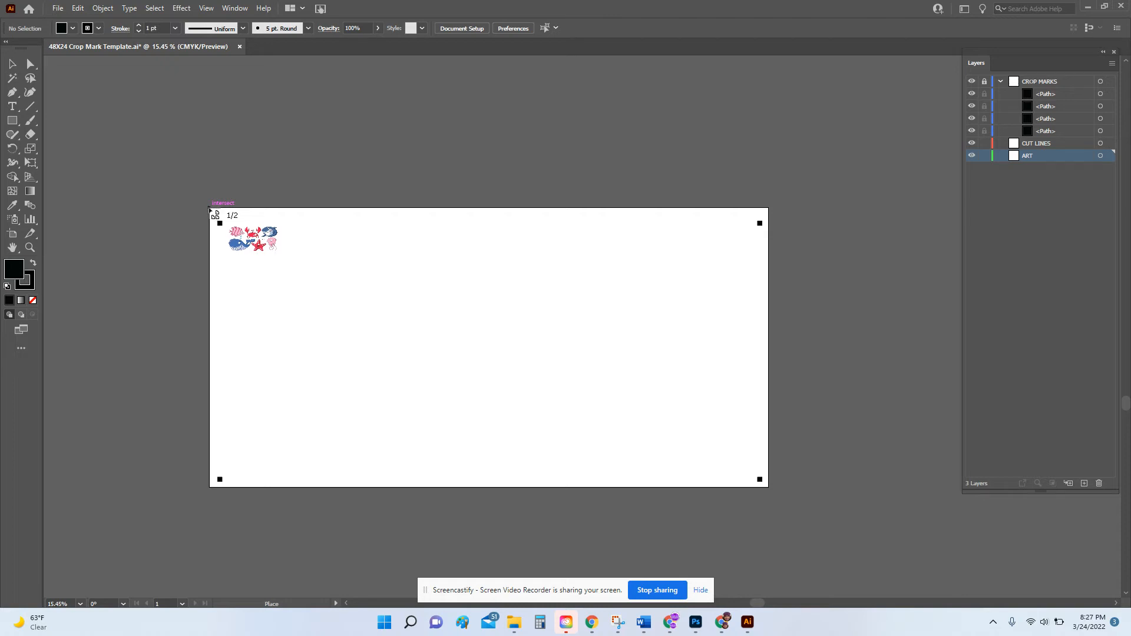
pyautogui.click(210, 209)
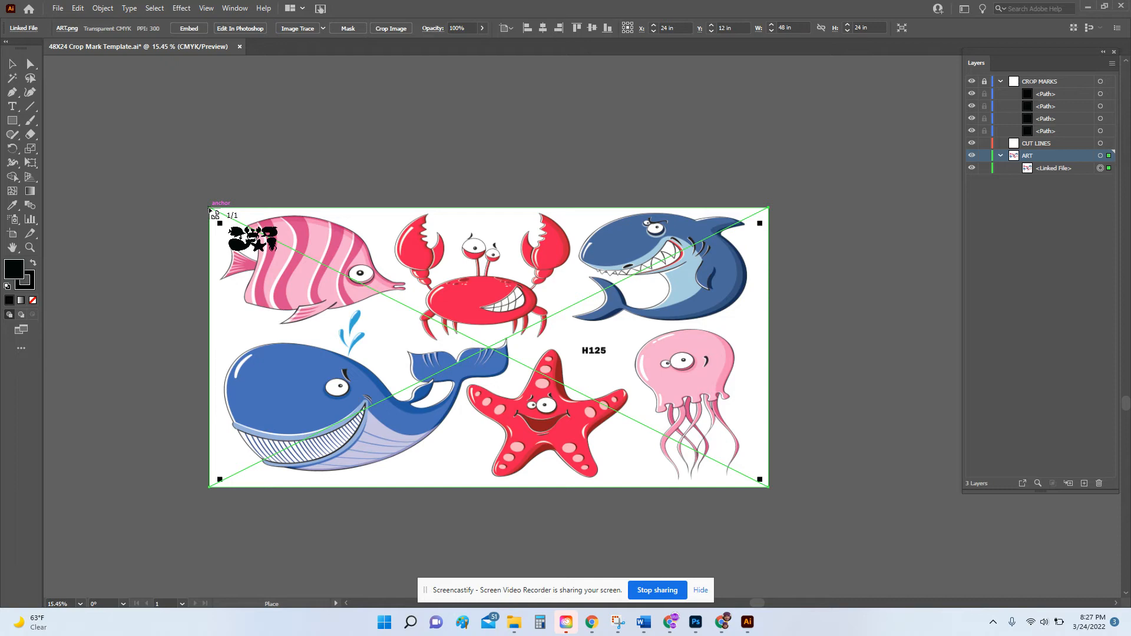
pyautogui.click(210, 209)
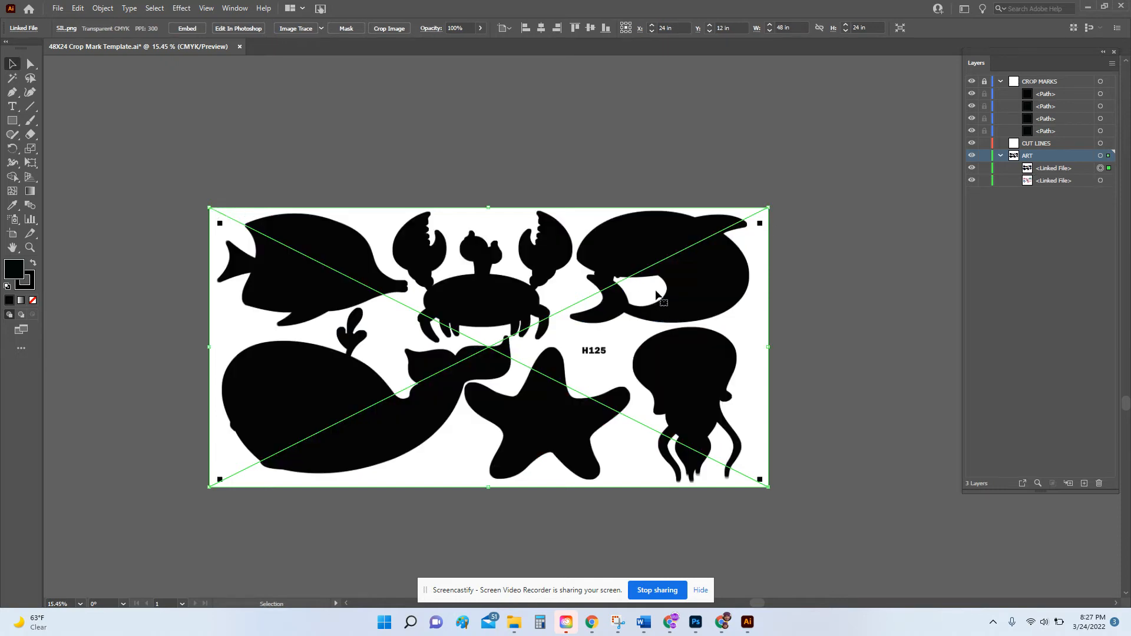
# Move the linked SIL silhouette image from the ART layer into the CUT LINES layer.
pyautogui.click(1066, 172)
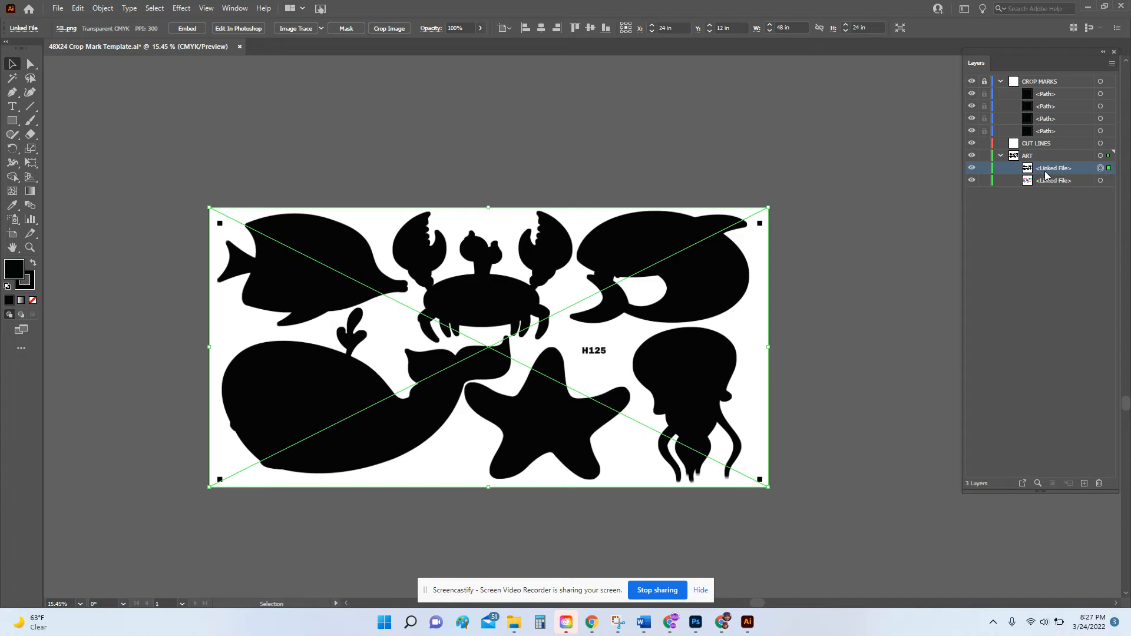
pyautogui.moveTo(1054, 175); pyautogui.dragTo(1050, 146)
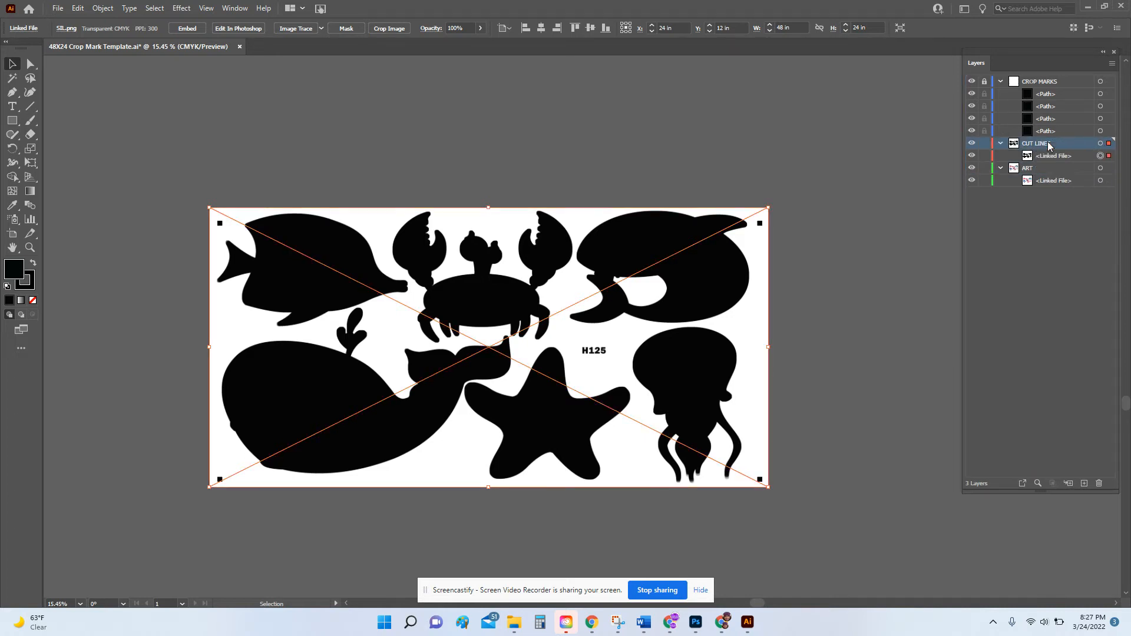
# Image-trace the silhouette on the CUT LINES layer with the default preset, and expand and ungroup the tracing into separate paths.
pyautogui.click(1100, 144)
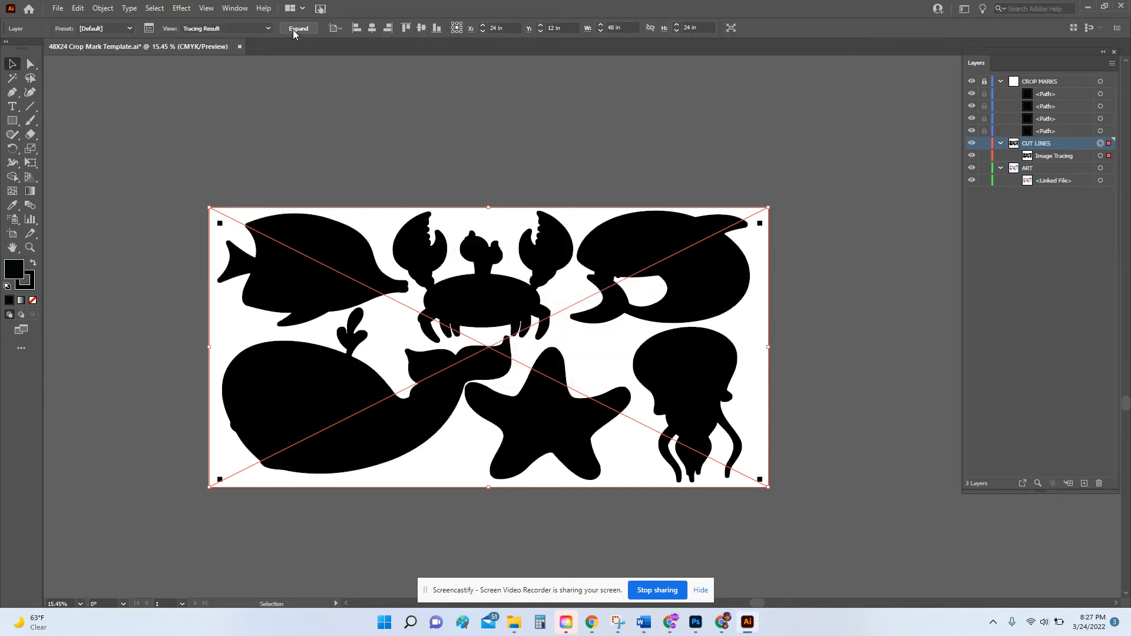
pyautogui.click(292, 30)
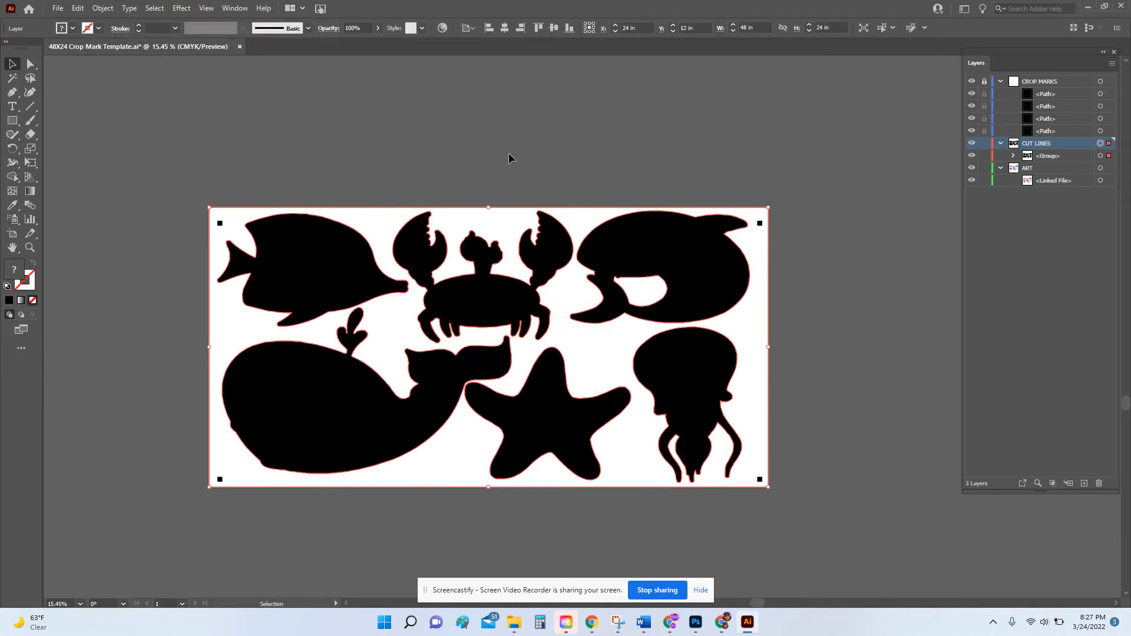
pyautogui.rightClick(468, 303)
pyautogui.click(504, 403)
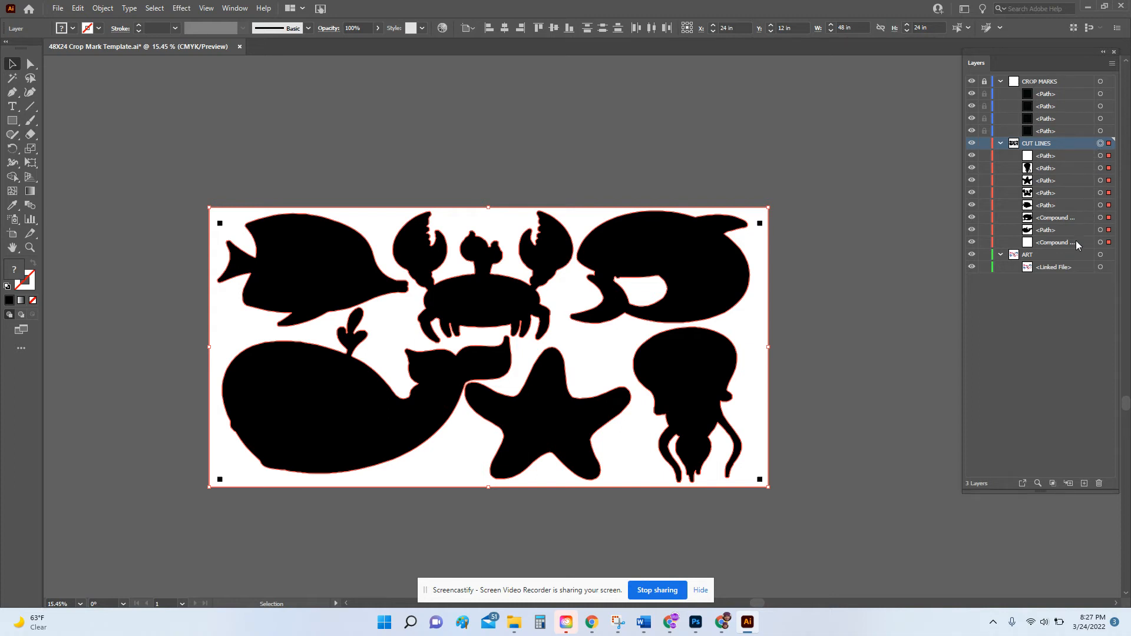
pyautogui.click(102, 10)
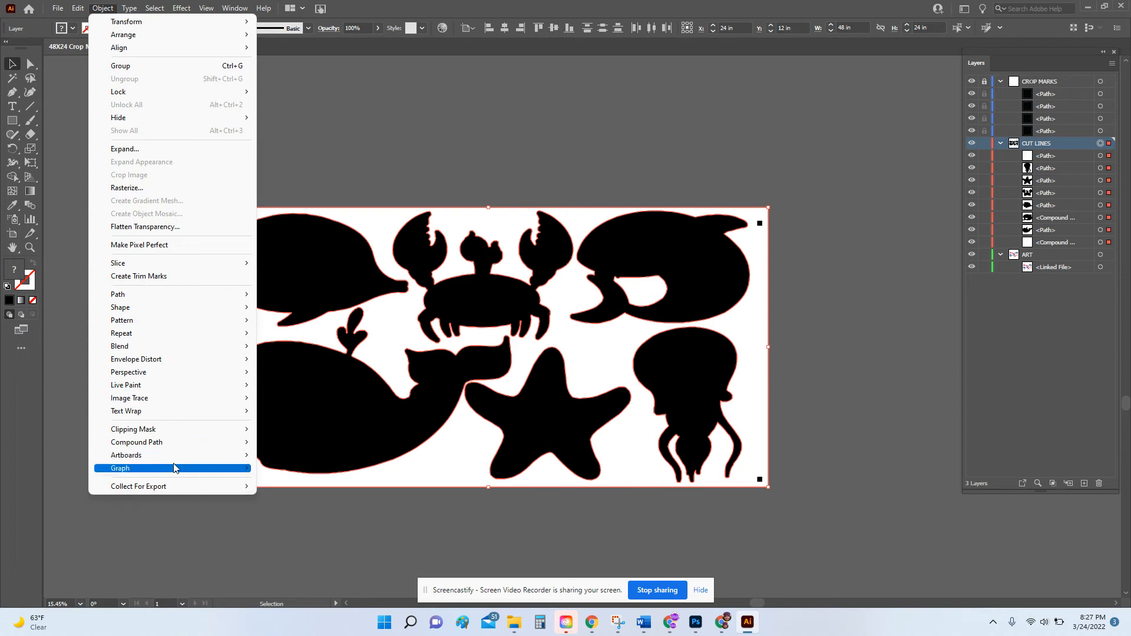
pyautogui.moveTo(177, 447)
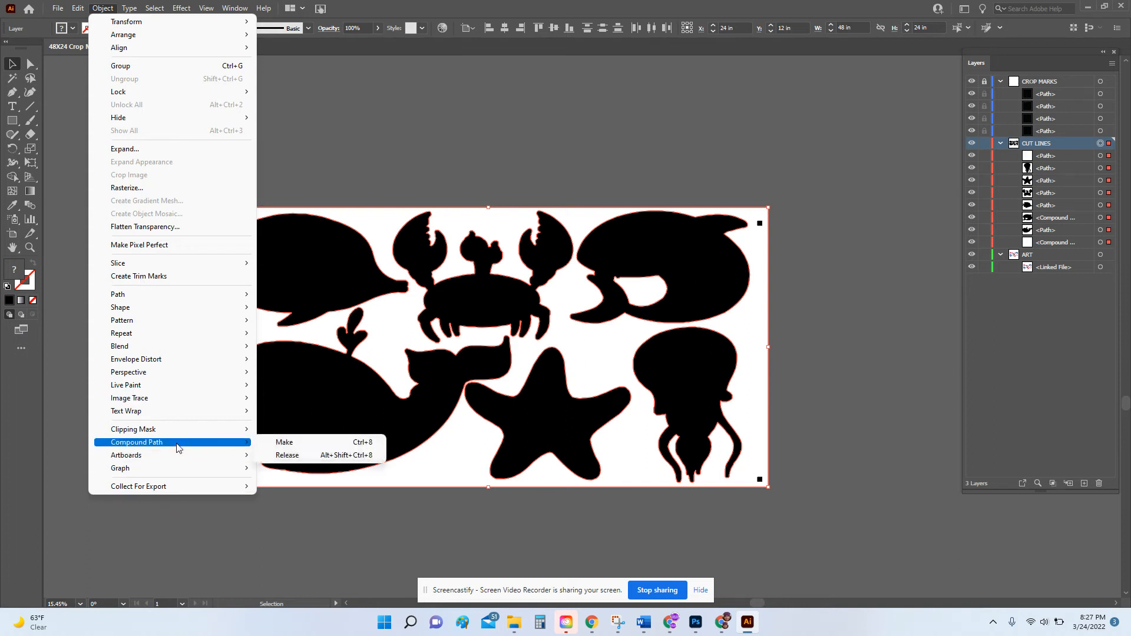
pyautogui.click(292, 455)
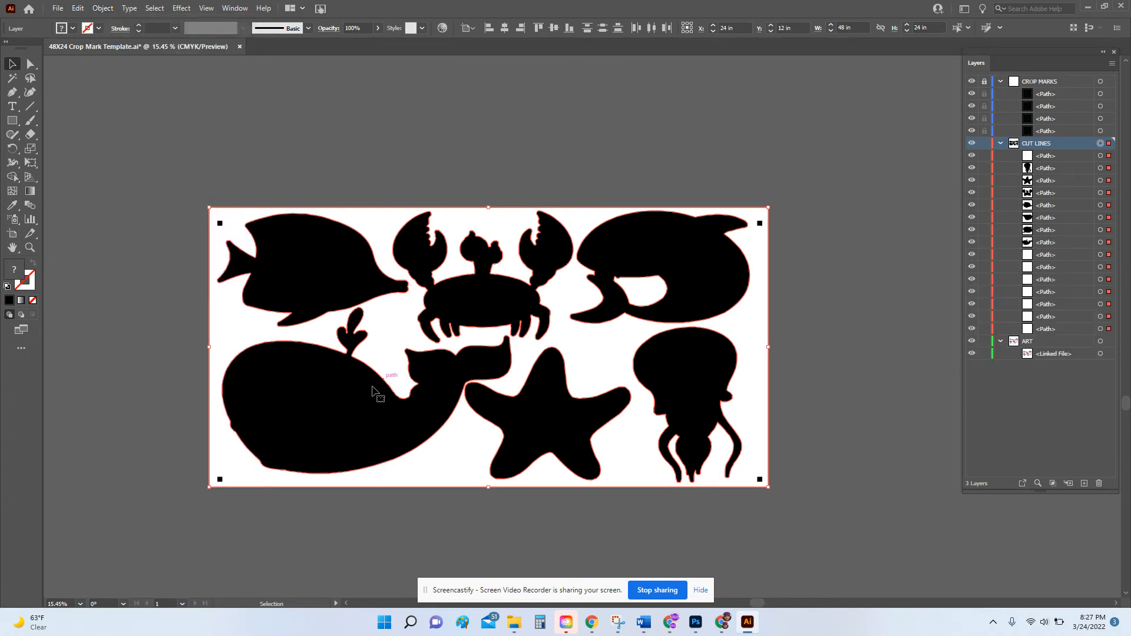
pyautogui.click(1068, 157)
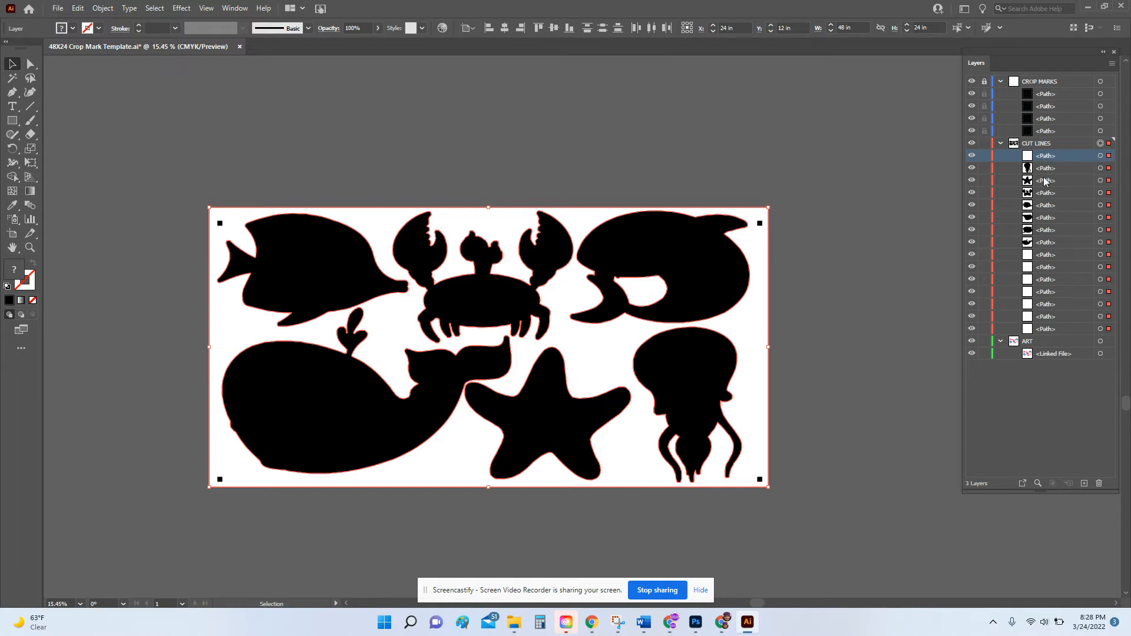
pyautogui.hotkey('ctrl', 'z')
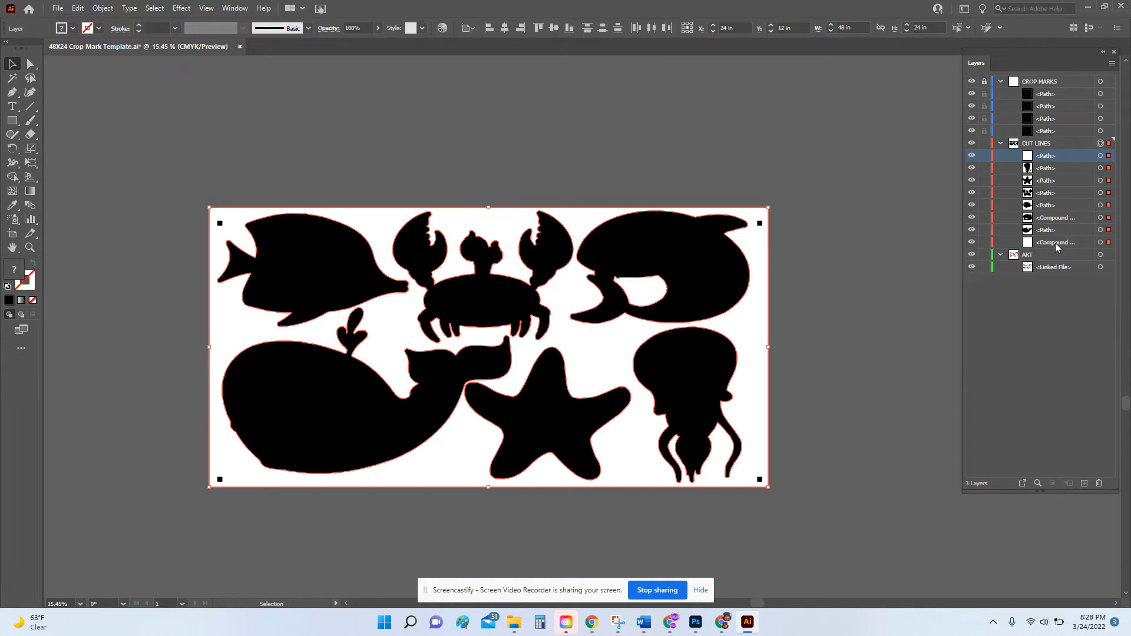
pyautogui.click(1055, 221)
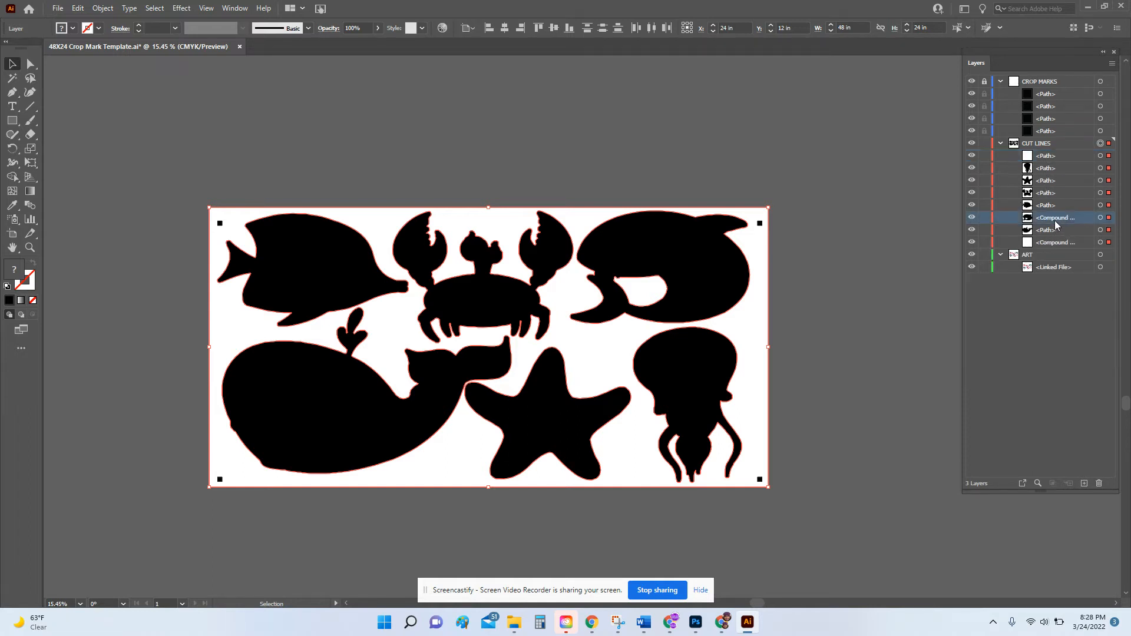
pyautogui.click(1055, 243)
pyautogui.click(1058, 218)
# Release all compound paths on the CUT LINES layer into individual paths.
pyautogui.click(1100, 144)
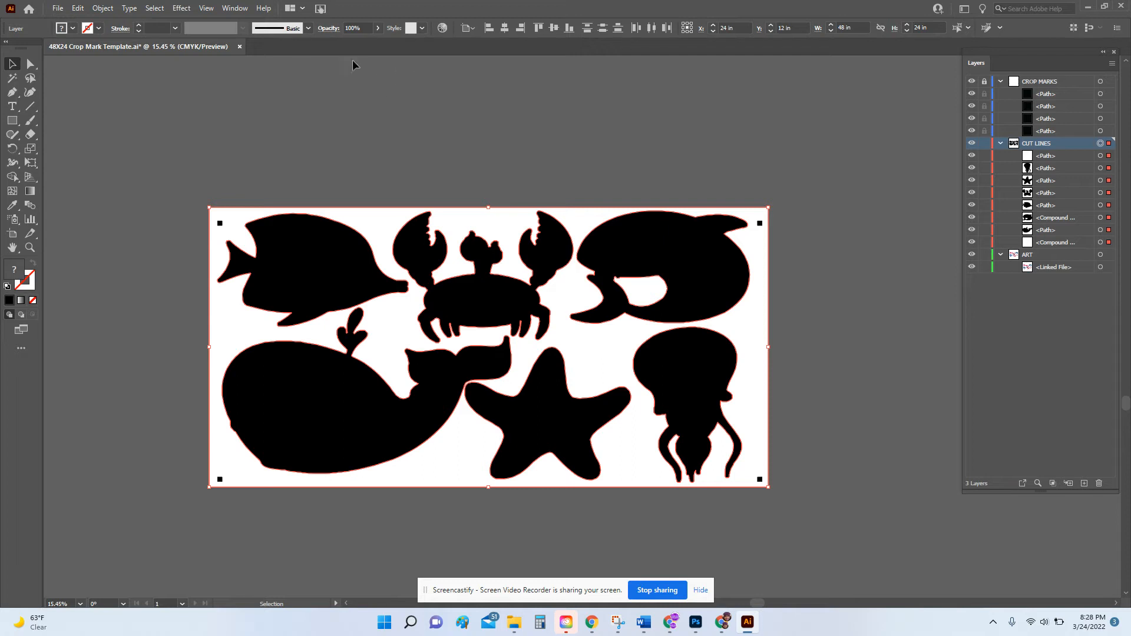
pyautogui.click(98, 10)
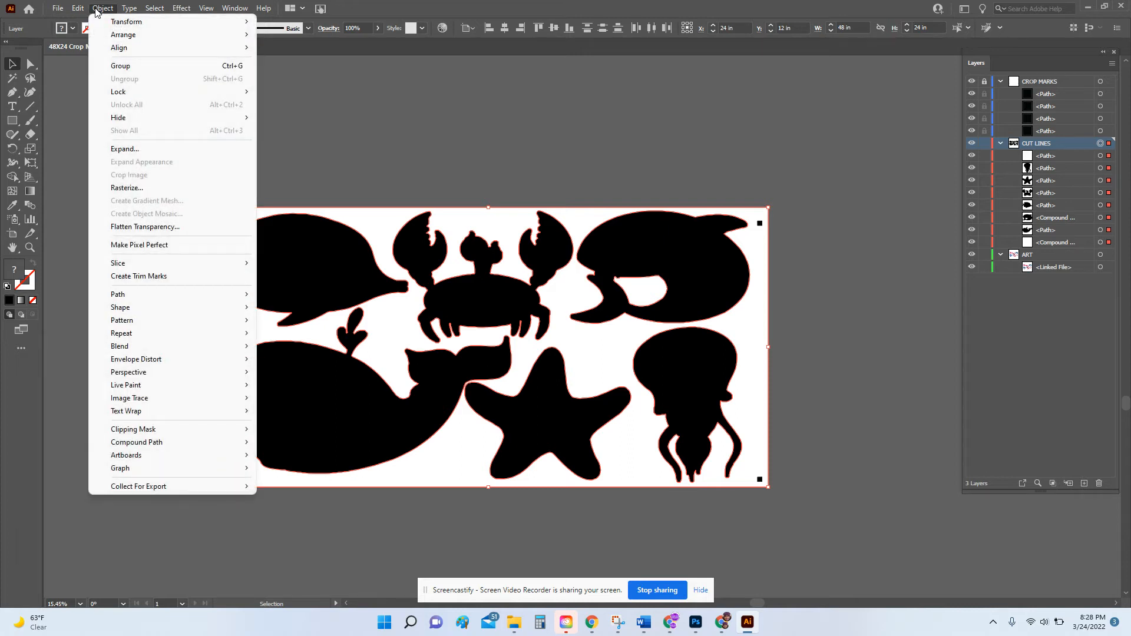
pyautogui.moveTo(214, 448)
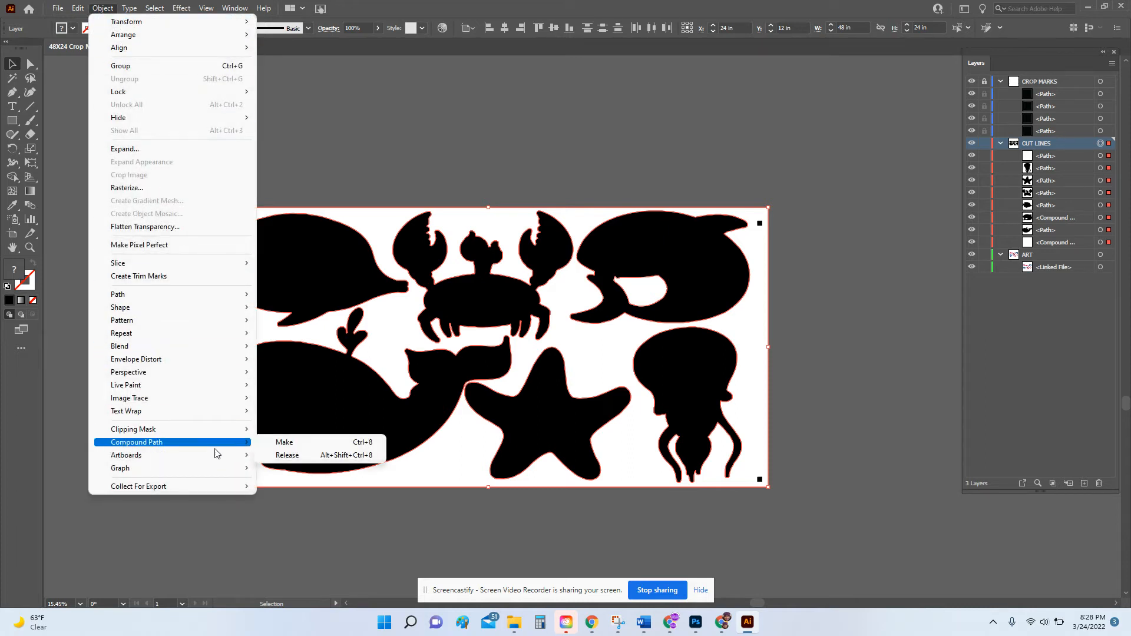
pyautogui.click(327, 469)
pyautogui.click(97, 9)
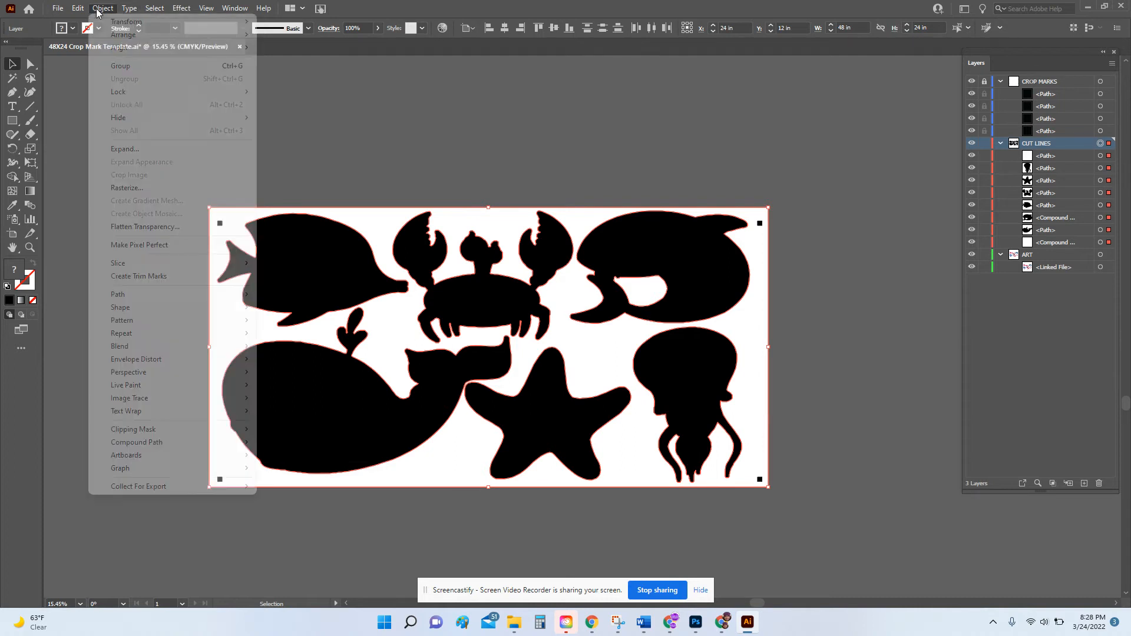
pyautogui.moveTo(174, 443)
pyautogui.click(289, 455)
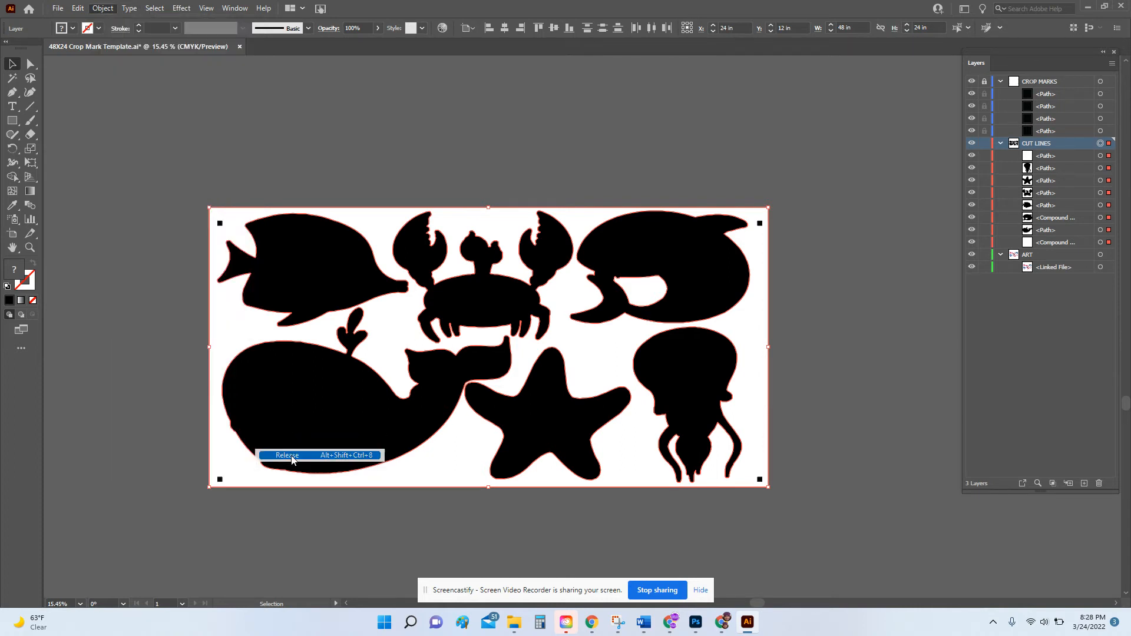
# Delete every white-filled path on the CUT LINES layer, keeping only the black silhouette paths.
pyautogui.click(1068, 160)
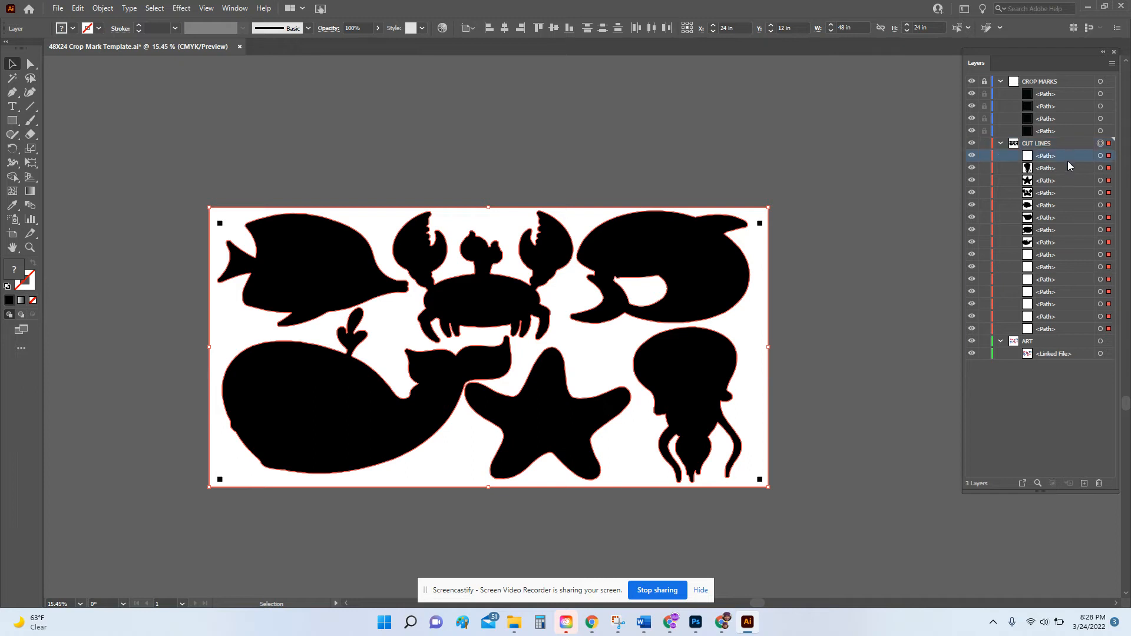
pyautogui.click(1100, 156)
pyautogui.press('Delete')
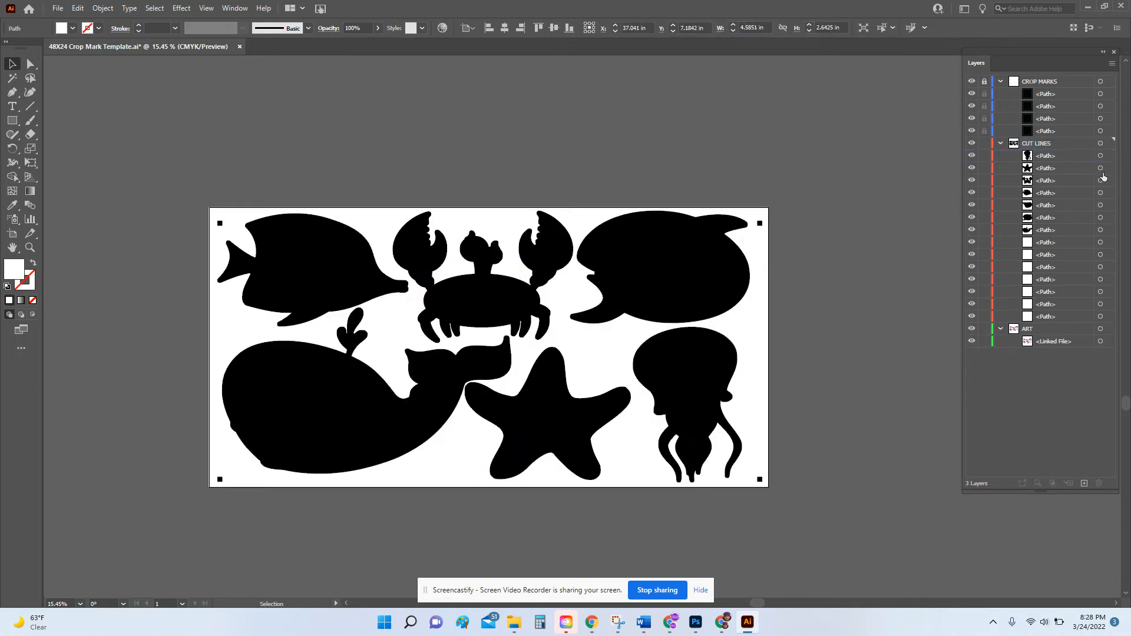
pyautogui.click(1073, 243)
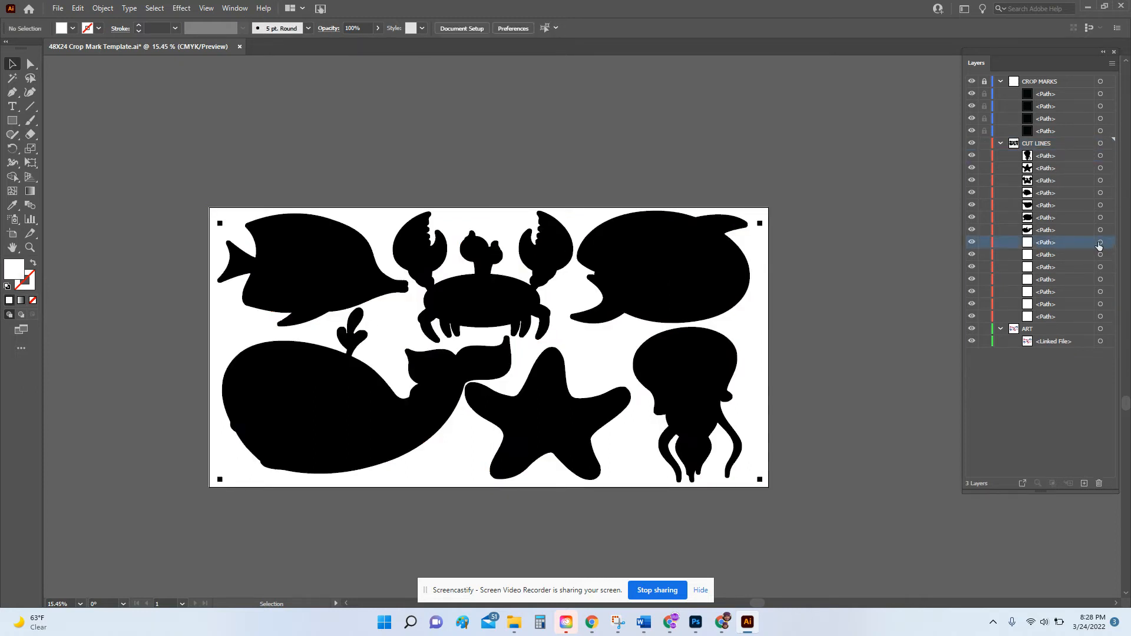
pyautogui.click(1100, 243)
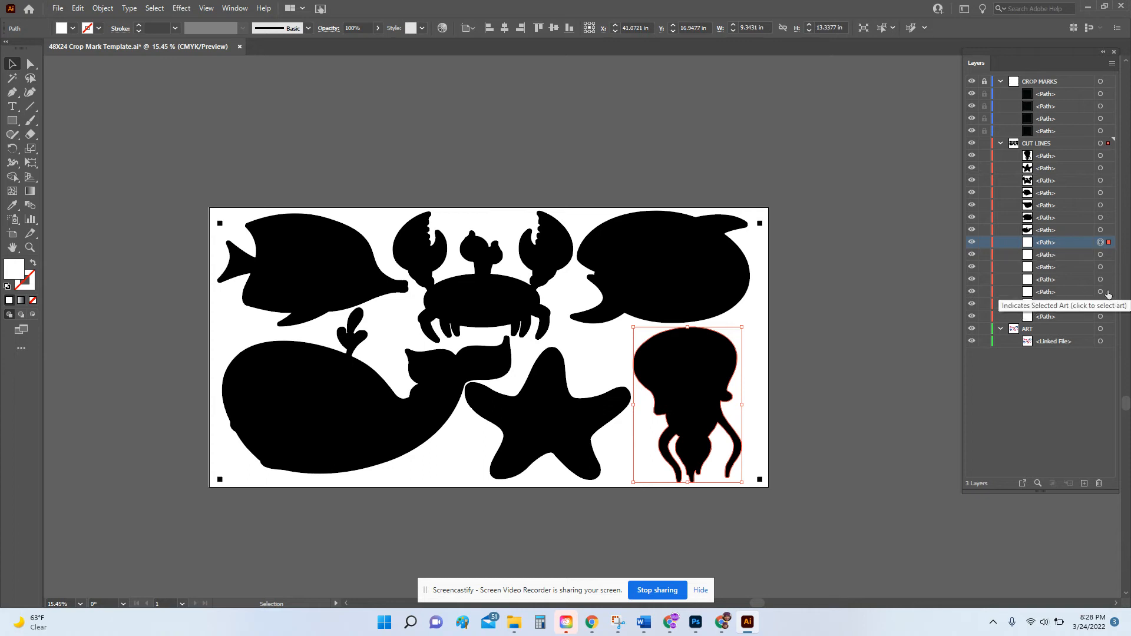
pyautogui.keyDown('shift'); pyautogui.click(1100, 318); pyautogui.keyUp('shift')
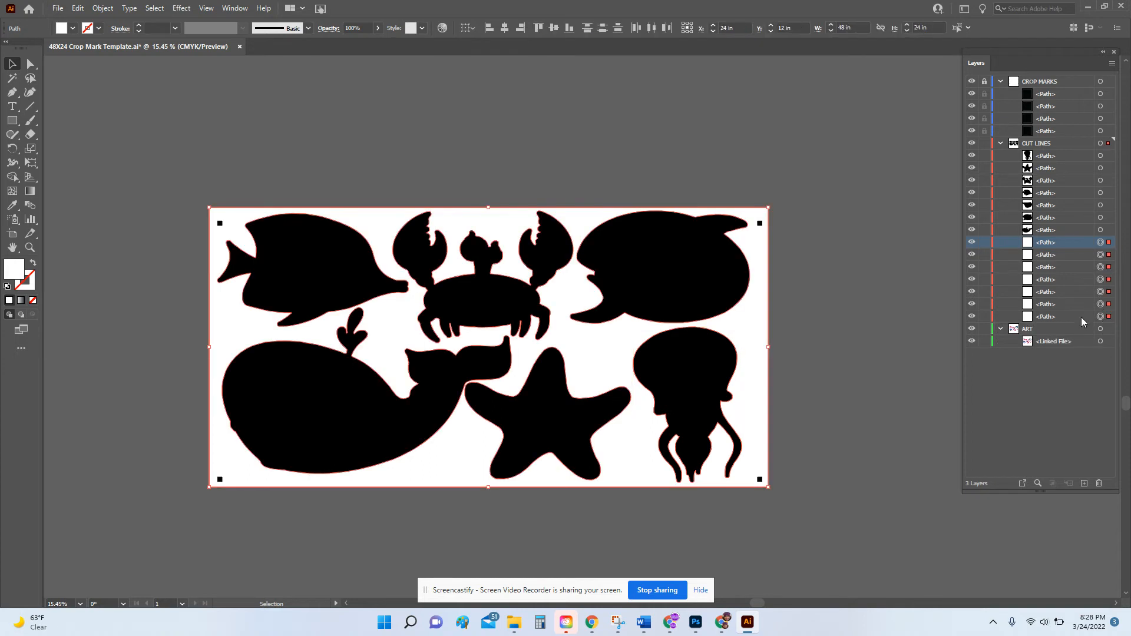
pyautogui.keyDown('shift'); pyautogui.click(1068, 317); pyautogui.keyUp('shift')
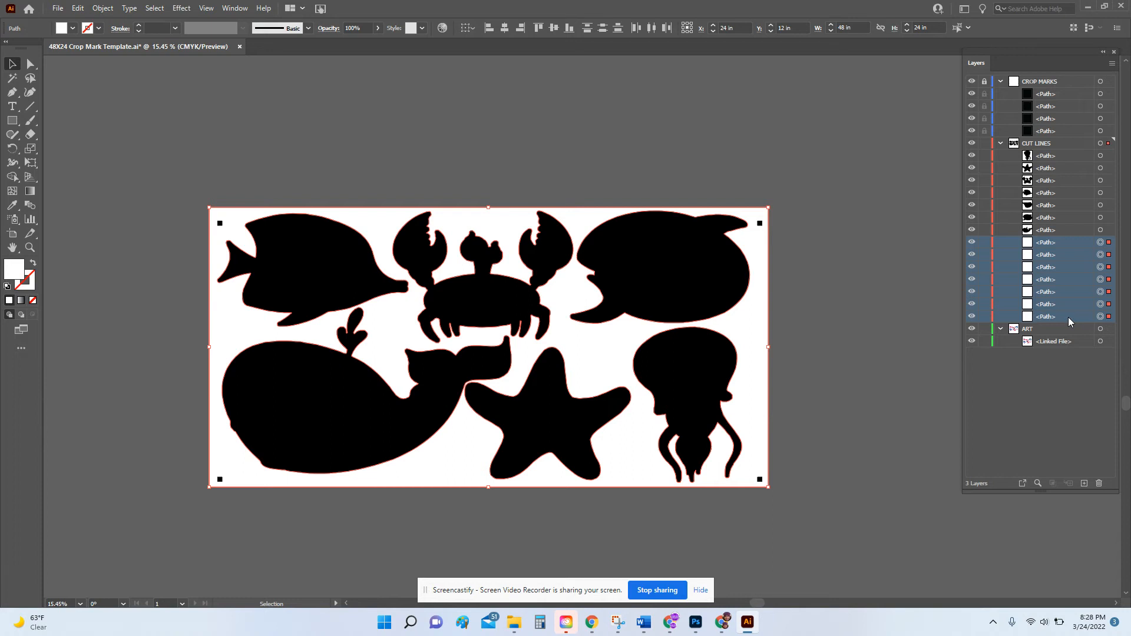
pyautogui.press('Delete')
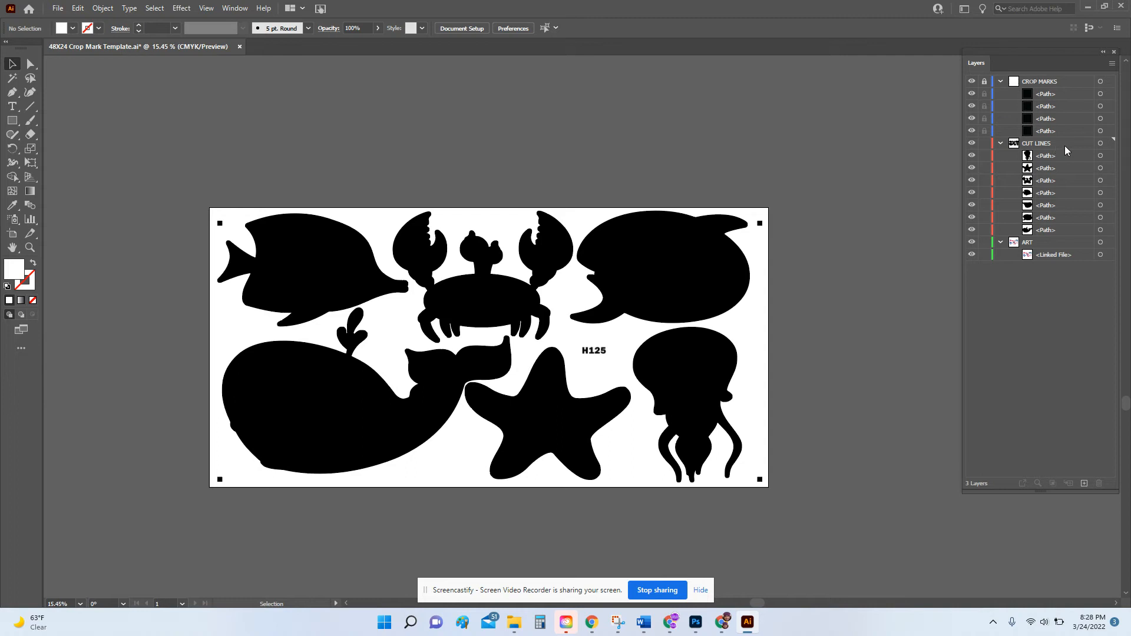
# Swap fill and stroke on all CUT LINES paths, giving them a black outline and no fill.
pyautogui.click(1090, 146)
pyautogui.click(1100, 145)
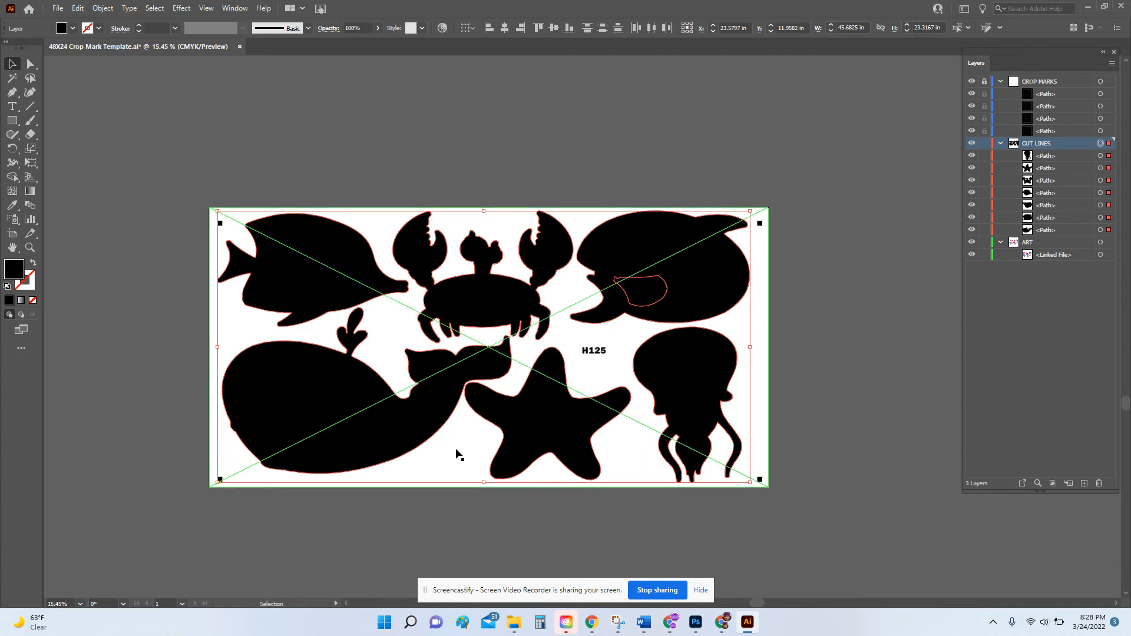
pyautogui.click(33, 265)
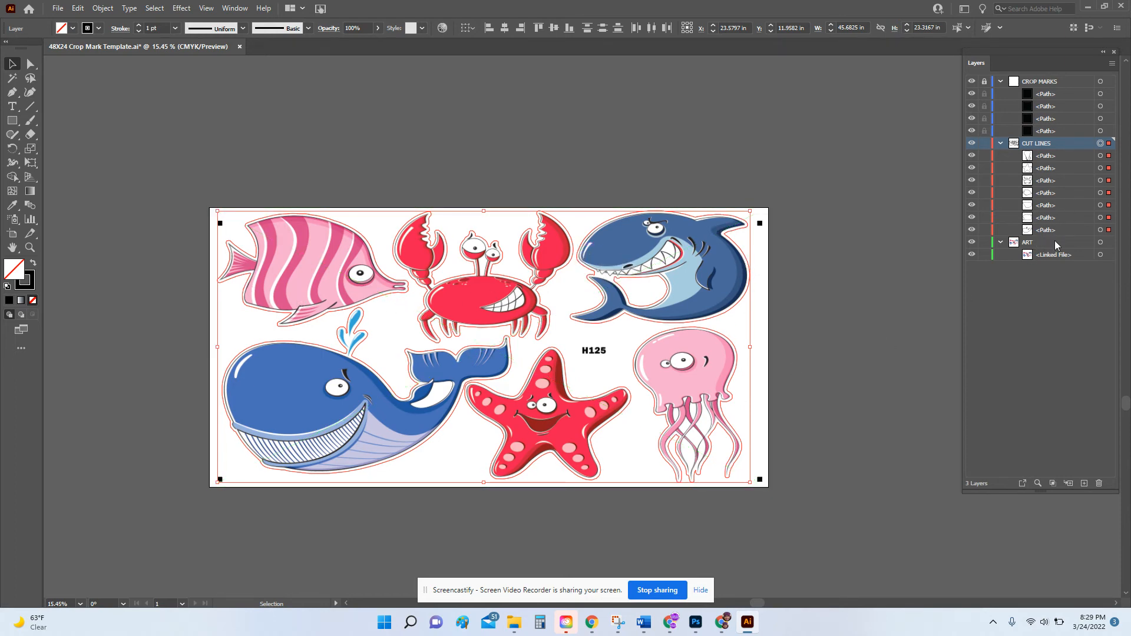
# Nudge the linked art image horizontally to X 24.0278 in to fit the cut lines, and lock the ART layer.
pyautogui.click(1070, 241)
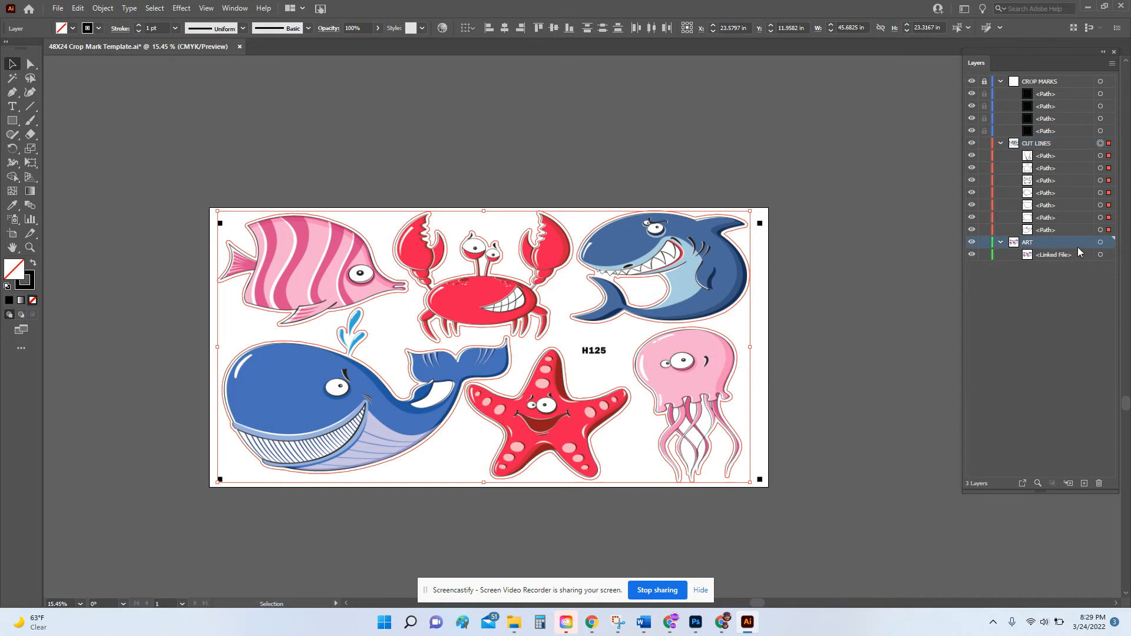
pyautogui.click(1098, 255)
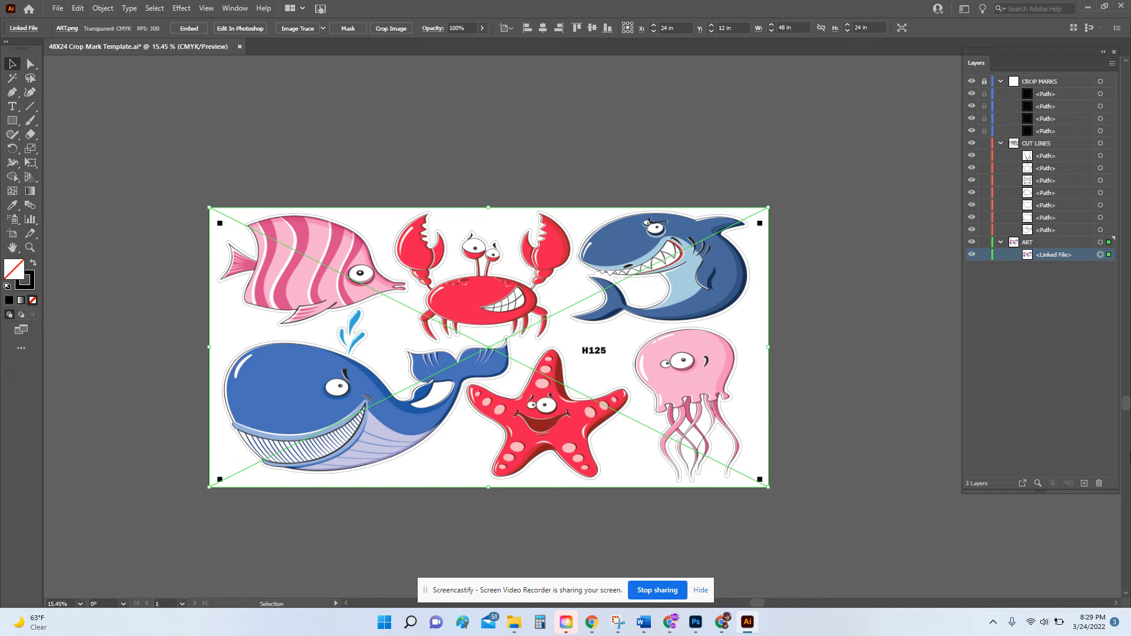
pyautogui.press('Left')
pyautogui.press('Left')
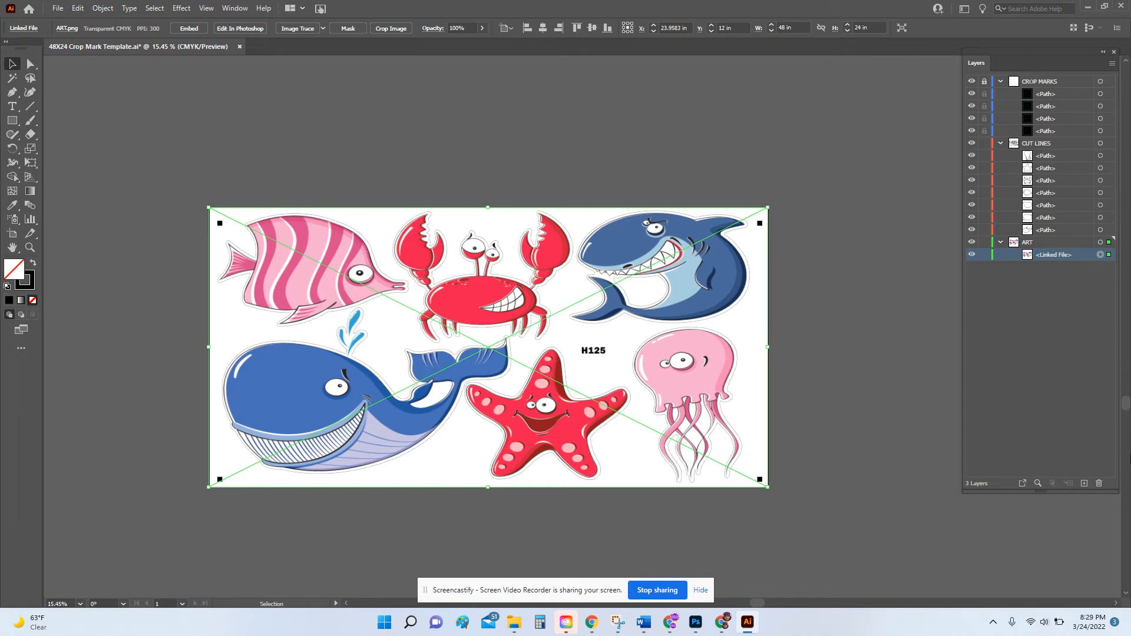
pyautogui.press('Left')
pyautogui.press('Right')
pyautogui.press('Right')
pyautogui.press('Right')
pyautogui.press('Right')
pyautogui.press('Right')
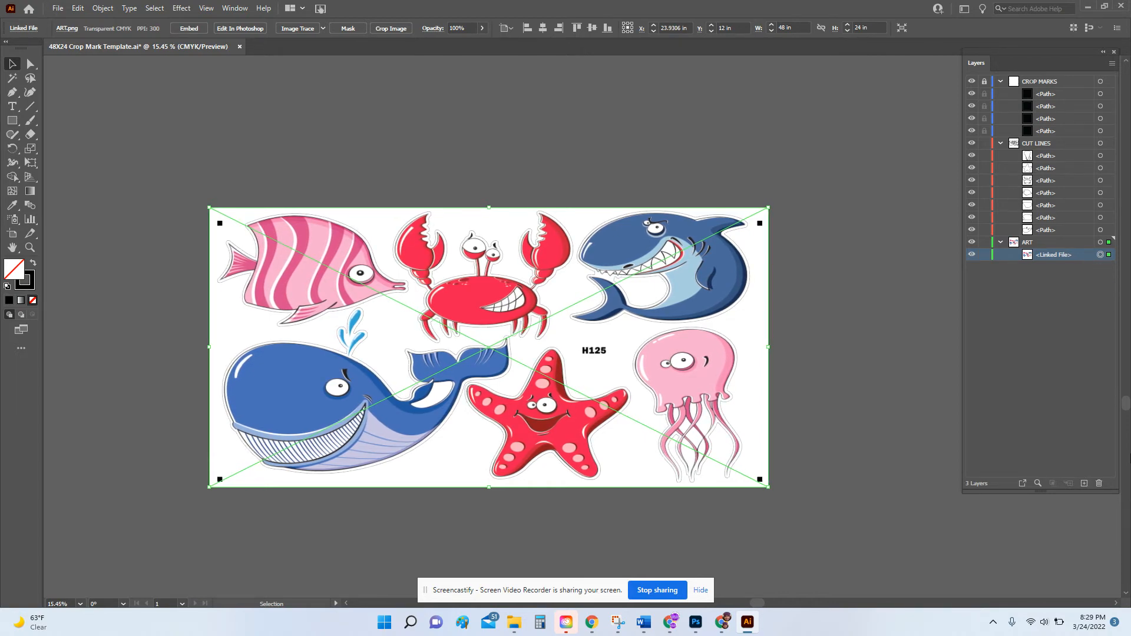
pyautogui.press('Right')
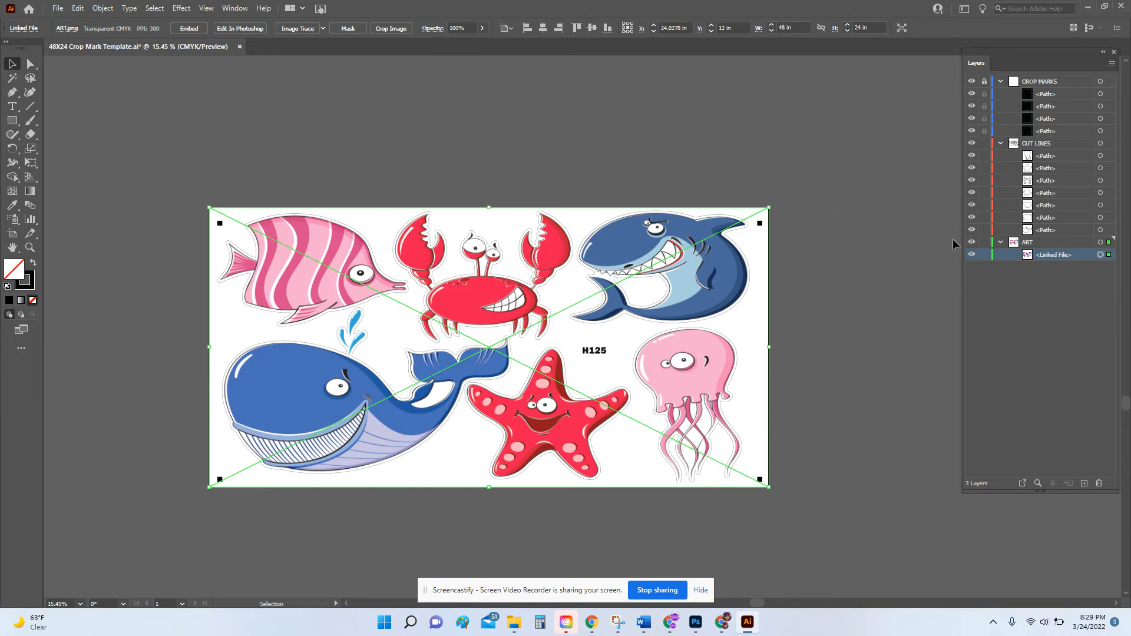
pyautogui.click(984, 242)
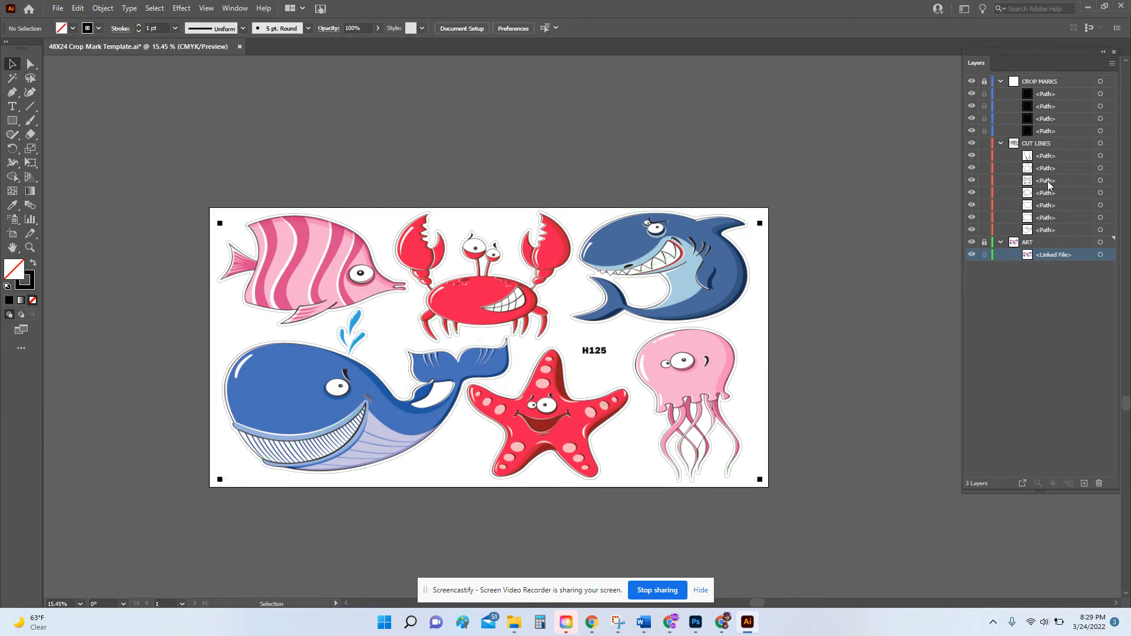
# Simplify all paths on the CUT LINES layer, reducing their anchor points well below the automatic amount.
pyautogui.click(1100, 155)
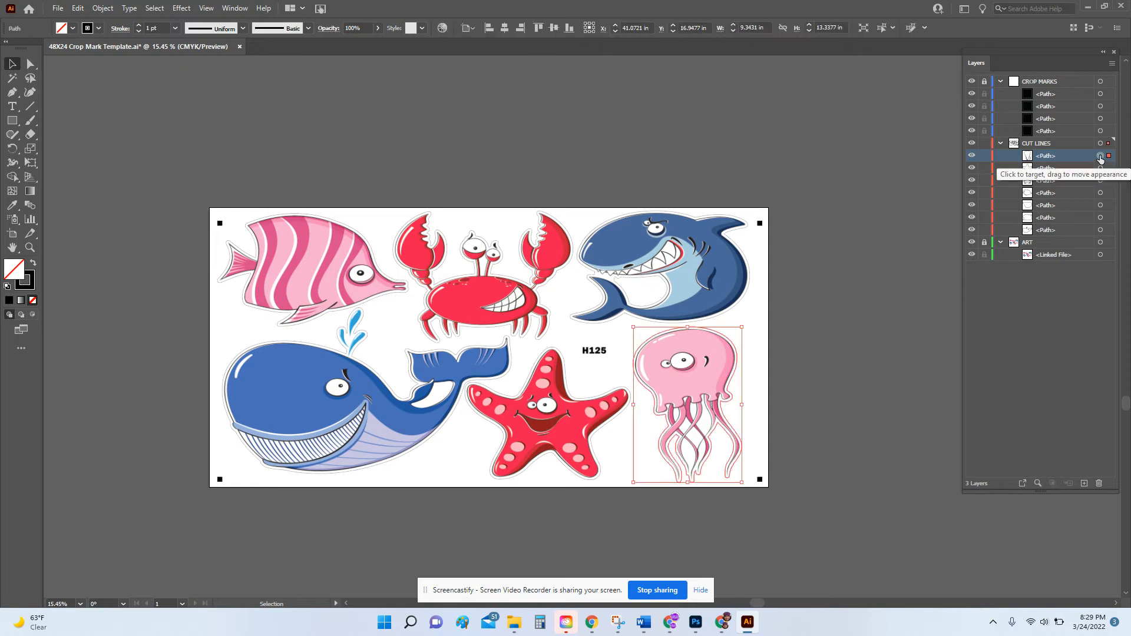
pyautogui.click(1100, 144)
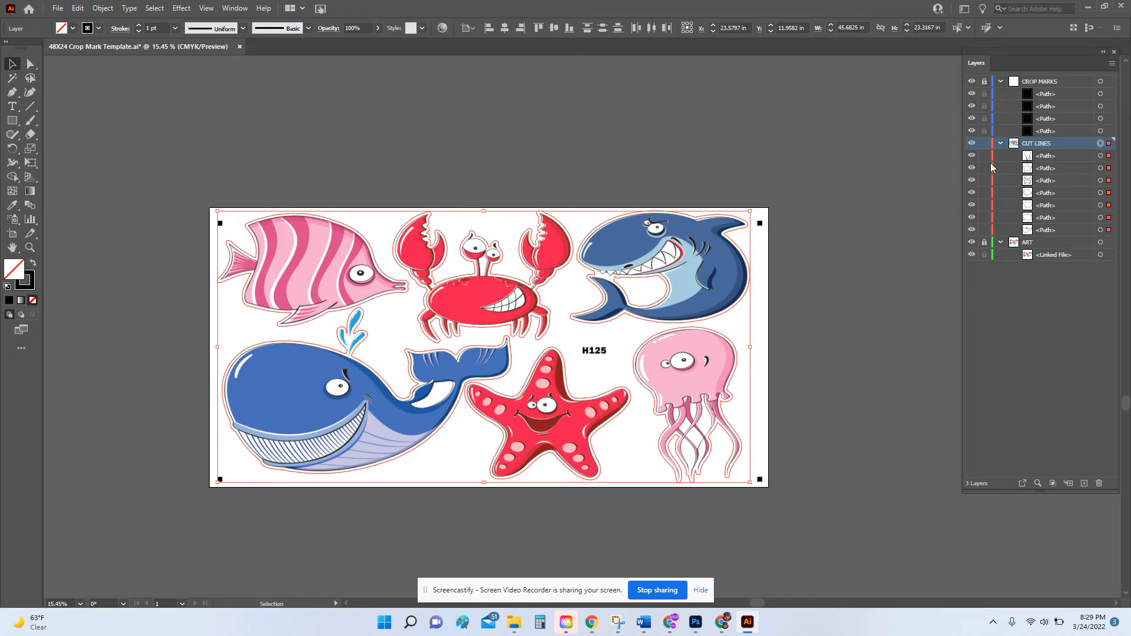
pyautogui.click(26, 249)
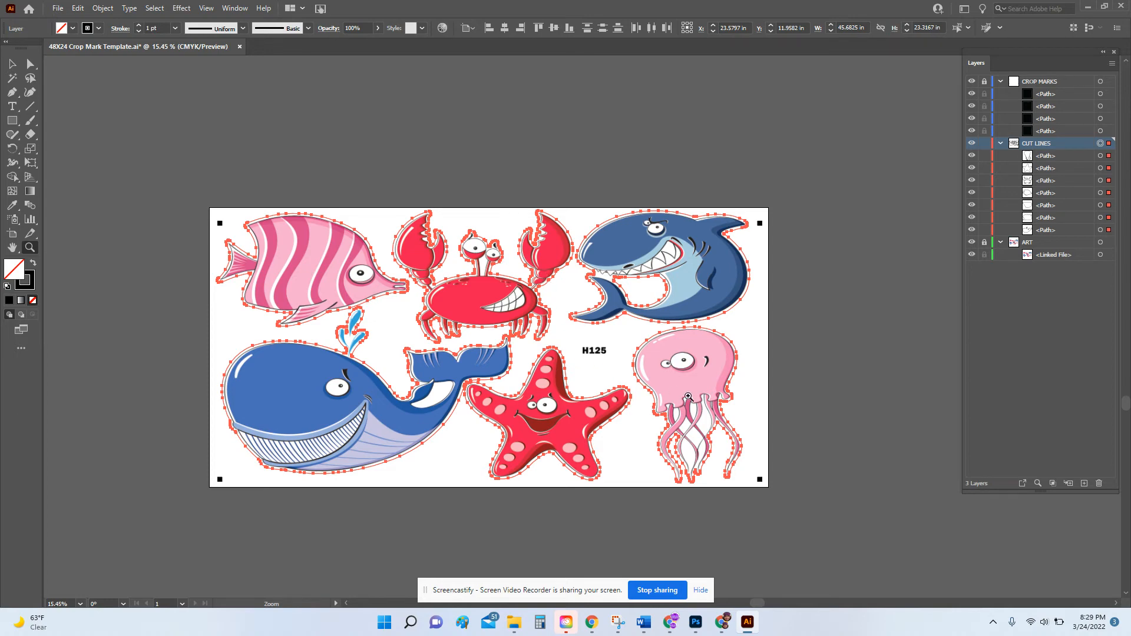
pyautogui.rightClick(522, 319)
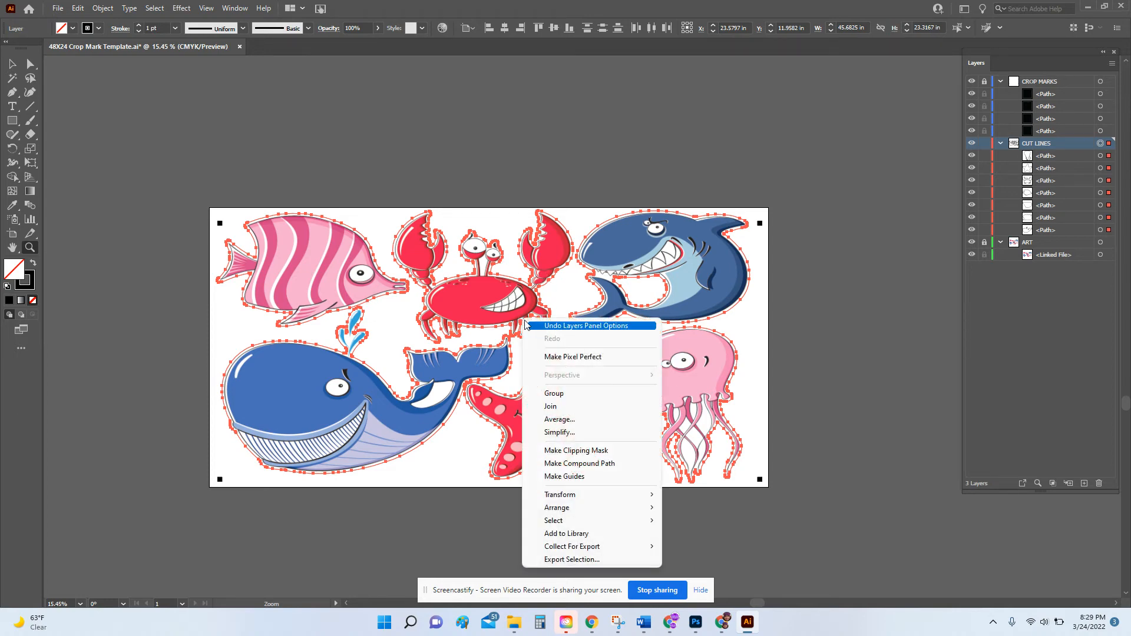
pyautogui.click(583, 433)
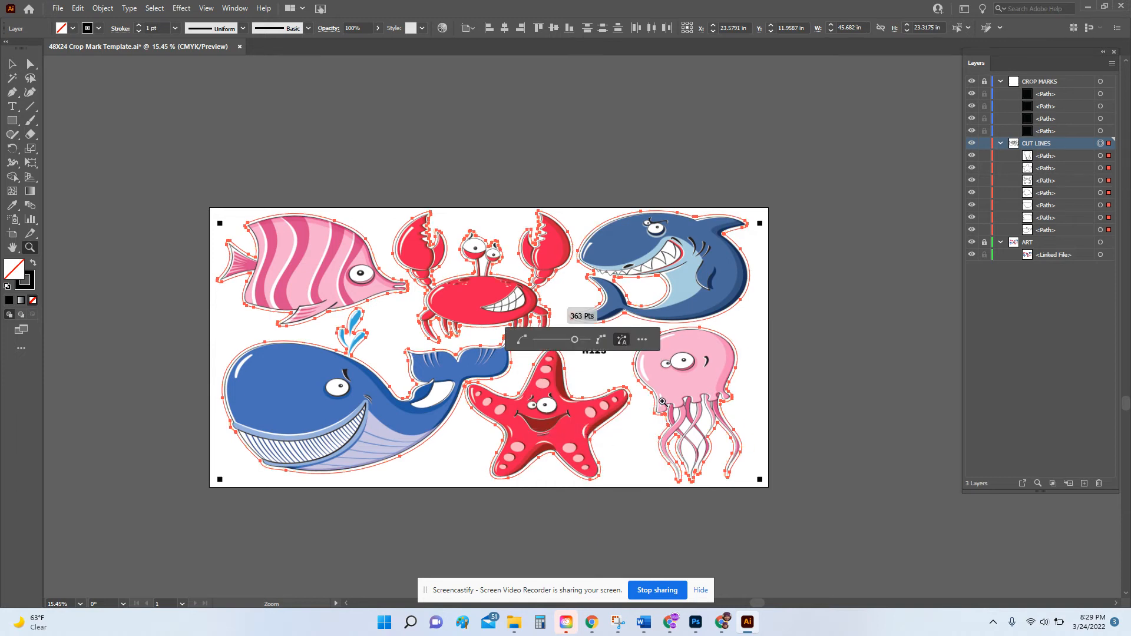
pyautogui.moveTo(575, 345); pyautogui.dragTo(547, 346)
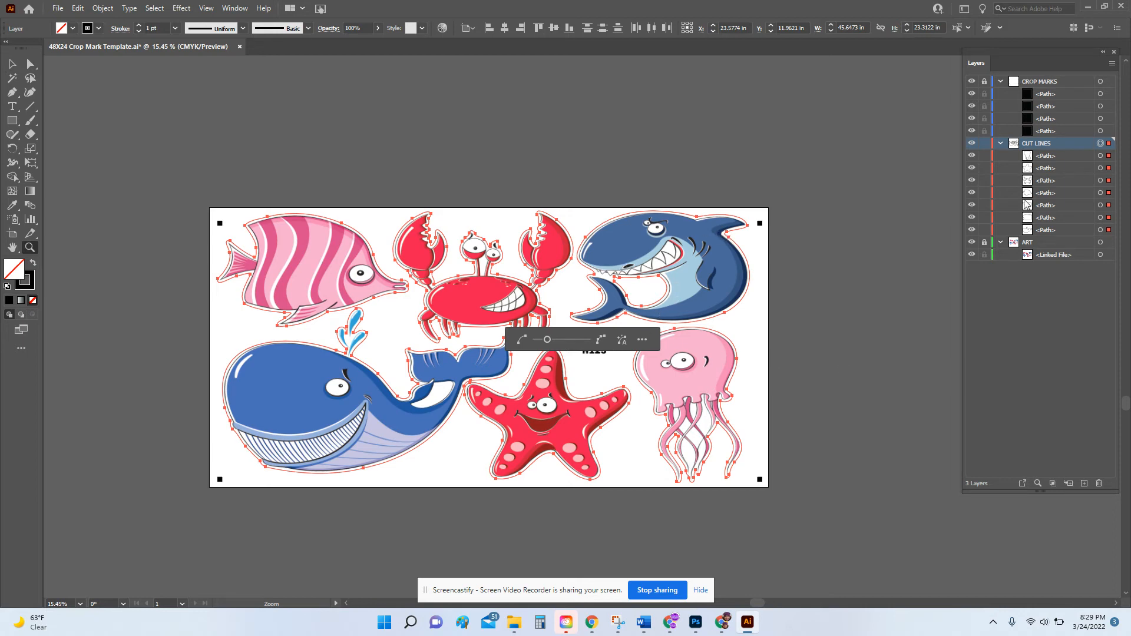
# Delete surplus anchor points from the jellyfish cut line around its tentacles with the Curvature tool.
pyautogui.click(1096, 157)
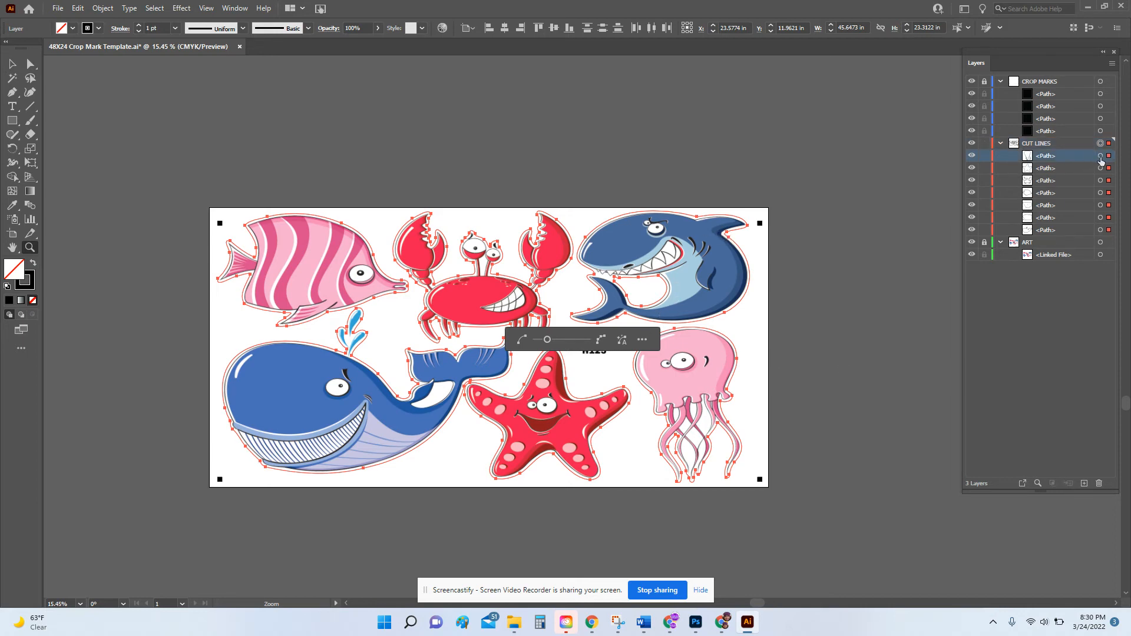
pyautogui.click(1100, 156)
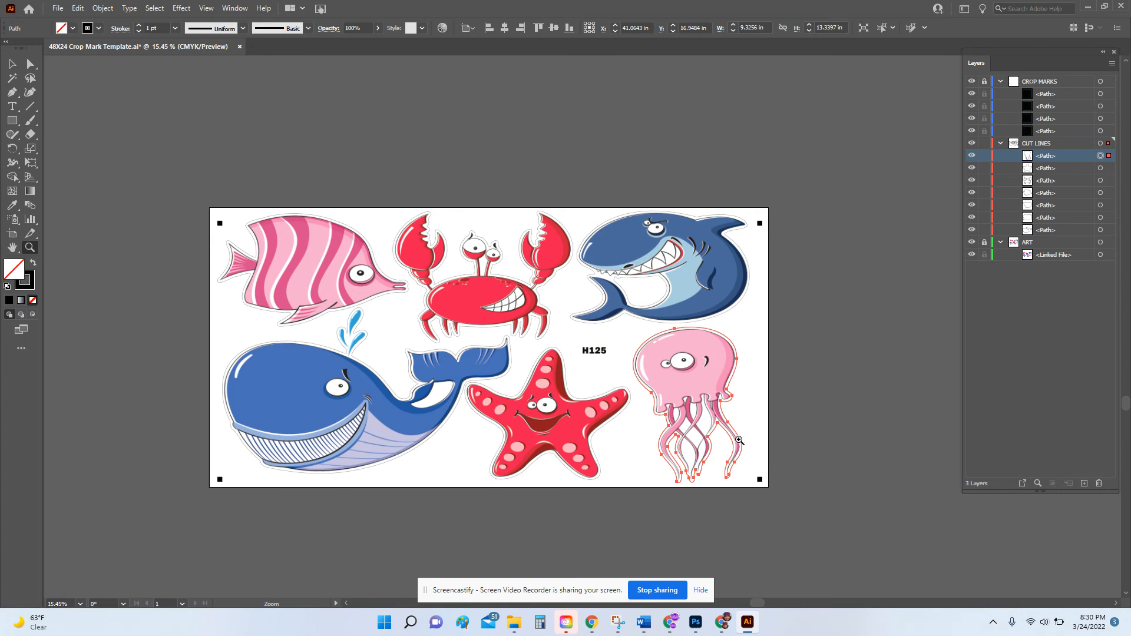
pyautogui.moveTo(726, 469); pyautogui.dragTo(877, 407)
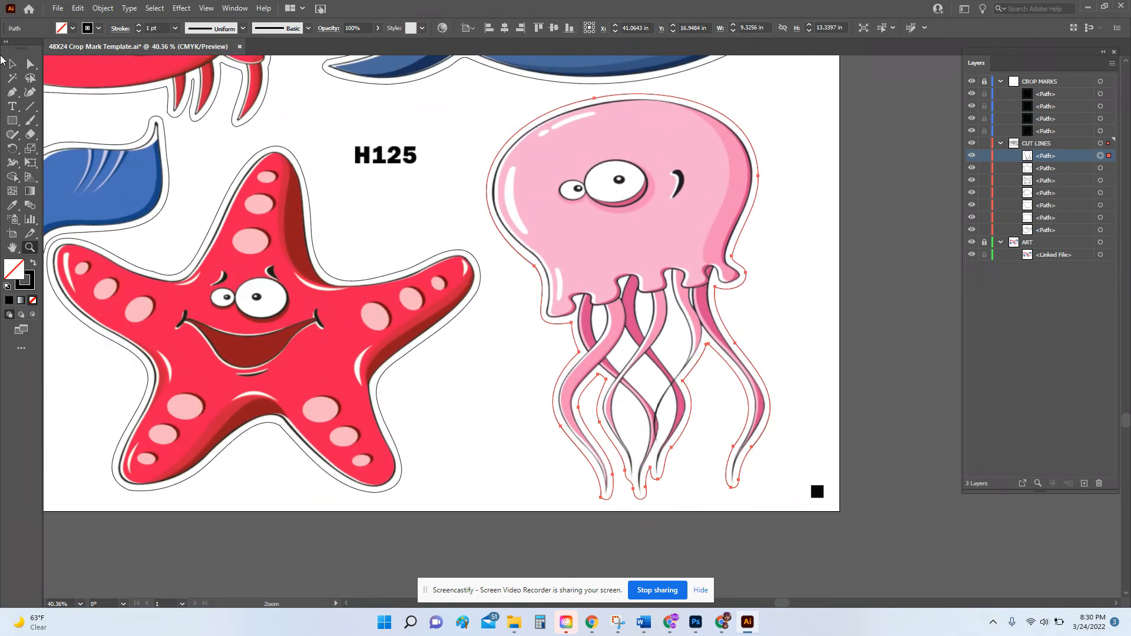
pyautogui.click(30, 92)
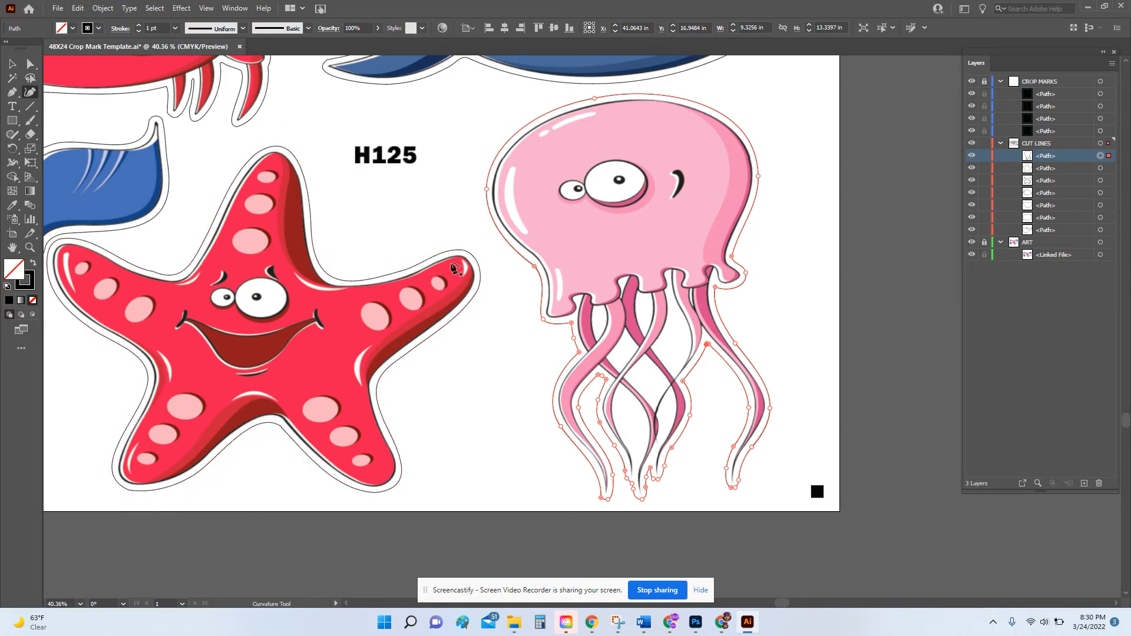
pyautogui.click(606, 379)
pyautogui.moveTo(634, 494); pyautogui.dragTo(624, 476)
pyautogui.click(651, 468)
pyautogui.press('Delete')
pyautogui.click(646, 477)
pyautogui.press('Delete')
pyautogui.click(653, 480)
pyautogui.press('Delete')
pyautogui.click(698, 364)
pyautogui.press('Delete')
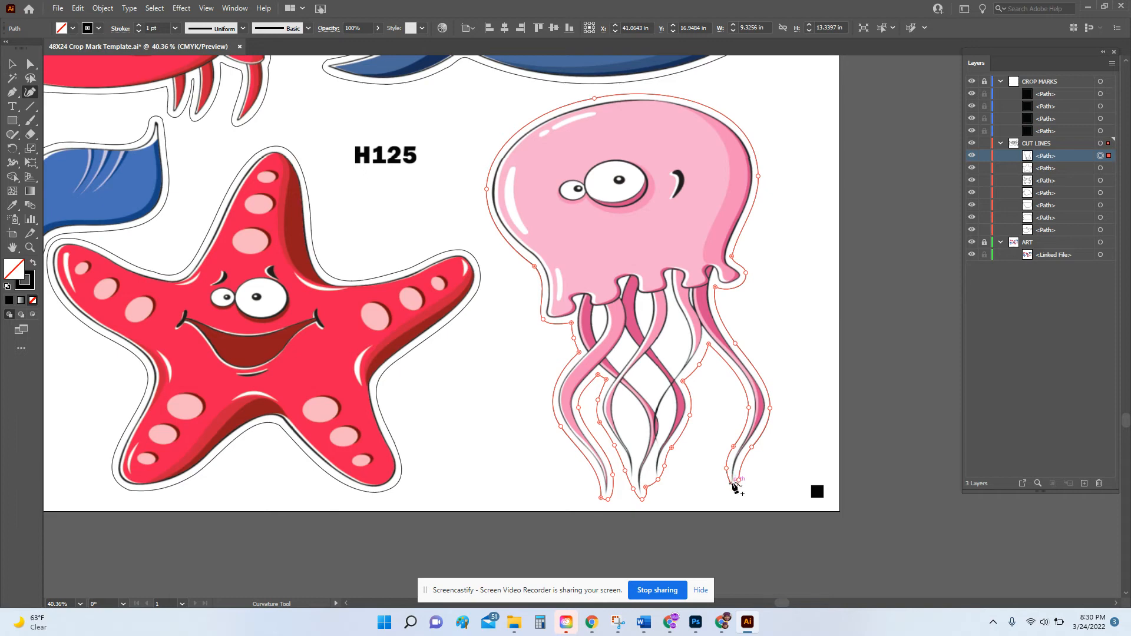
# Reshape the jellyfish cut line around the outer tentacle tips and remove the extra point at the middle tentacle's tip.
pyautogui.click(727, 488)
pyautogui.doubleClick(601, 498)
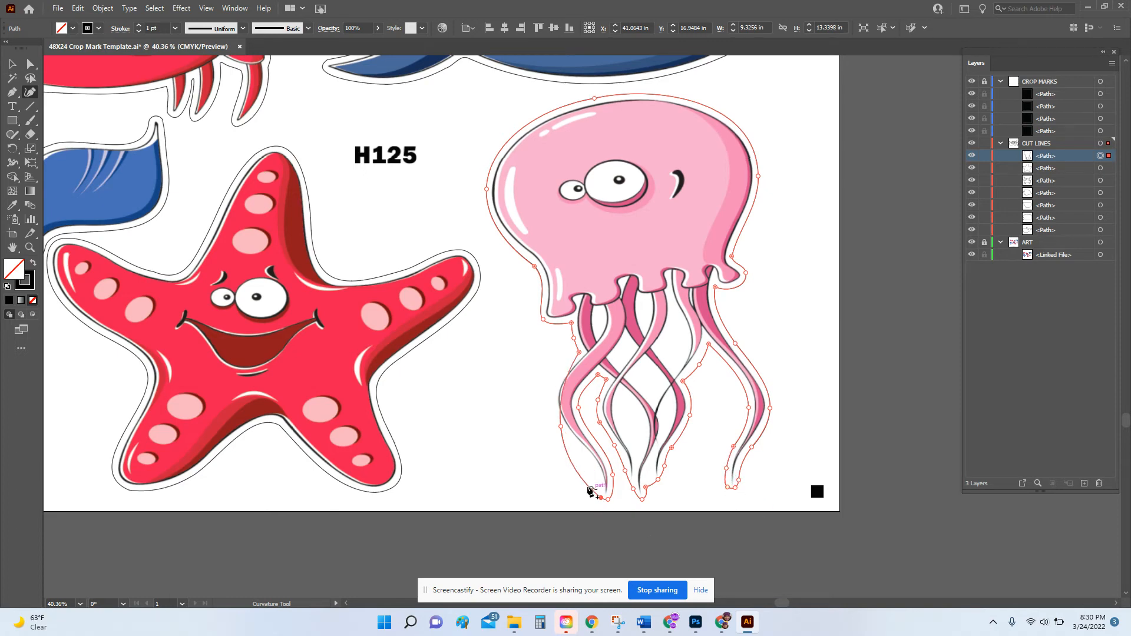
pyautogui.moveTo(585, 476); pyautogui.dragTo(589, 467)
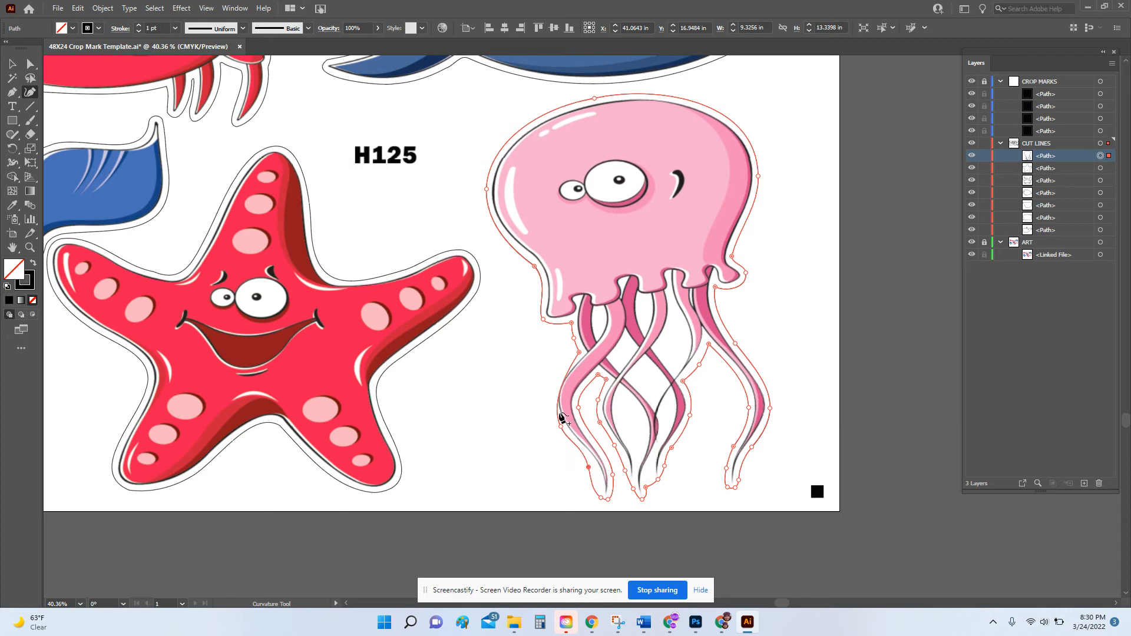
pyautogui.click(552, 407)
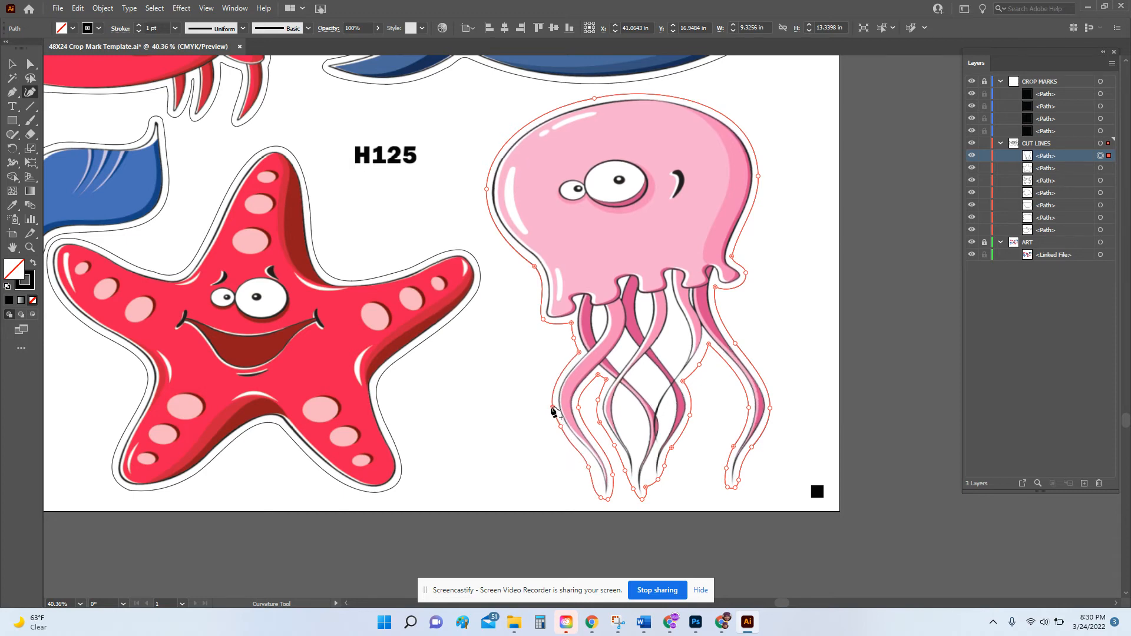
pyautogui.click(646, 488)
pyautogui.press('Delete')
pyautogui.scroll(2, 692, 371)
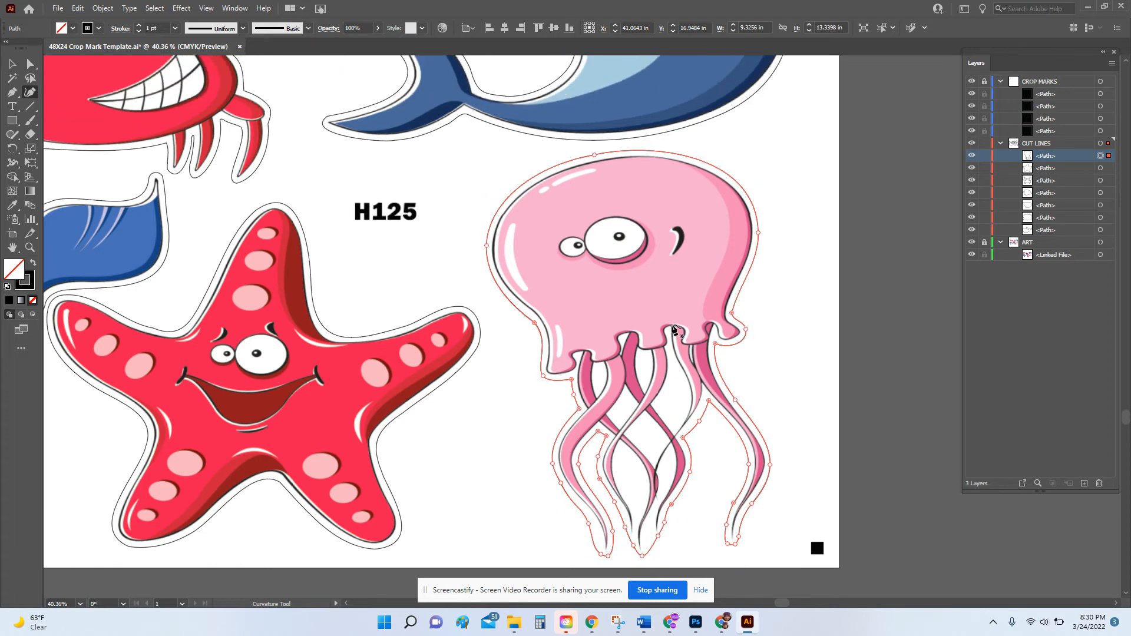
# Remove the surplus anchor points from the crab's cut line along the jagged inner edge of the right claw.
pyautogui.click(1101, 169)
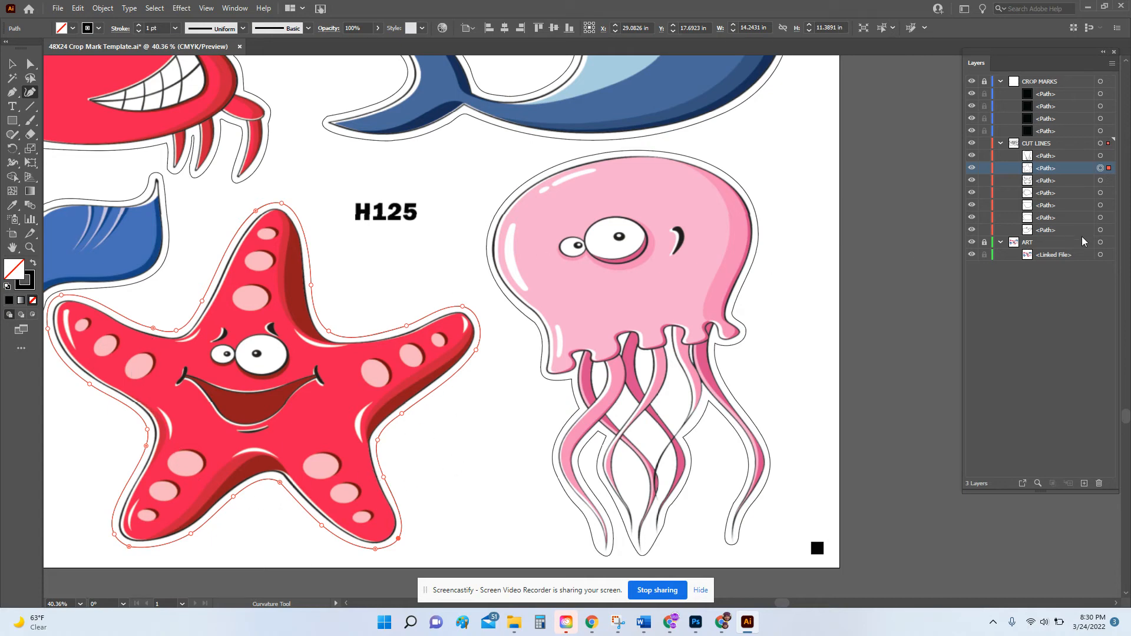
pyautogui.click(1082, 184)
pyautogui.click(1101, 180)
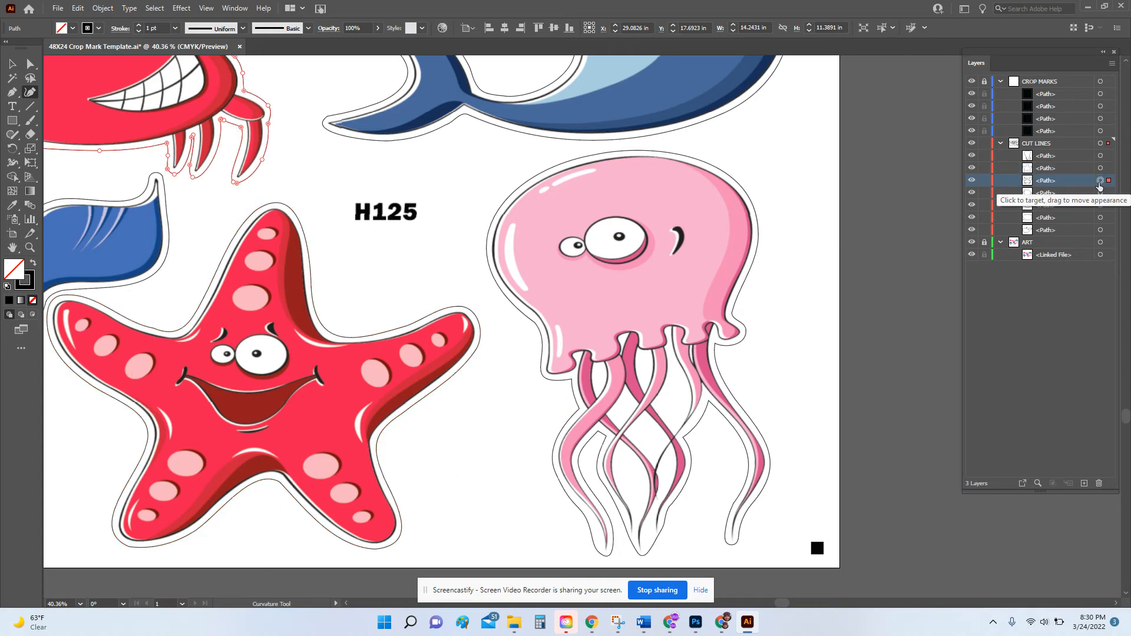
pyautogui.scroll(5, 365, 304)
pyautogui.scroll(2, 221, 323)
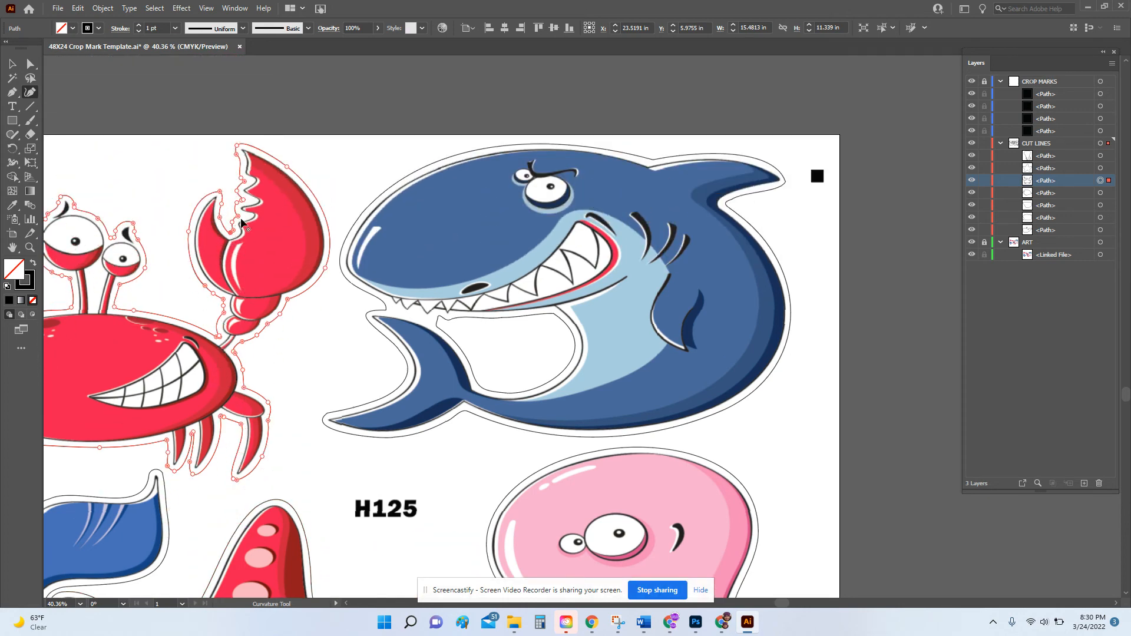
pyautogui.click(244, 182)
pyautogui.press('Delete')
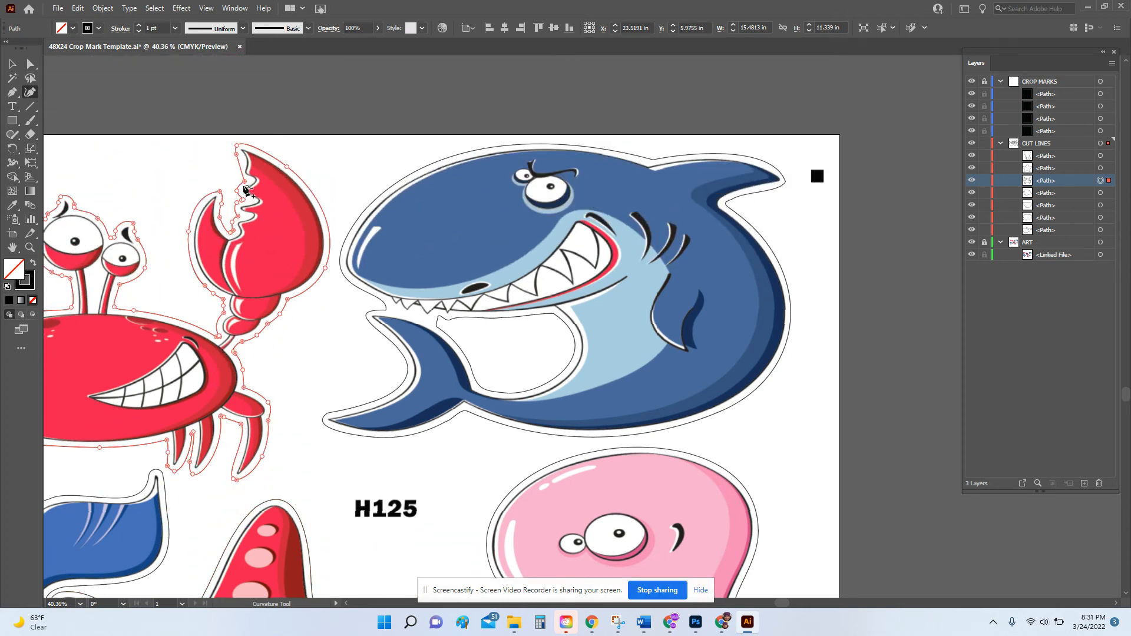
pyautogui.click(241, 178)
pyautogui.press('Delete')
pyautogui.press('Delete')
pyautogui.click(243, 200)
pyautogui.press('Delete')
pyautogui.click(240, 201)
pyautogui.press('Delete')
pyautogui.click(237, 203)
pyautogui.press('Delete')
pyautogui.click(238, 216)
pyautogui.press('Delete')
pyautogui.click(233, 222)
pyautogui.press('Delete')
pyautogui.click(233, 230)
pyautogui.press('Delete')
# Make the base of the right claw's opening a corner point and adjust the curve along its inner edge.
pyautogui.doubleClick(231, 233)
pyautogui.click(237, 201)
pyautogui.moveTo(236, 201); pyautogui.dragTo(239, 201)
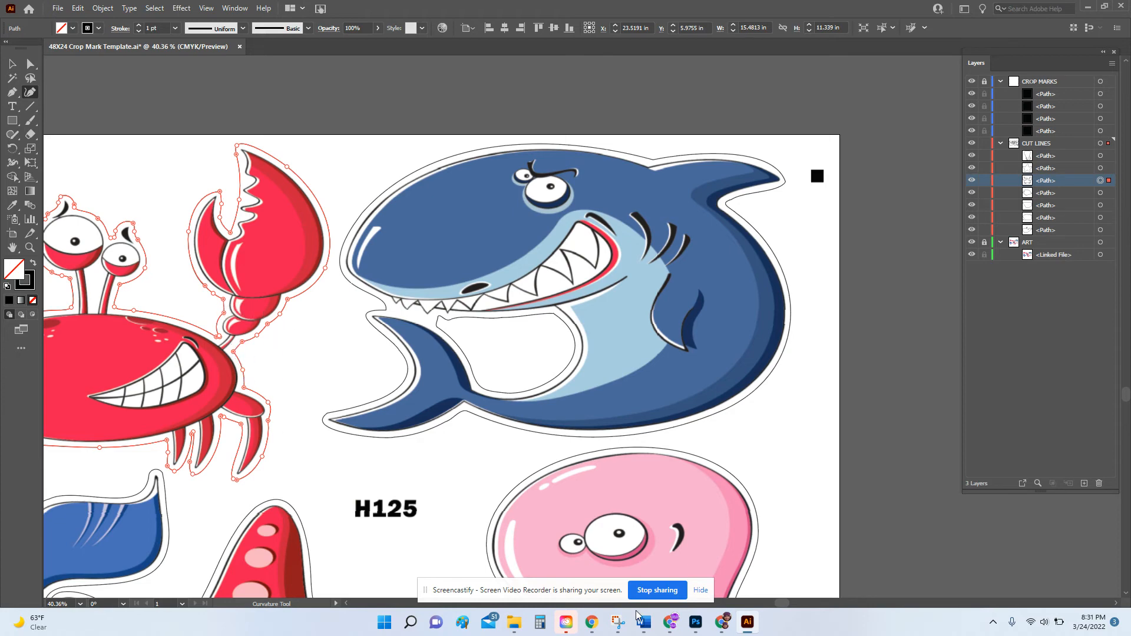
# Convert the crab cut line's points where the eye stalks meet the body into corner points.
pyautogui.moveTo(777, 605); pyautogui.dragTo(746, 605)
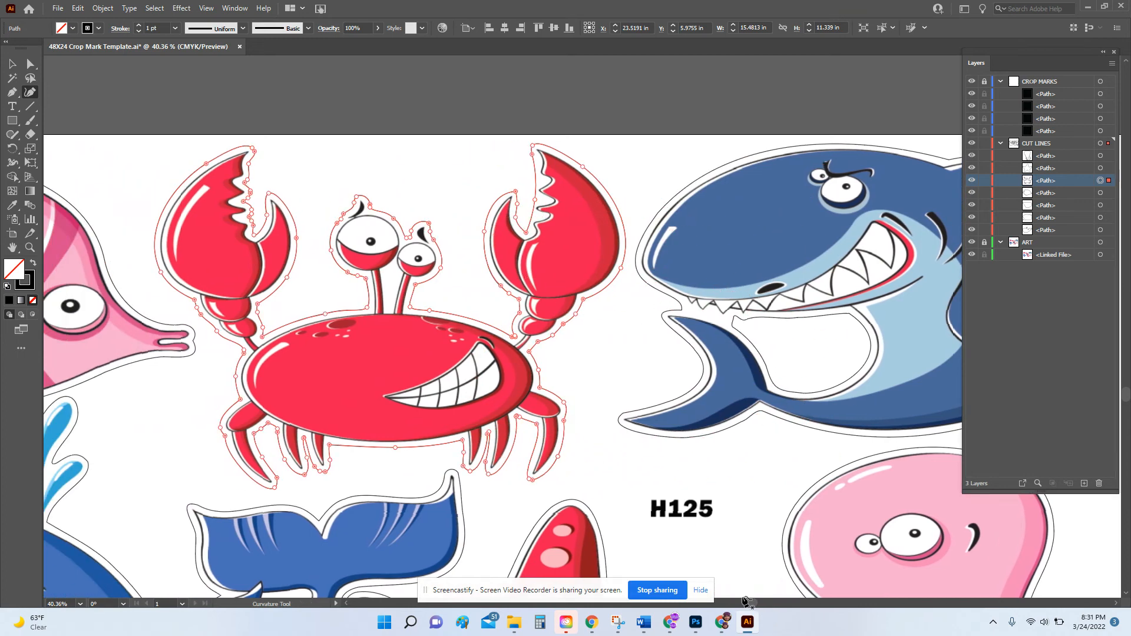
pyautogui.doubleClick(368, 308)
pyautogui.doubleClick(410, 308)
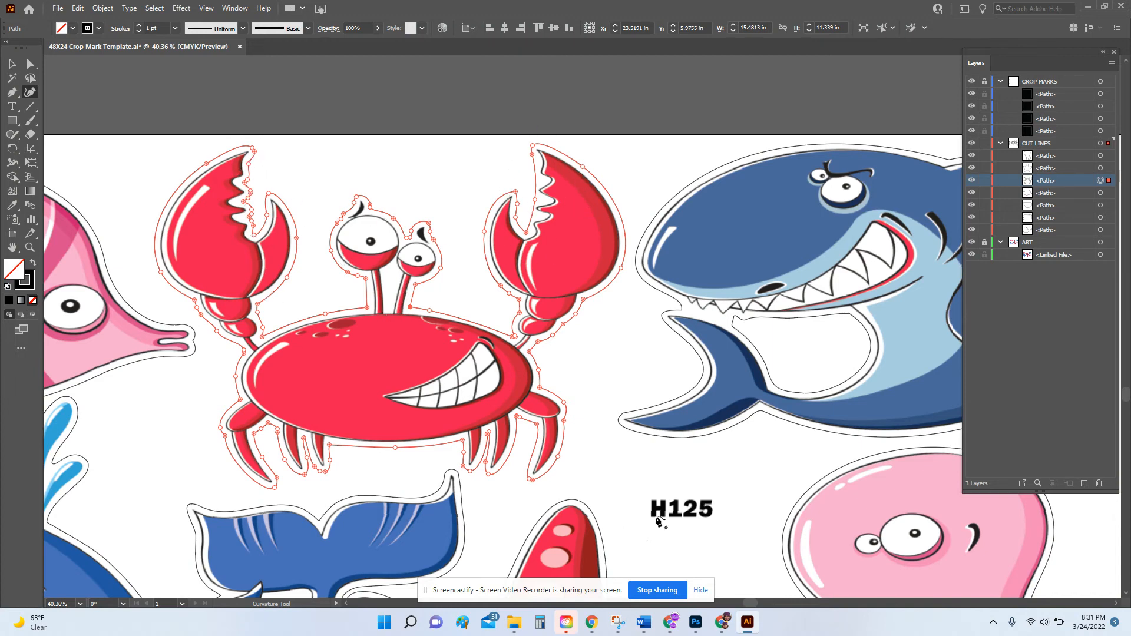
pyautogui.scroll(-2, 749, 448)
pyautogui.scroll(-4, 748, 448)
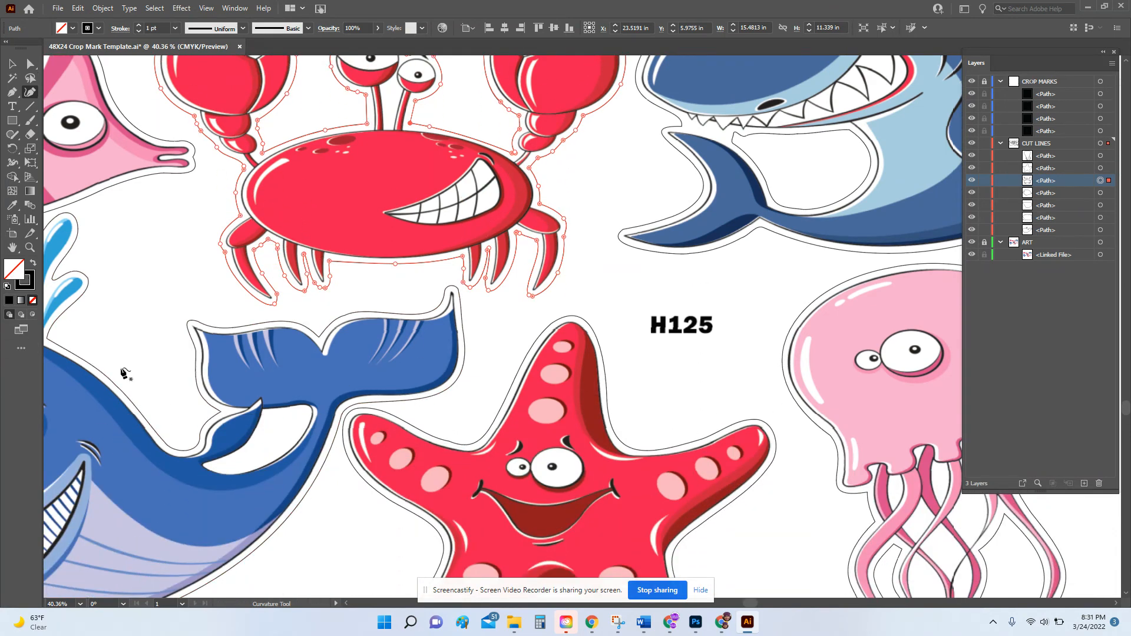
pyautogui.scroll(-2, 123, 374)
pyautogui.click(194, 393)
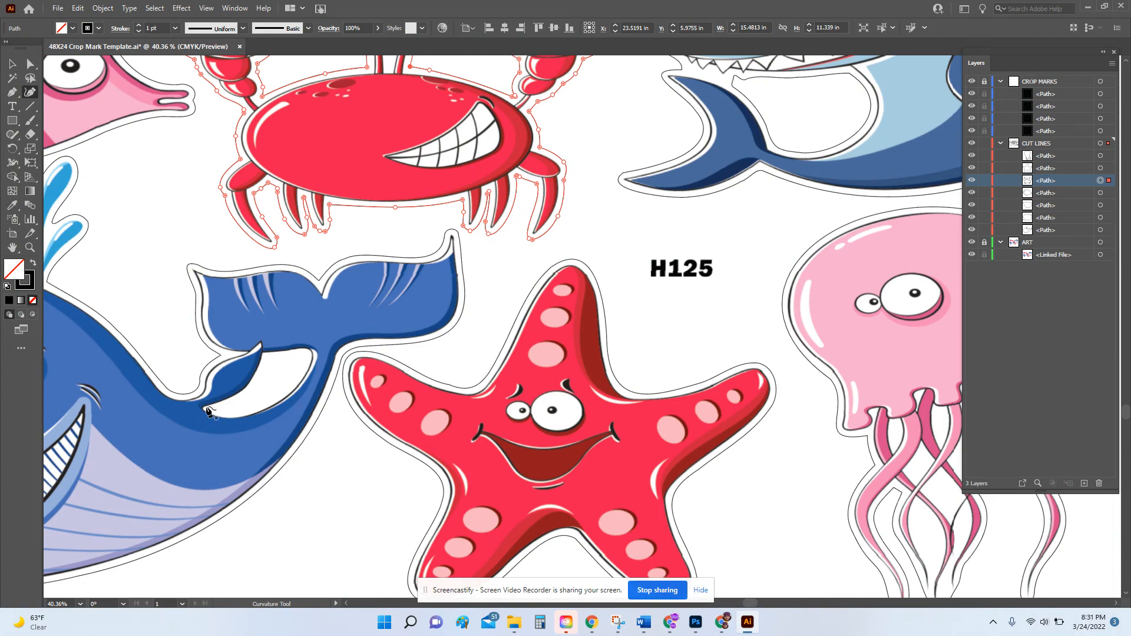
pyautogui.click(30, 247)
pyautogui.moveTo(577, 269); pyautogui.dragTo(504, 265)
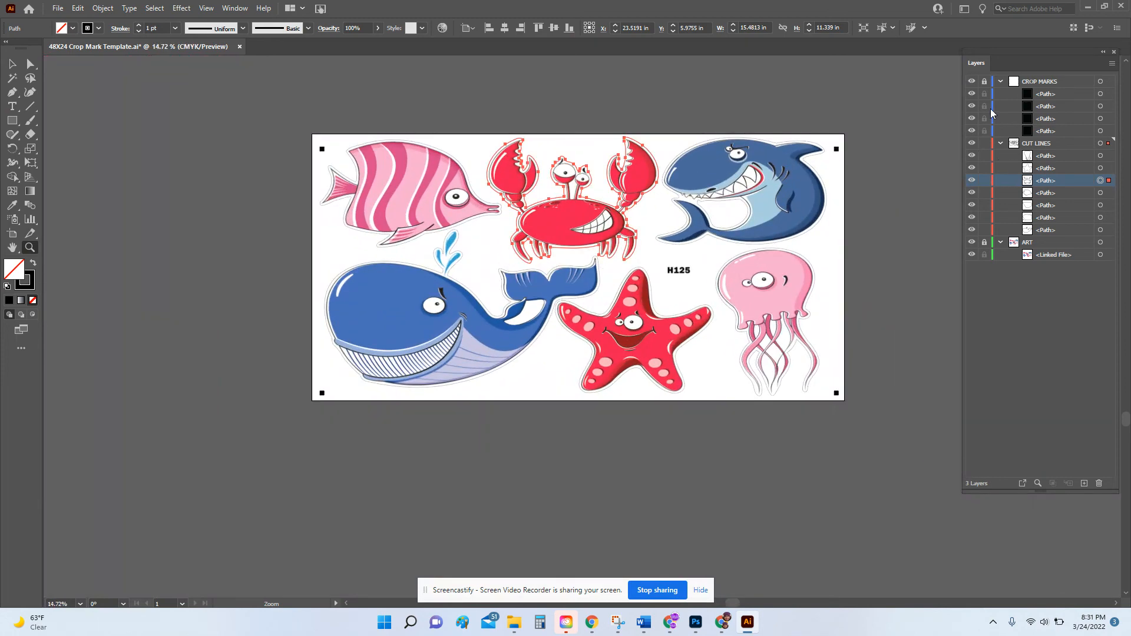
# Save the document as Illustrator file "H125 Sea Creatures" in the H125 Sea Creatures folder inside House of Yard Cards.
pyautogui.click(58, 8)
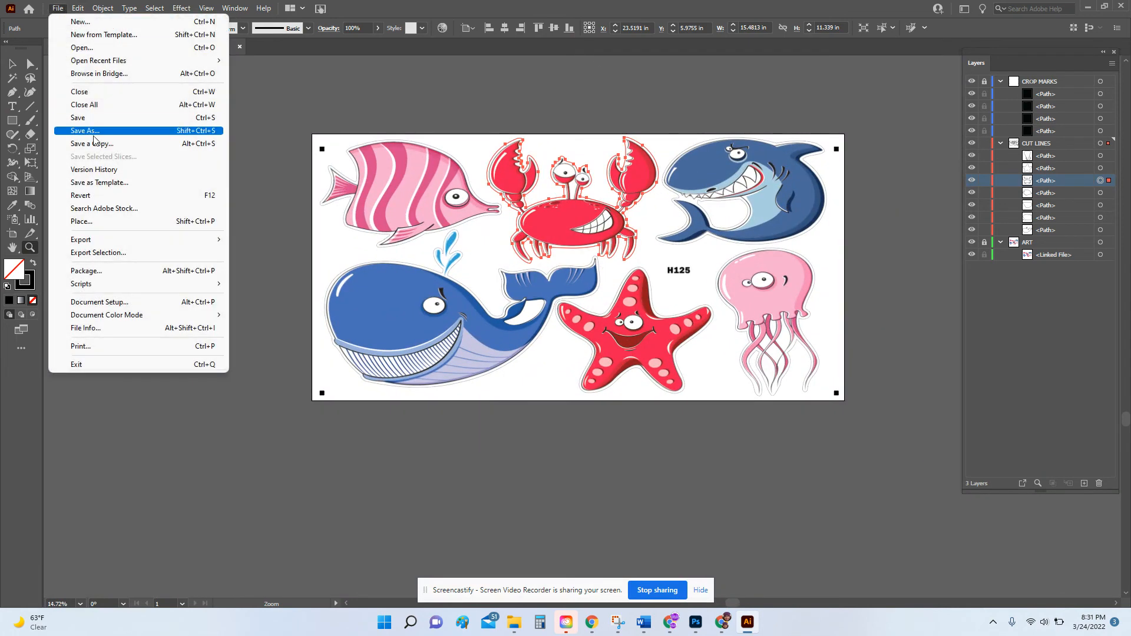
pyautogui.click(115, 128)
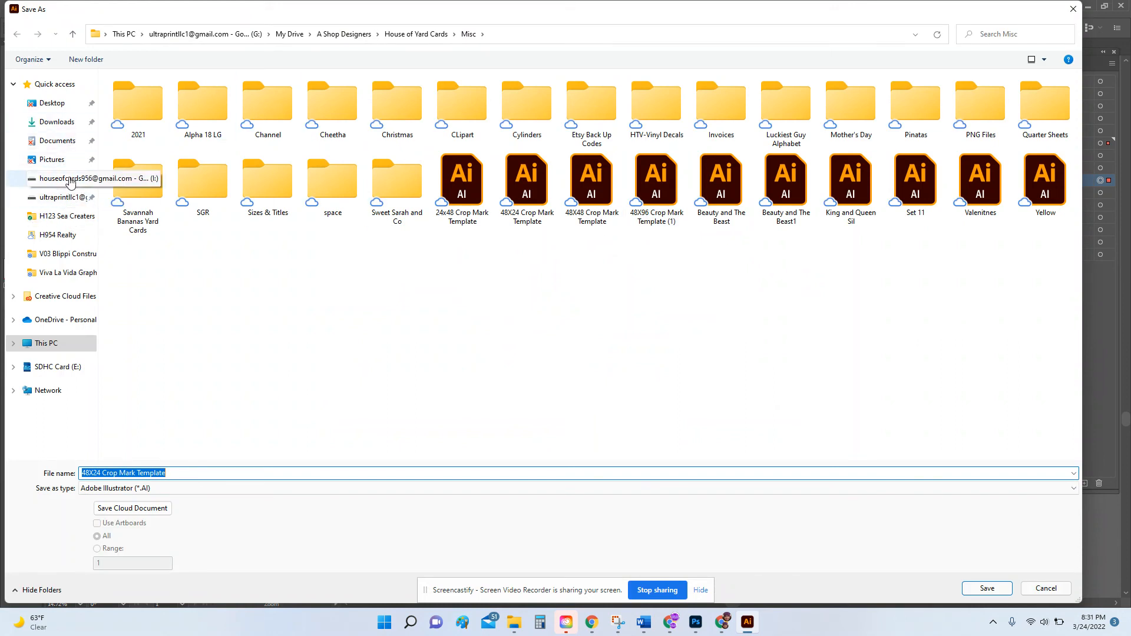
pyautogui.click(72, 178)
pyautogui.doubleClick(152, 114)
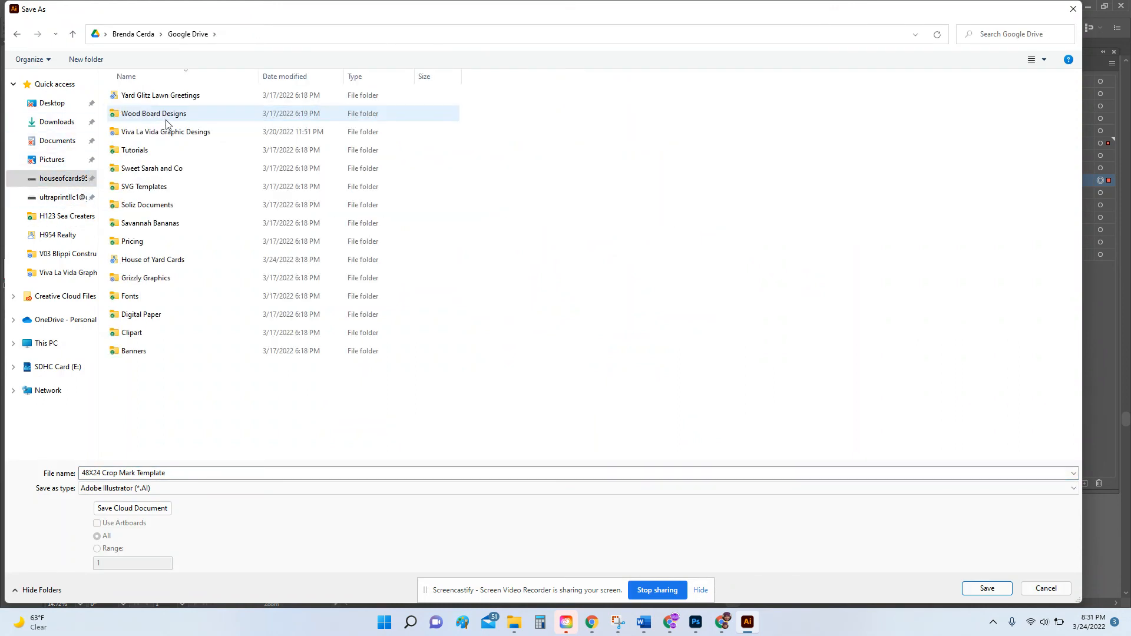
pyautogui.doubleClick(166, 260)
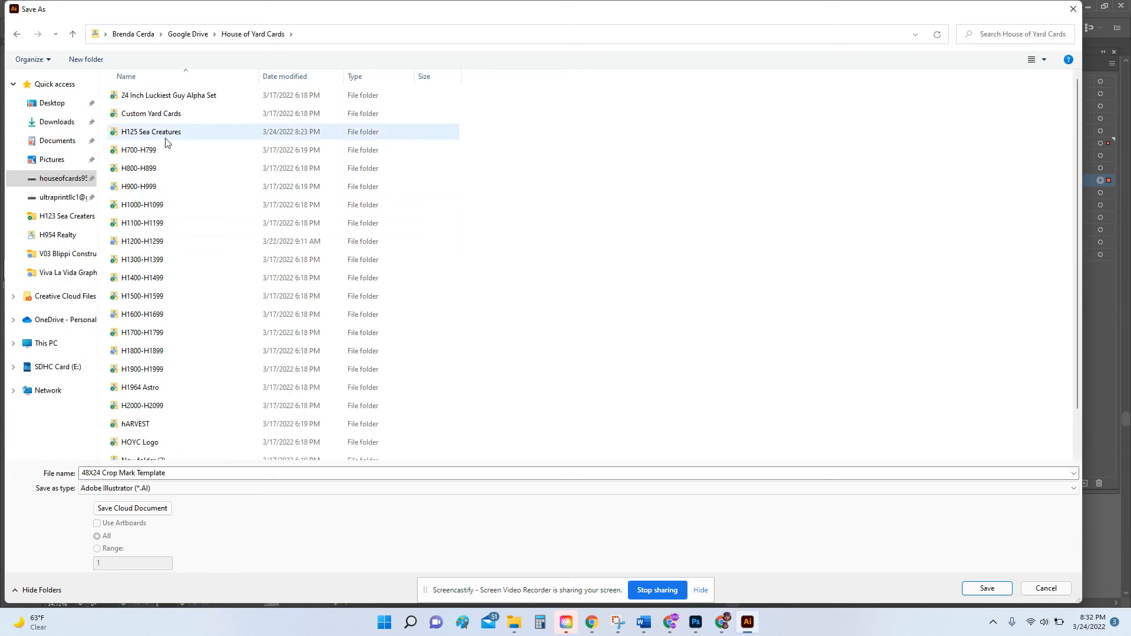
pyautogui.doubleClick(166, 133)
pyautogui.click(189, 469)
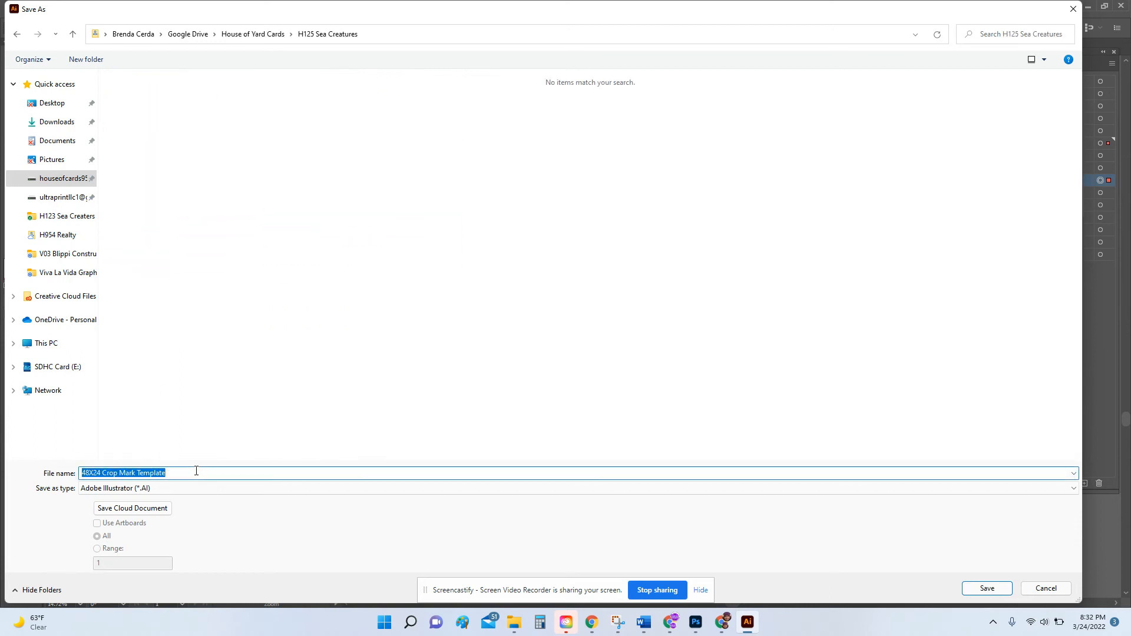
pyautogui.write('H125 Sea Creatures')
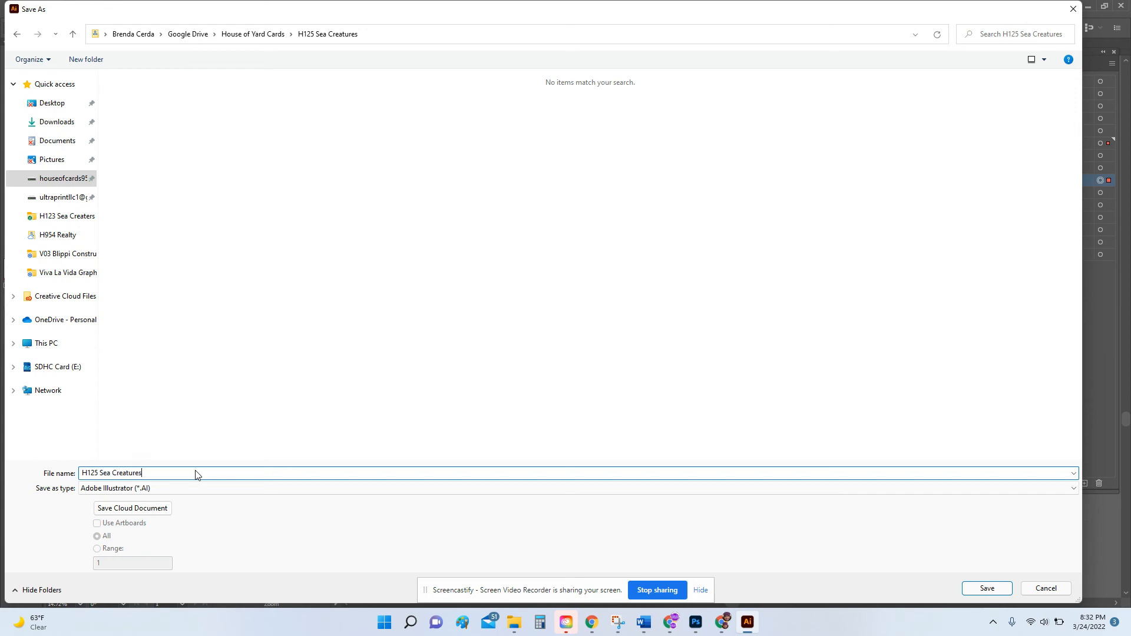
pyautogui.press('Return')
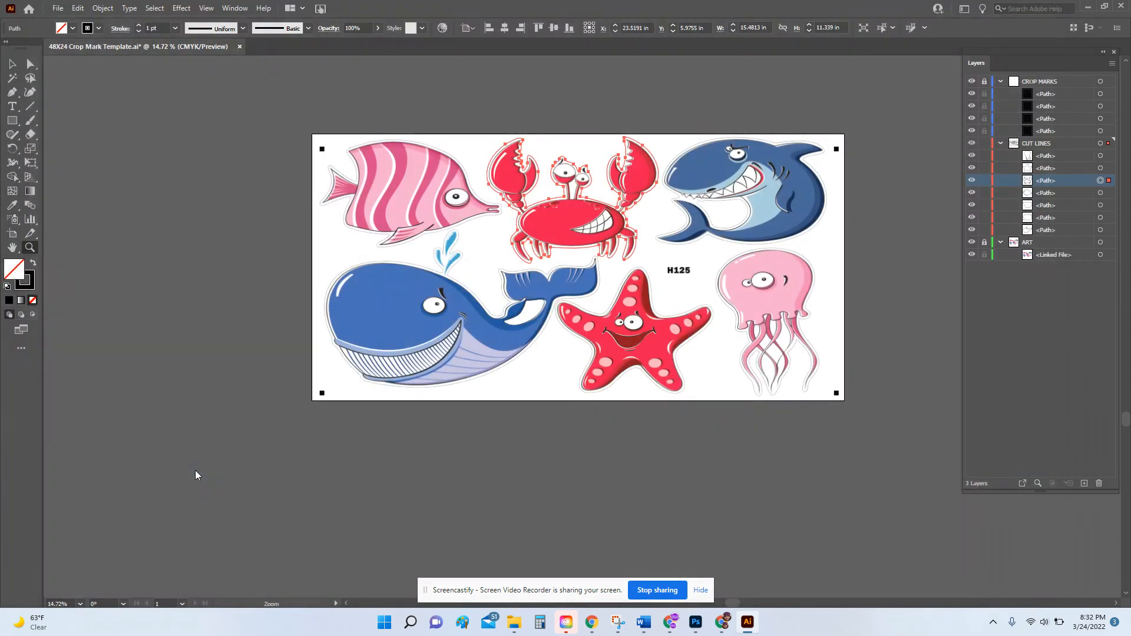
pyautogui.click(630, 479)
# Hide the CUT LINES layer and export the sheet as JPEG "H125 Sea Creatures" in CMYK, Maximum quality 10, at 150 ppi.
pyautogui.click(972, 143)
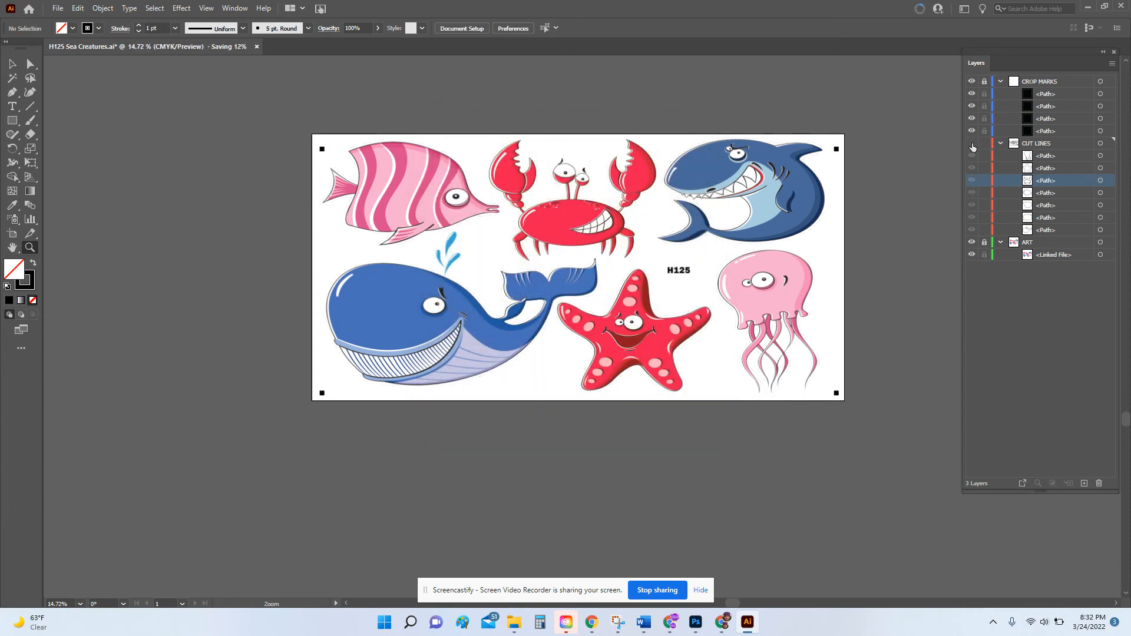
pyautogui.click(57, 8)
pyautogui.moveTo(112, 241)
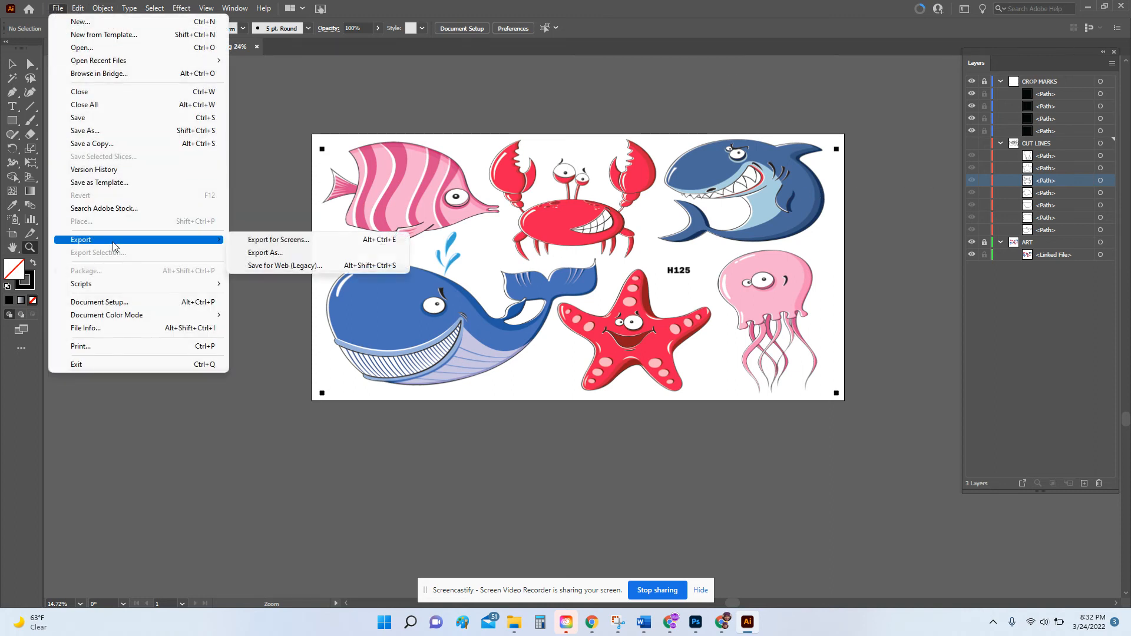
pyautogui.click(289, 253)
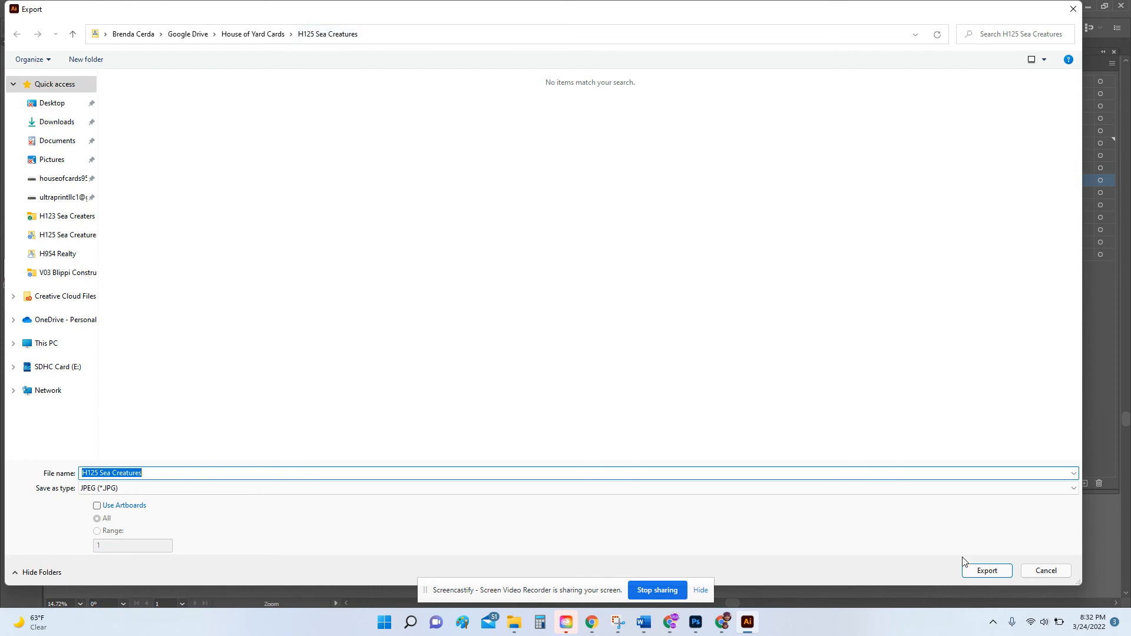
pyautogui.click(978, 570)
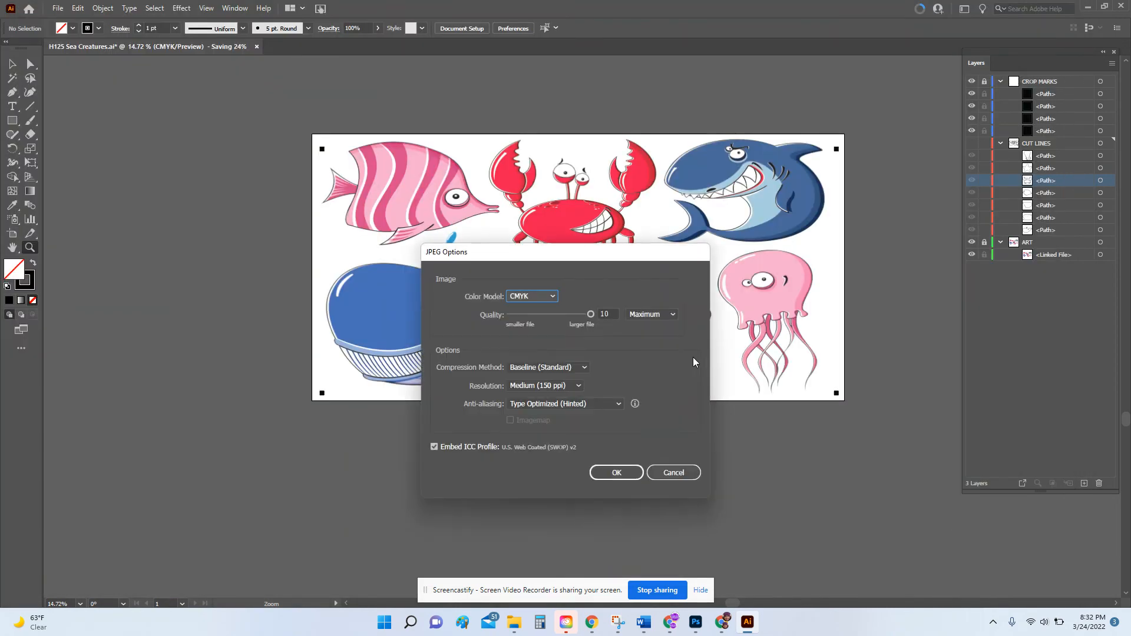
pyautogui.click(616, 473)
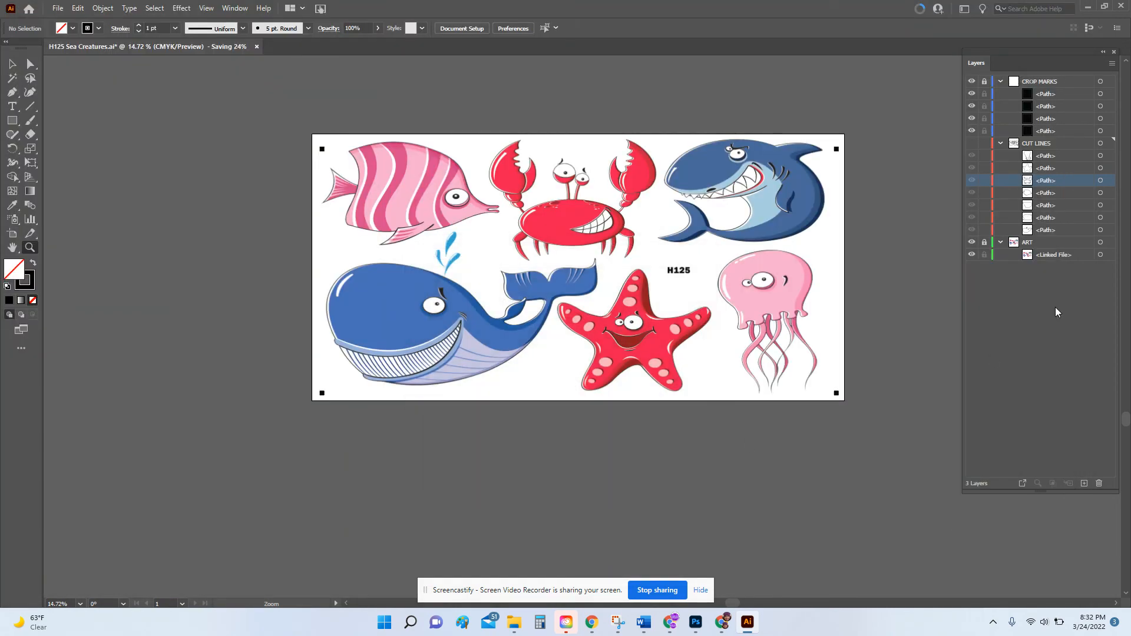
# Show the CUT LINES layer, unlock the ART layer, and toggle the art's visibility to check the cut lines alone.
pyautogui.click(972, 144)
pyautogui.click(984, 244)
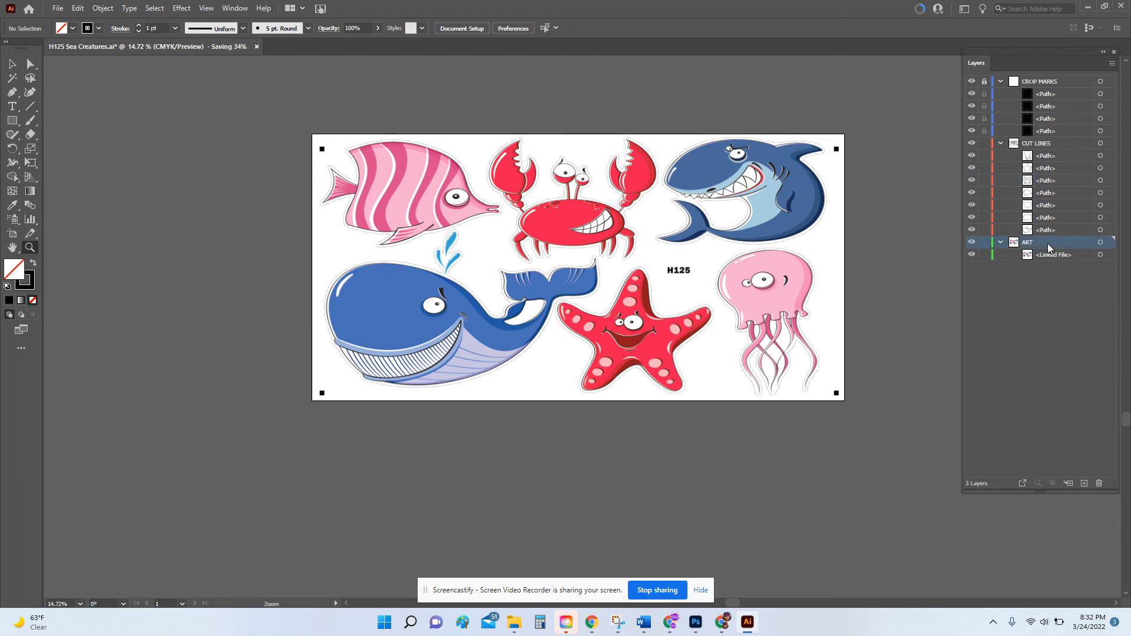
pyautogui.click(1101, 243)
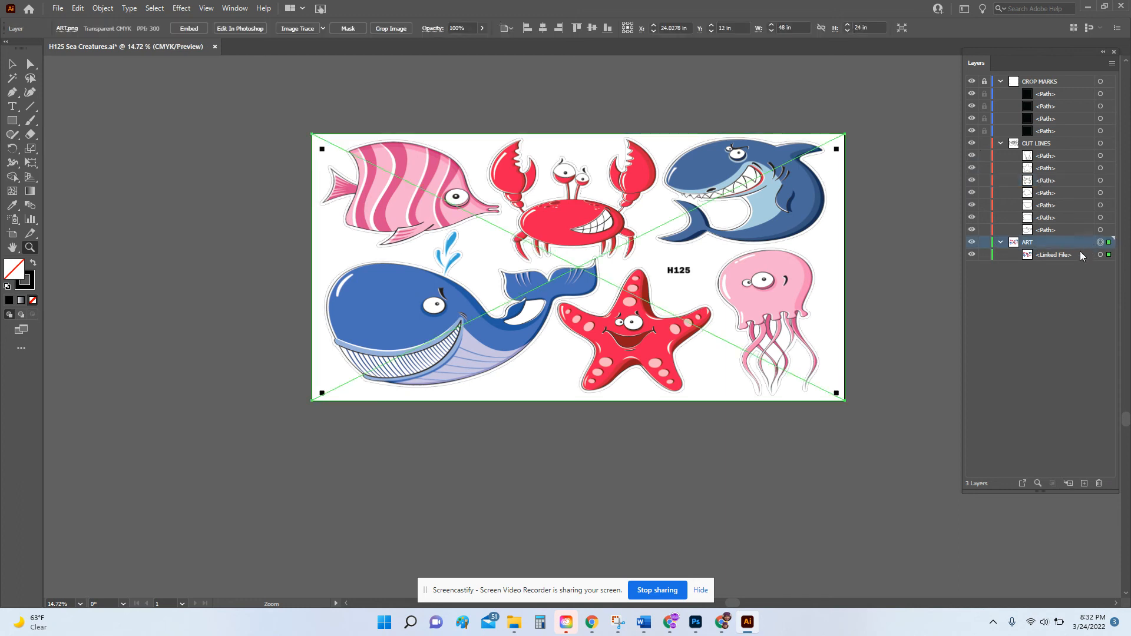
pyautogui.click(972, 243)
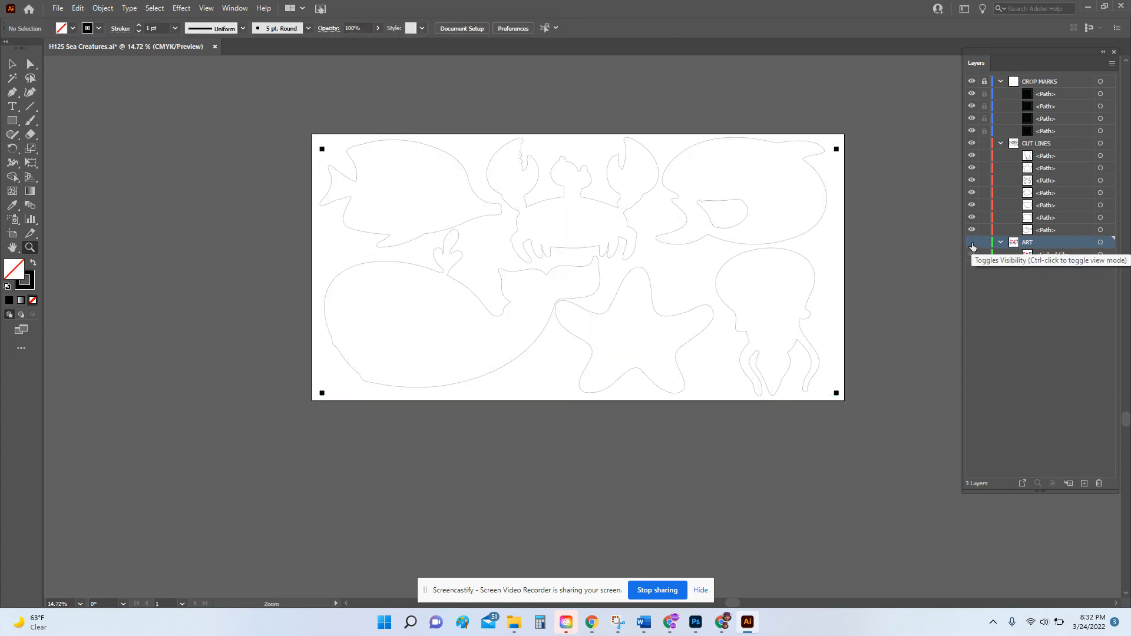
pyautogui.click(972, 243)
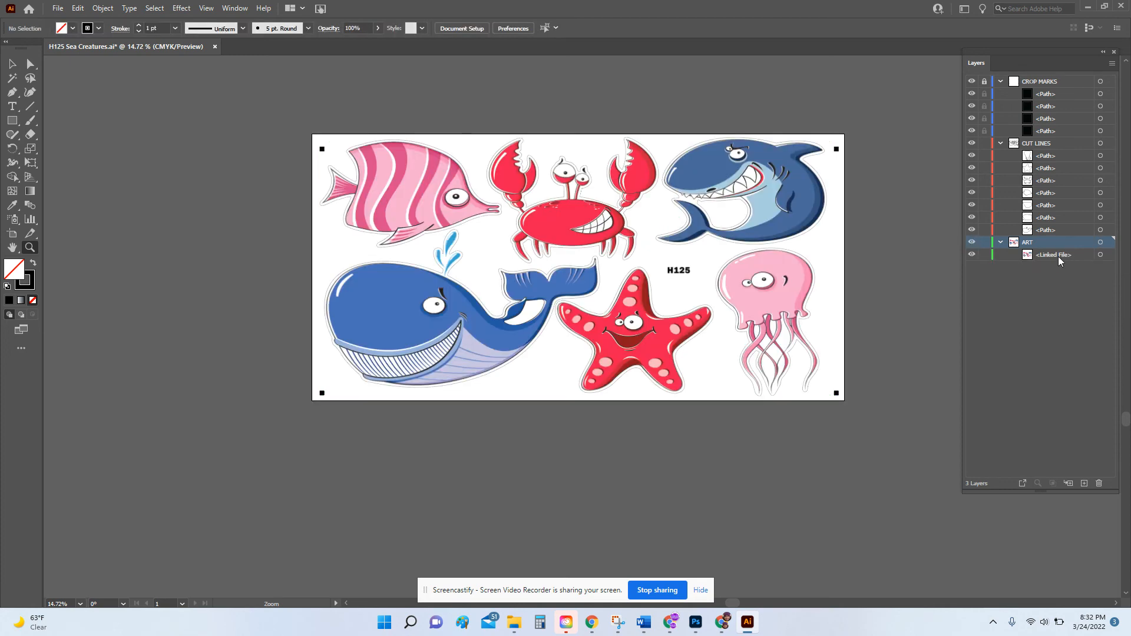
pyautogui.click(1058, 257)
pyautogui.click(1100, 254)
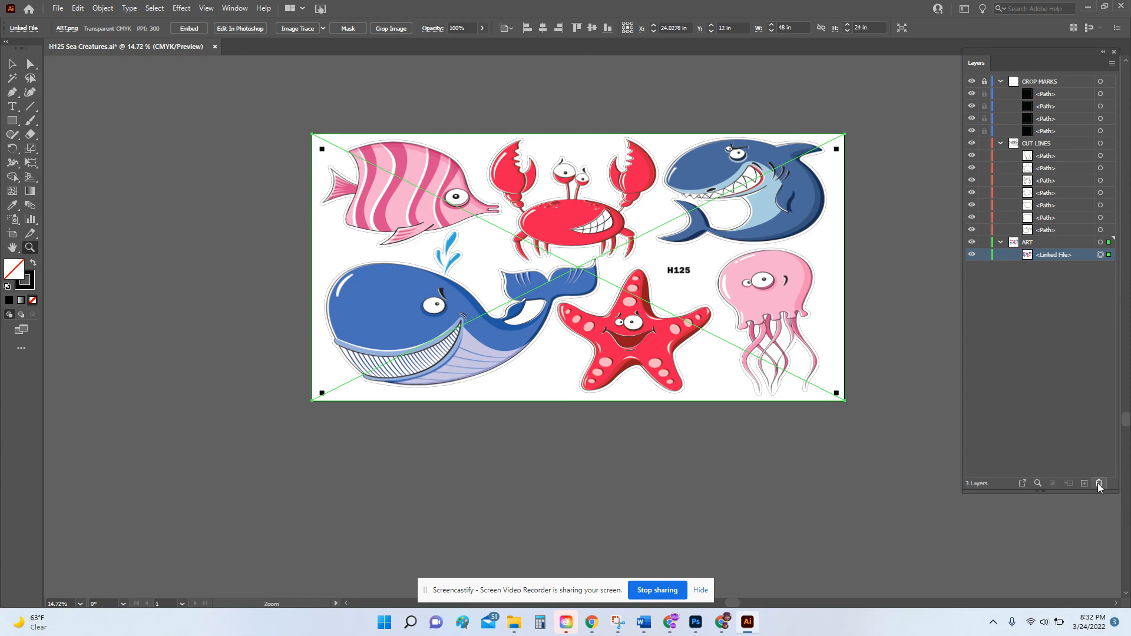
pyautogui.click(1099, 483)
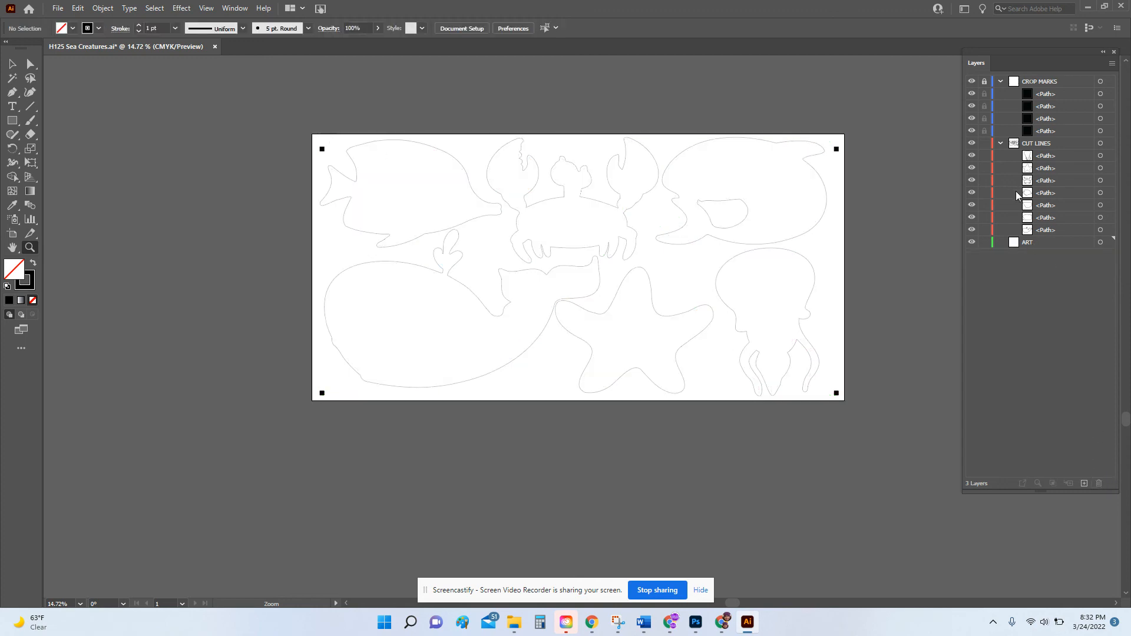
pyautogui.hotkey('ctrl', 'z')
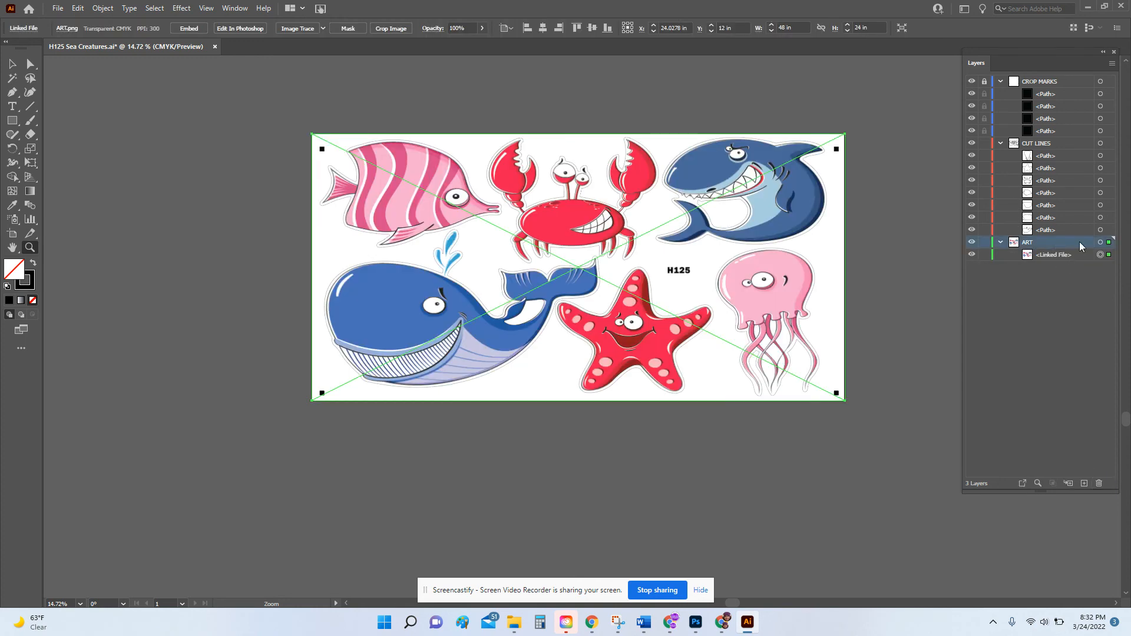
# Delete the ART layer together with its linked image and collapse the CUT LINES and CROP MARKS layers.
pyautogui.click(1101, 243)
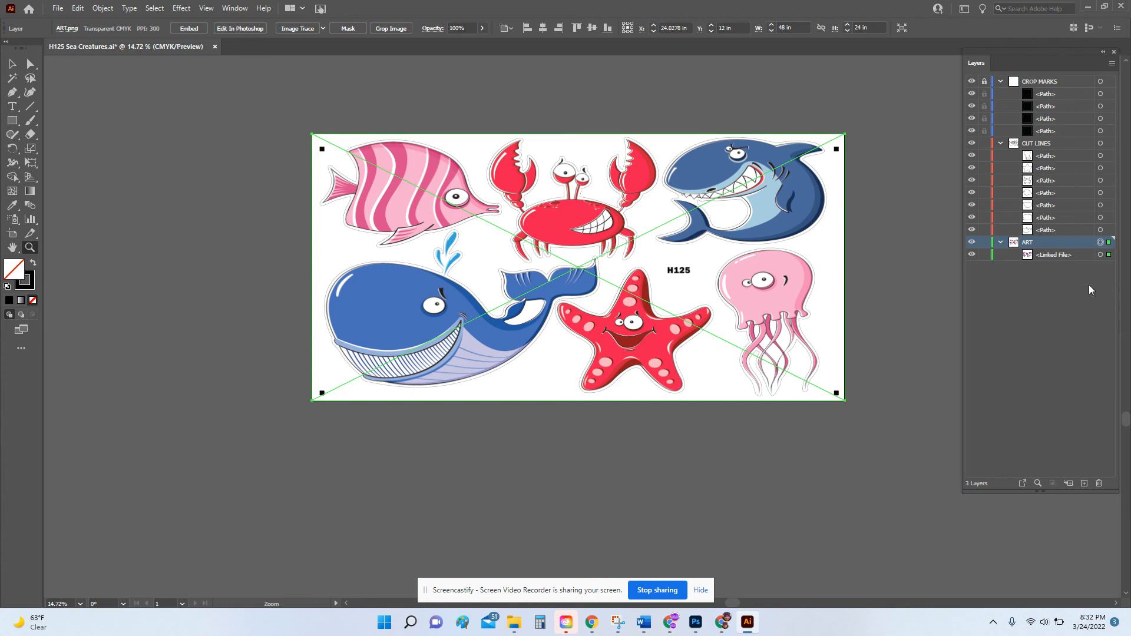
pyautogui.click(1099, 484)
pyautogui.click(610, 324)
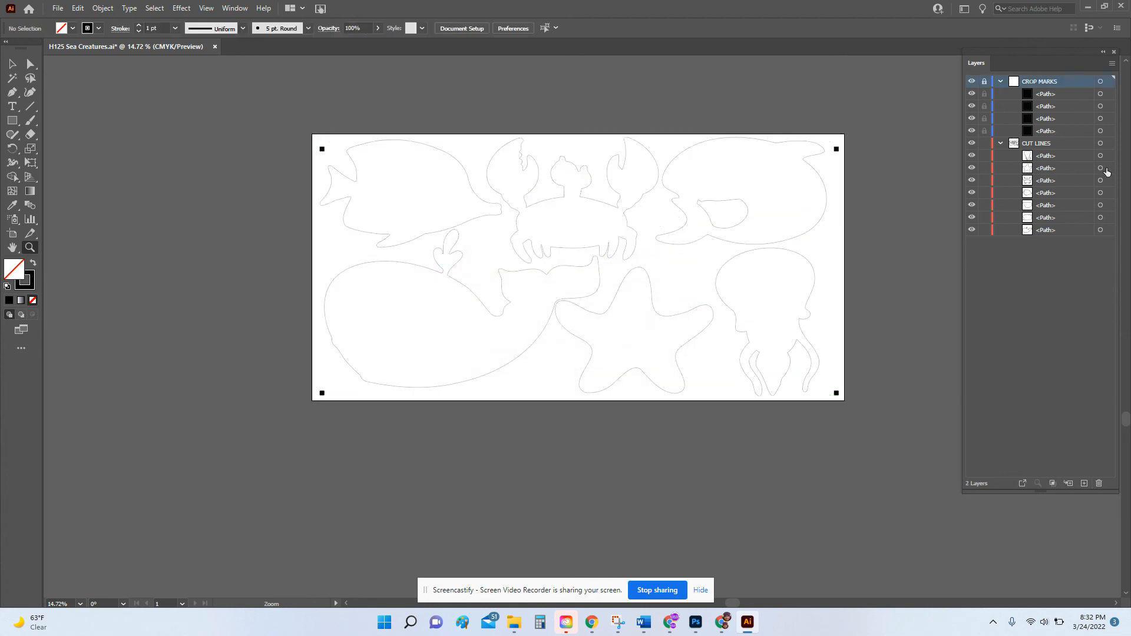
pyautogui.click(1002, 143)
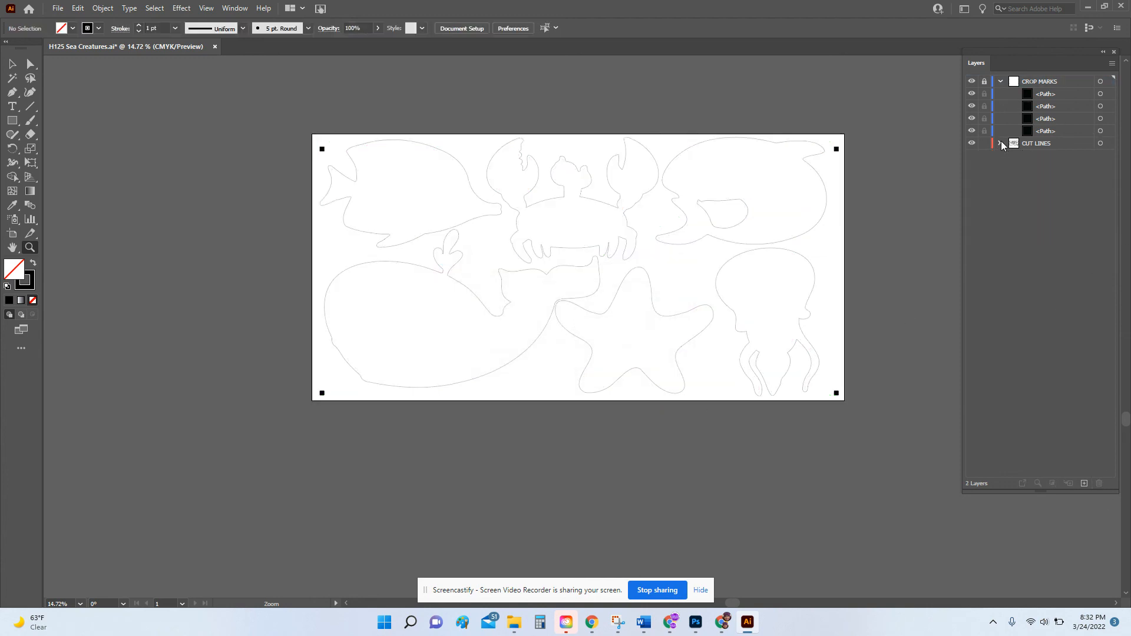
pyautogui.click(1000, 81)
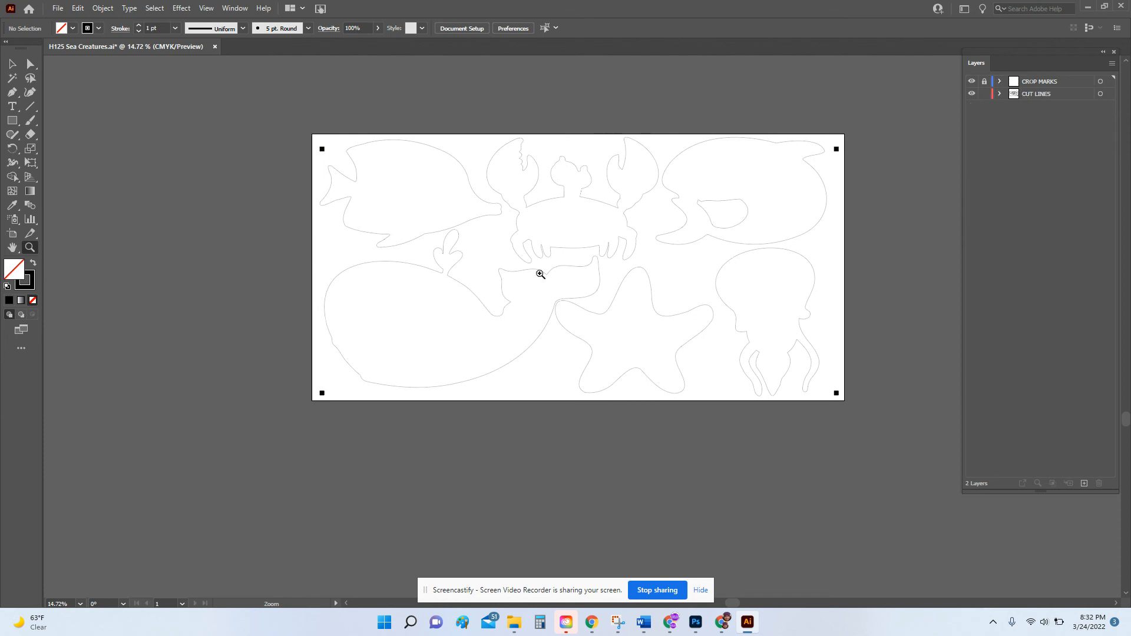
# Save the cut lines and crop marks as SVG file "H125 Sea Creatures" in the H125 Sea Creatures folder and close the document.
pyautogui.click(58, 9)
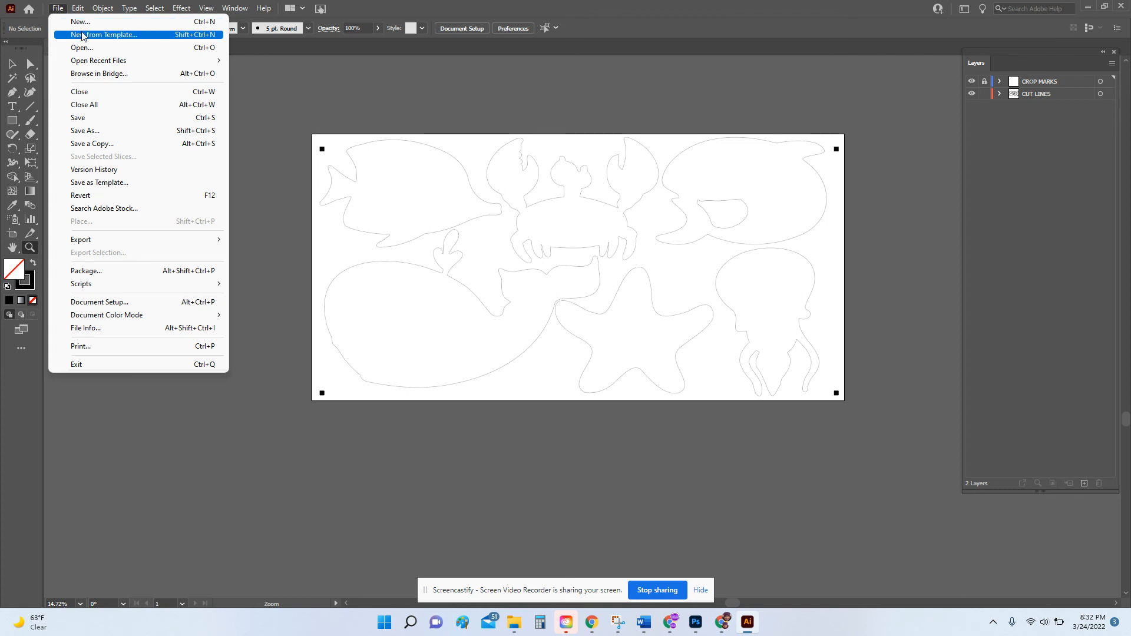
pyautogui.click(108, 131)
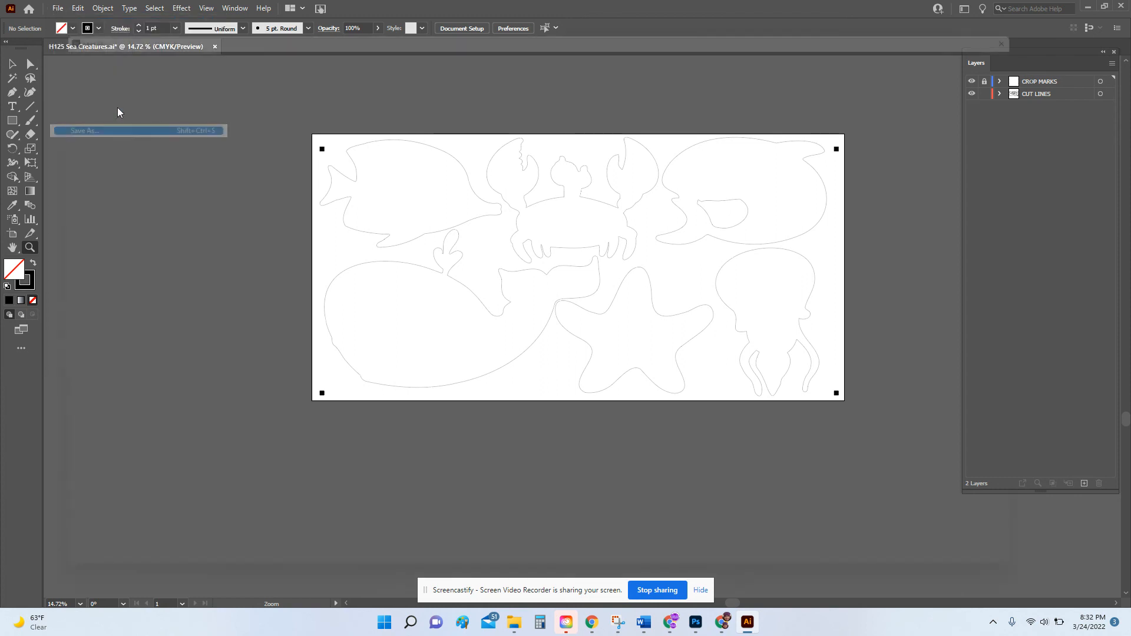
pyautogui.click(150, 488)
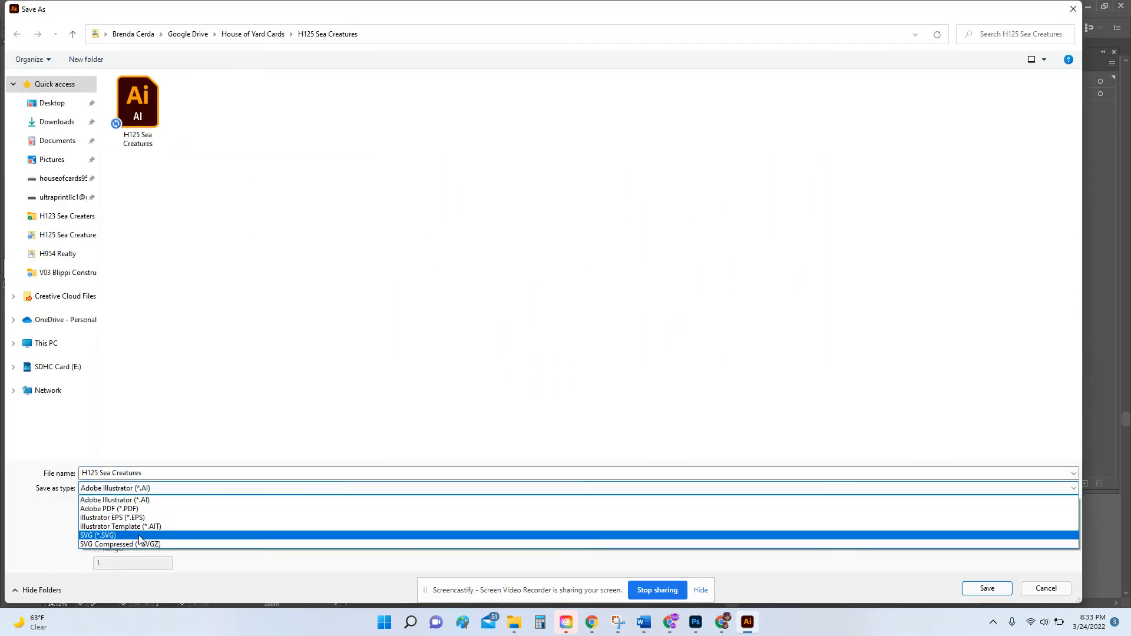
pyautogui.click(149, 535)
pyautogui.click(987, 588)
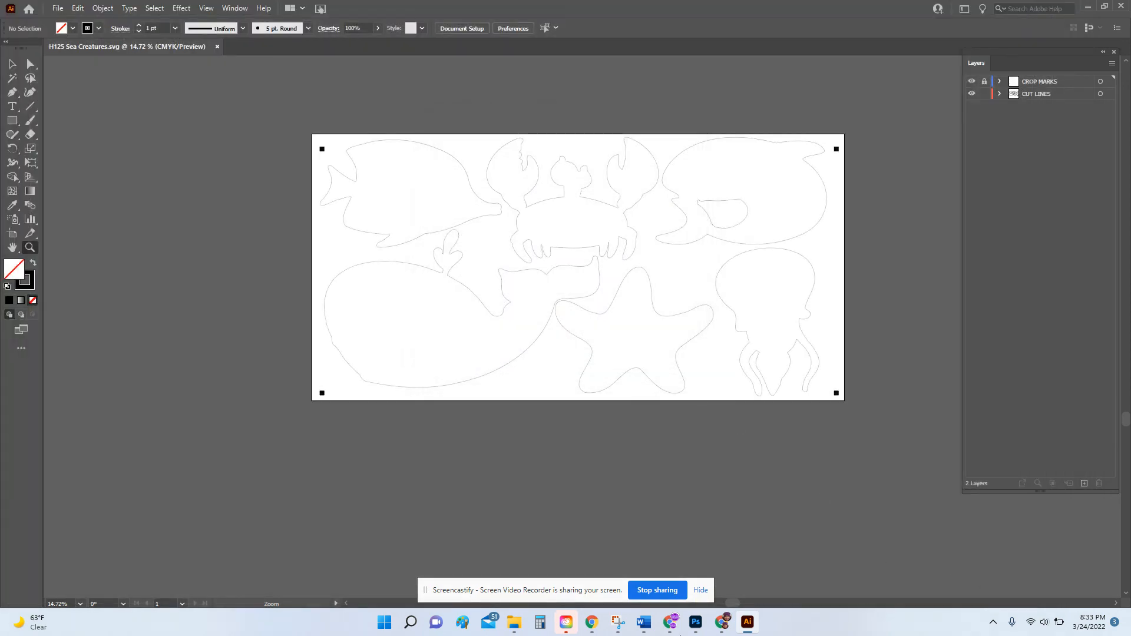
pyautogui.click(216, 48)
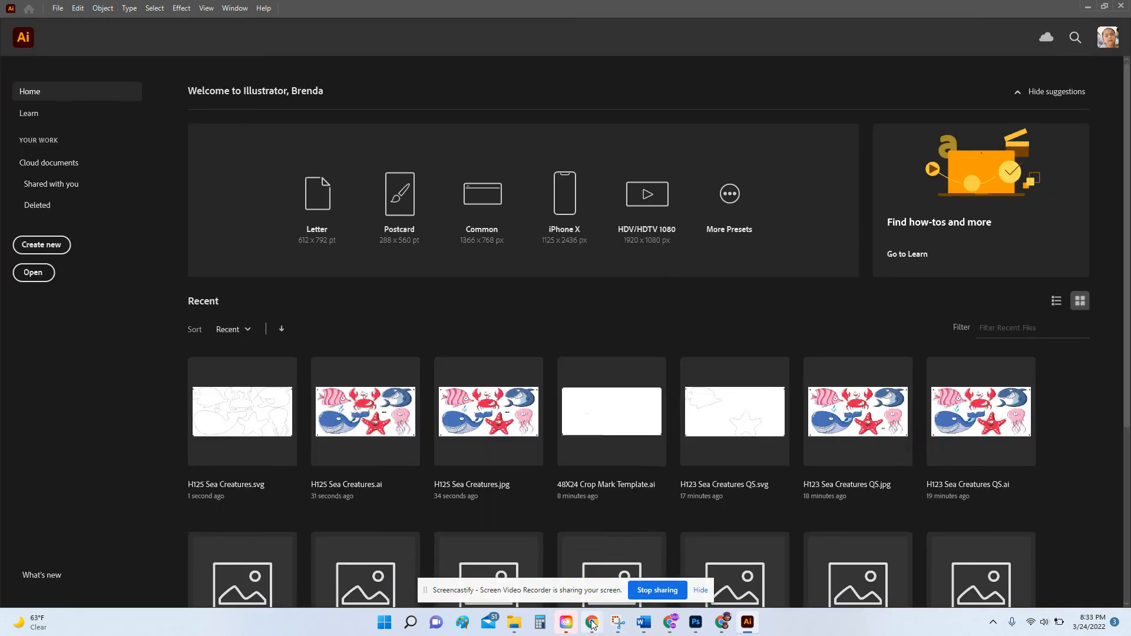
# Switch to File Explorer and check the exported JPEG and SVG in the H125 Sea Creatures folder inside House of Yard Cards.
pyautogui.click(514, 622)
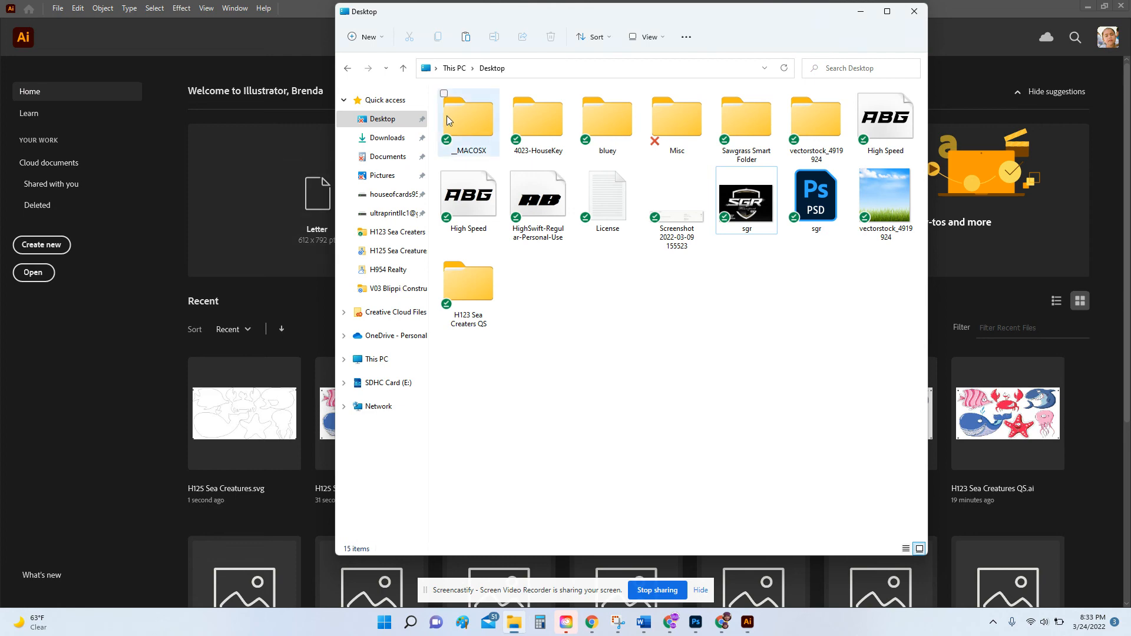
pyautogui.click(383, 194)
pyautogui.click(464, 130)
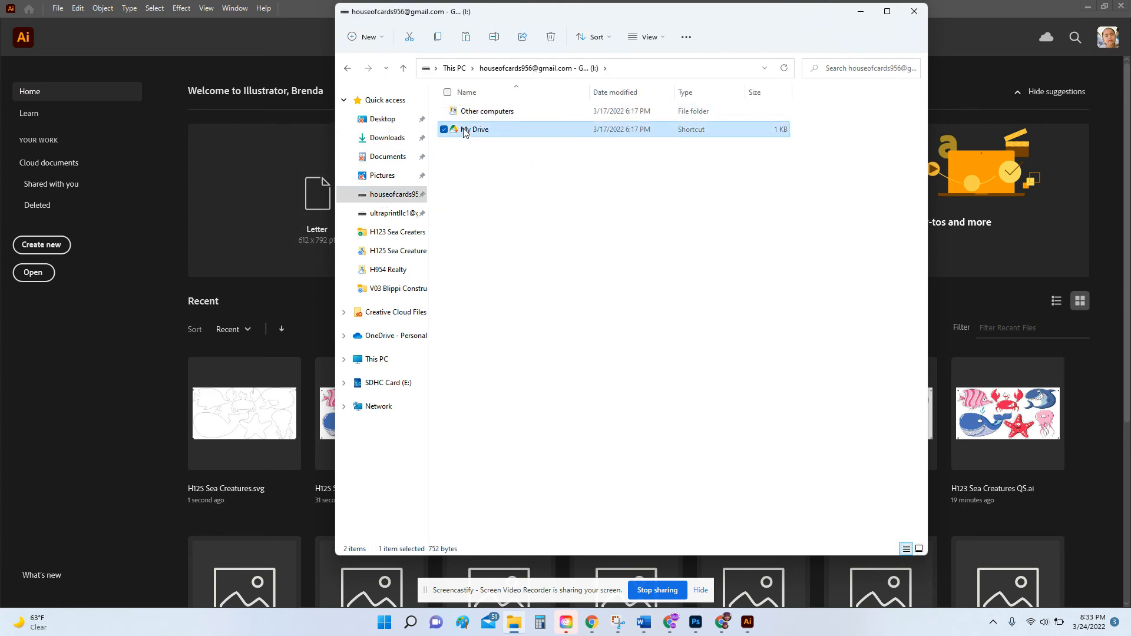
pyautogui.doubleClick(464, 130)
pyautogui.doubleClick(493, 203)
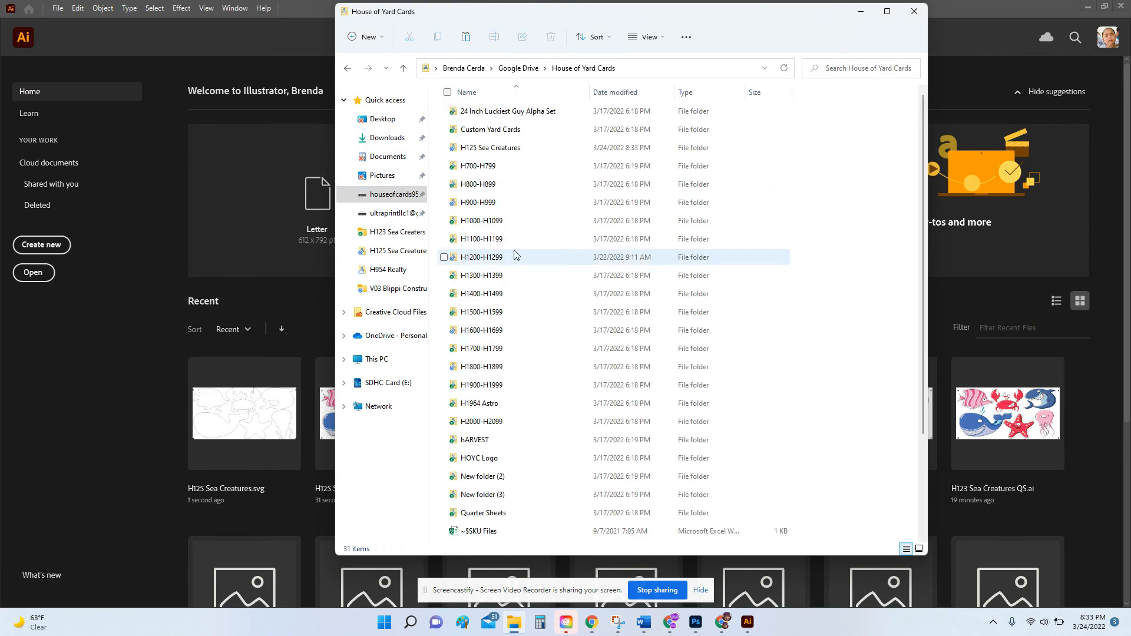
pyautogui.doubleClick(505, 147)
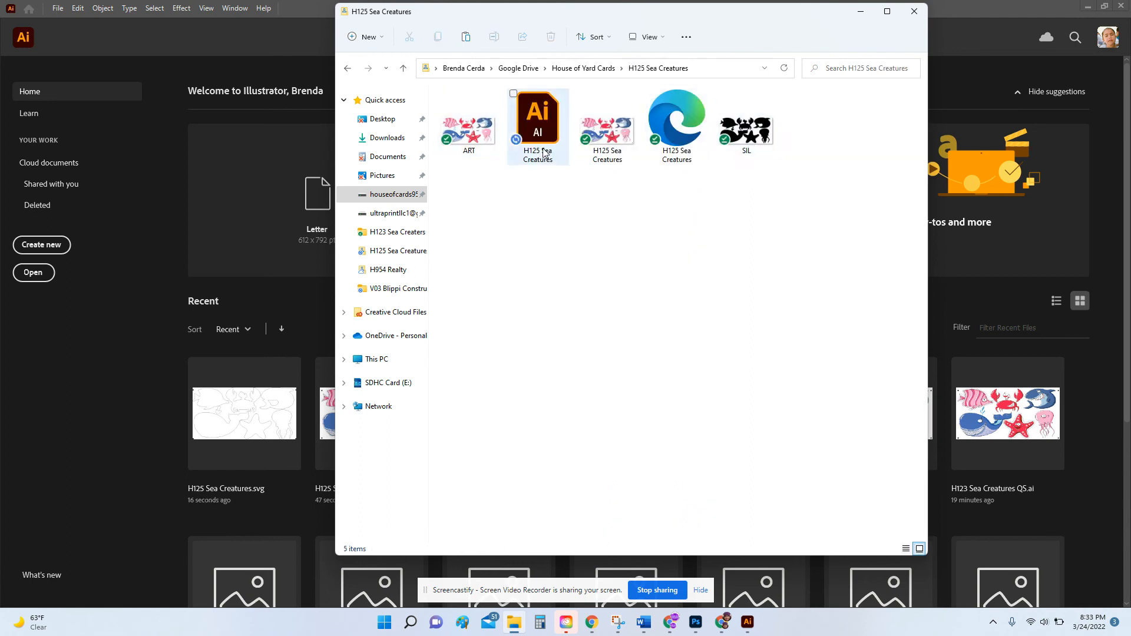
pyautogui.click(615, 156)
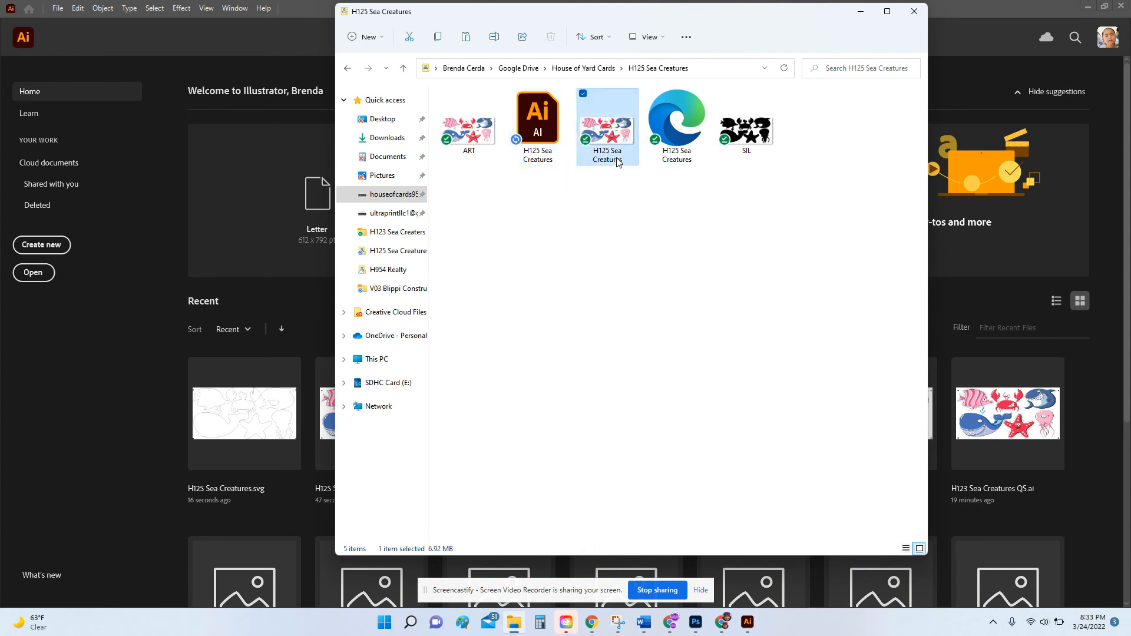
pyautogui.click(679, 131)
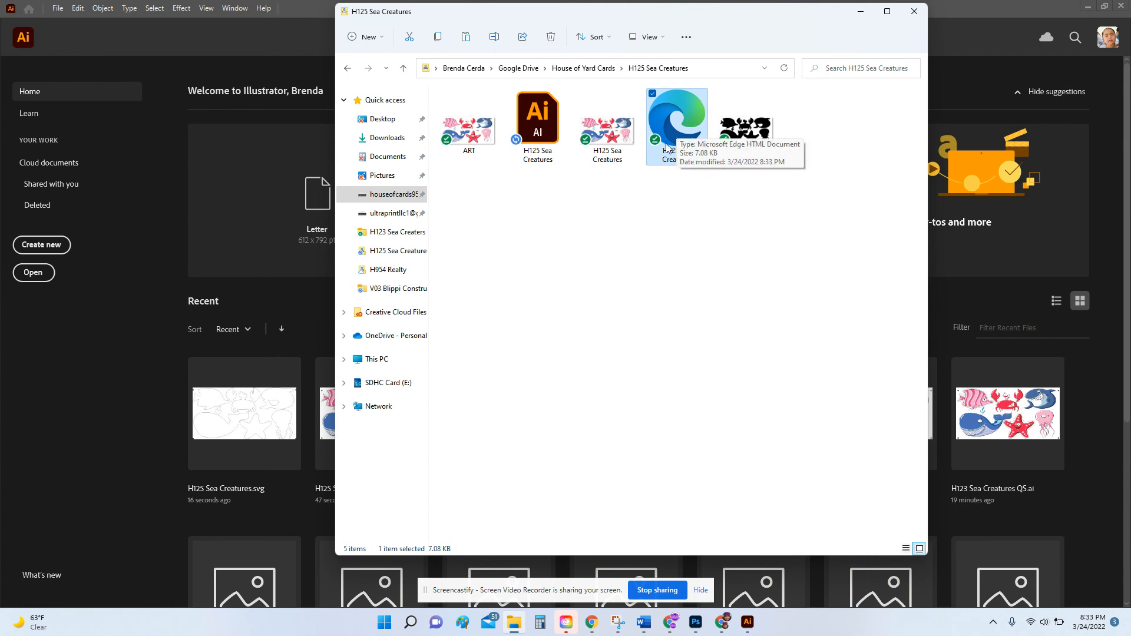
pyautogui.keyDown('ctrl'); pyautogui.click(594, 158); pyautogui.keyUp('ctrl')
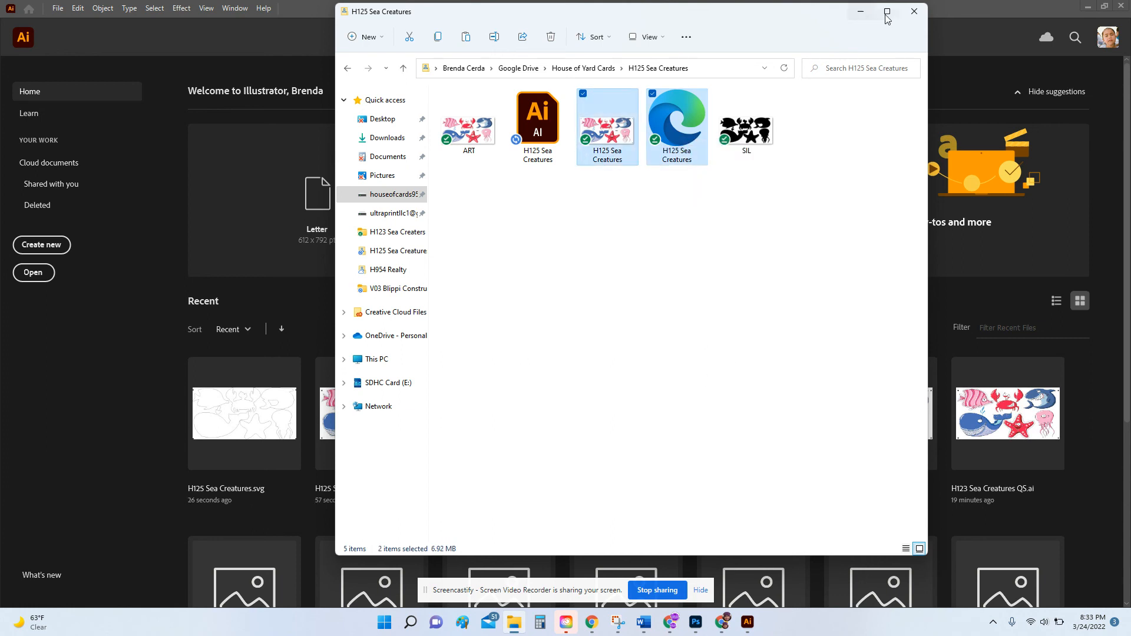
pyautogui.click(913, 12)
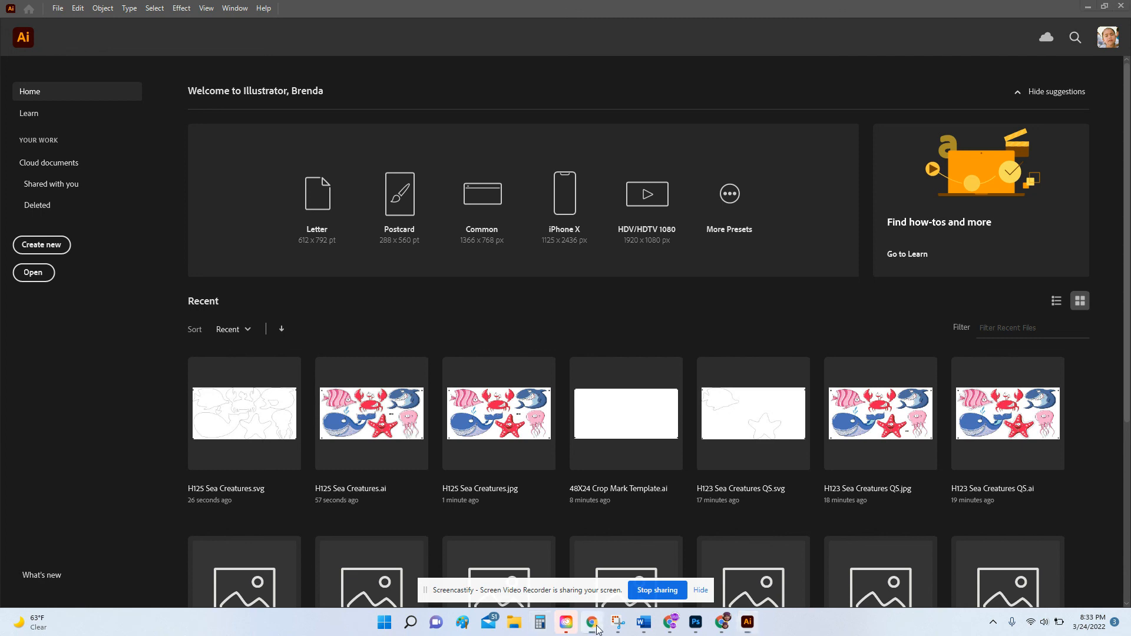
# Switch to Chrome, open Google in a new tab and change to the House of Cards business account.
pyautogui.click(724, 623)
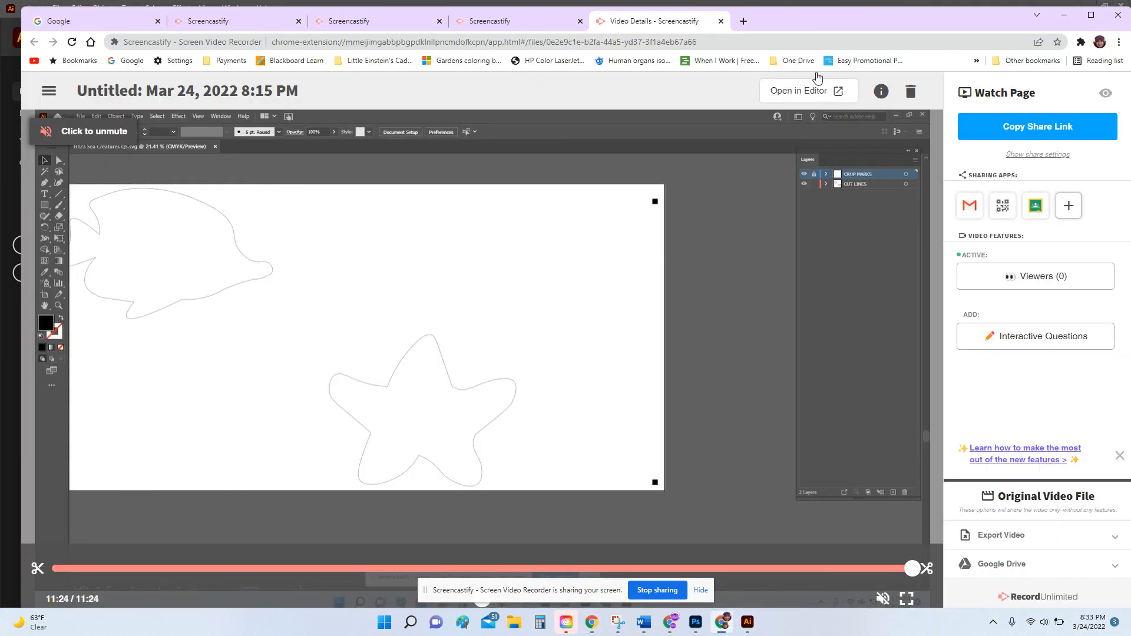
pyautogui.click(742, 22)
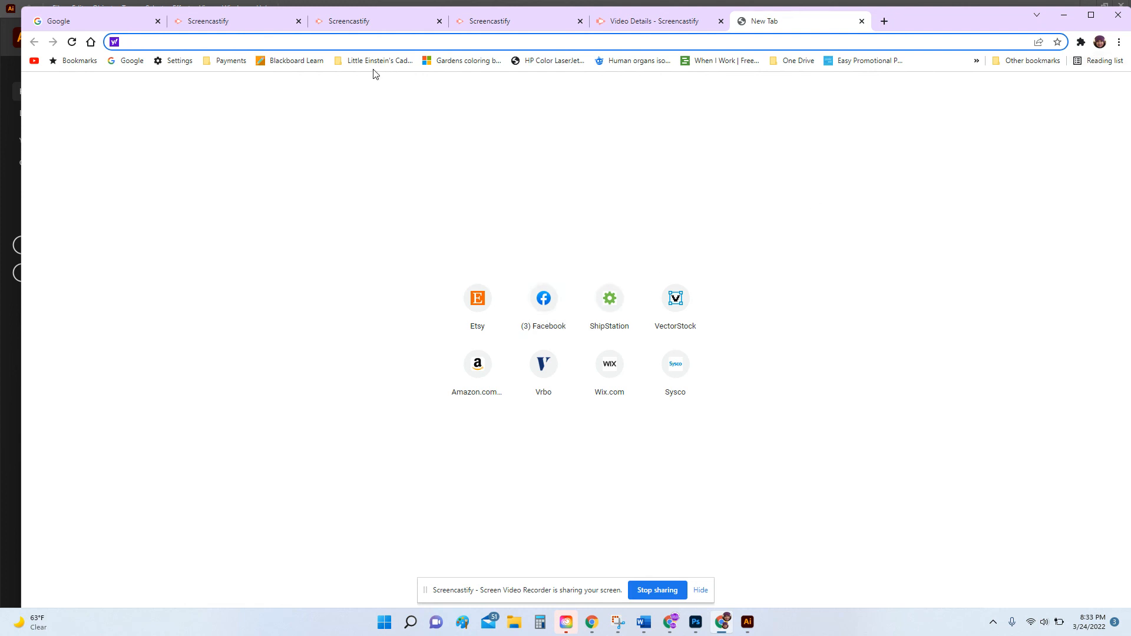
pyautogui.click(145, 62)
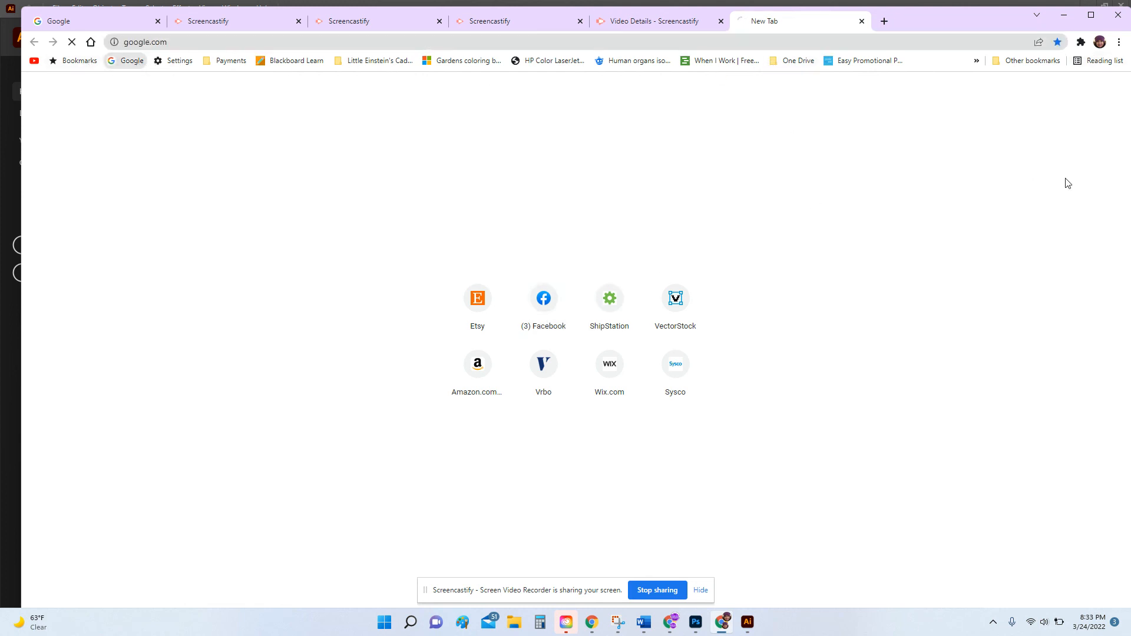
pyautogui.click(1015, 92)
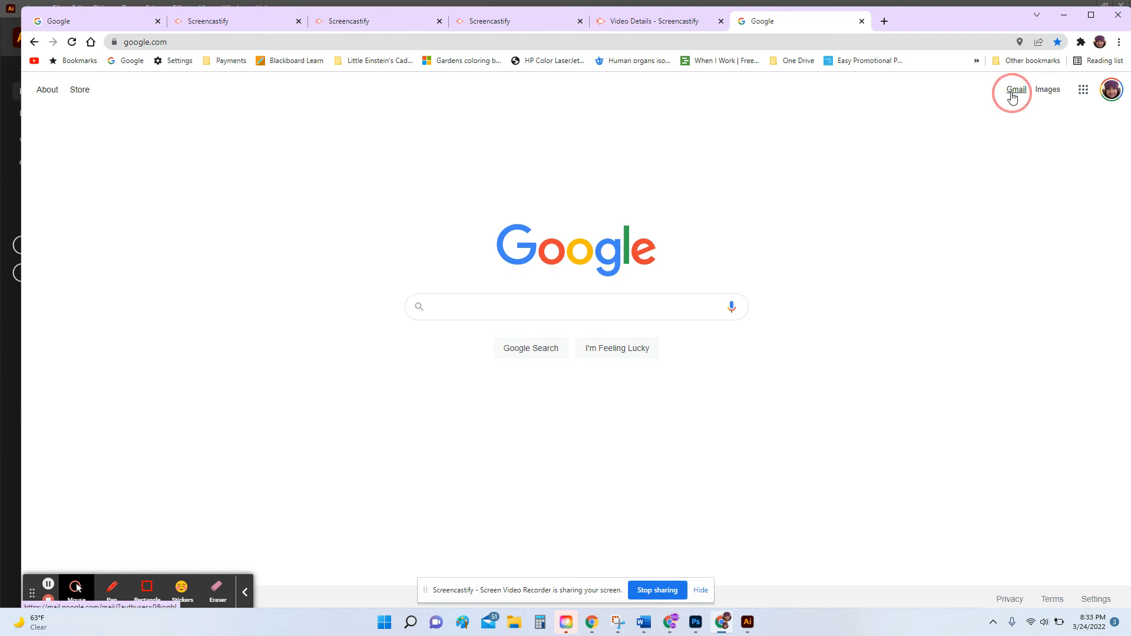
pyautogui.click(131, 60)
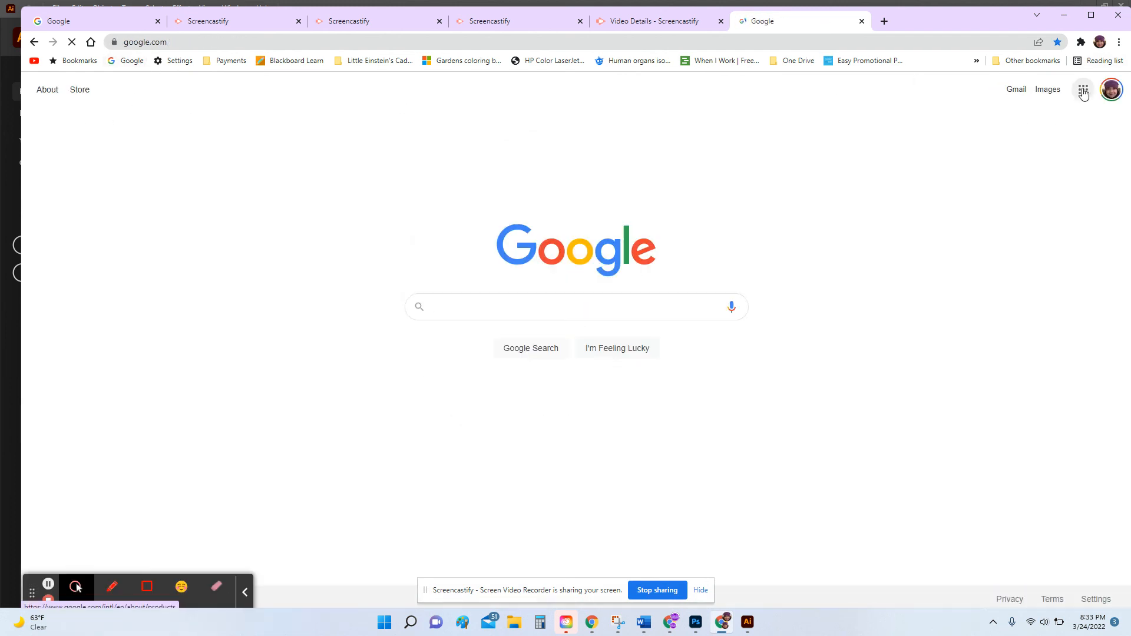
pyautogui.click(1083, 90)
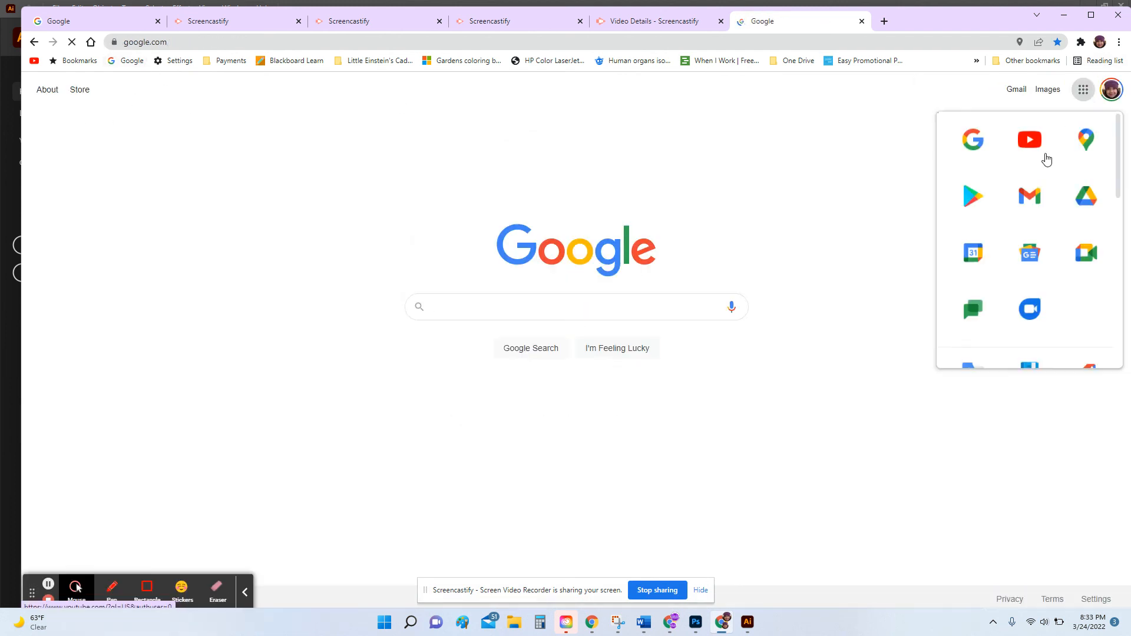
pyautogui.click(1112, 95)
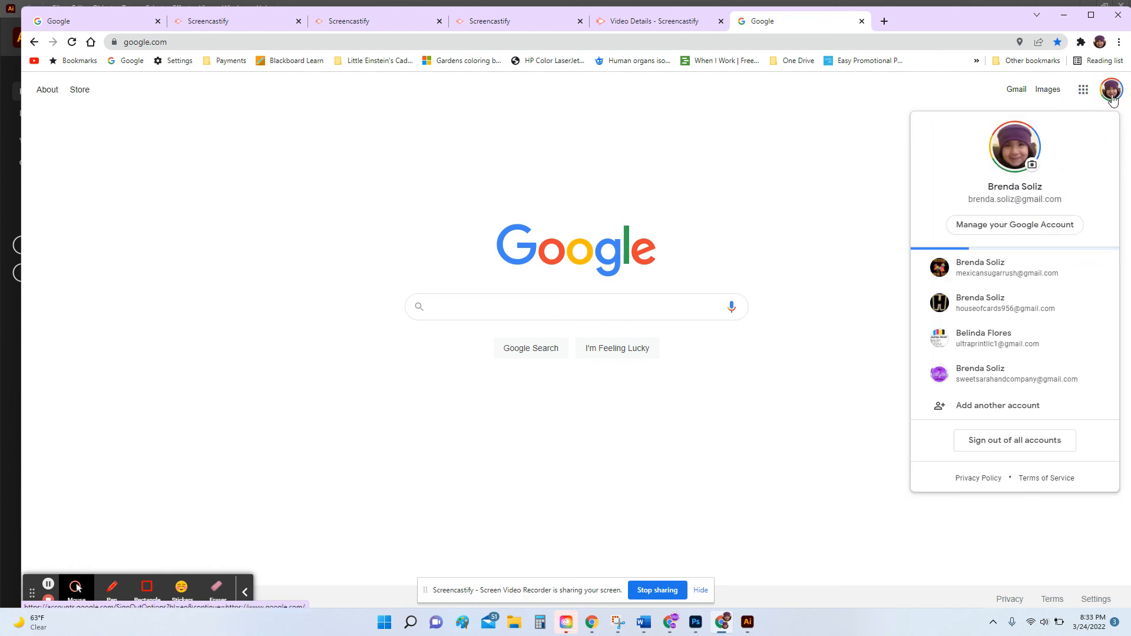
pyautogui.click(928, 306)
# Open Google Drive and go to the H600-H699 folder inside the shared House of Yard Cards folder.
pyautogui.click(1083, 89)
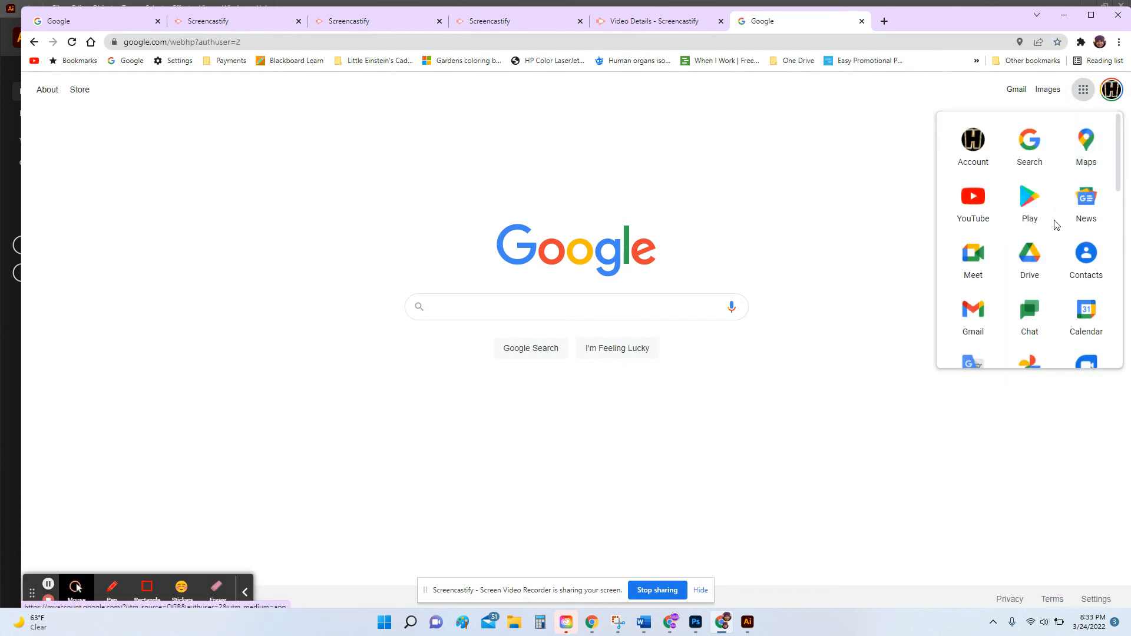
pyautogui.click(1037, 274)
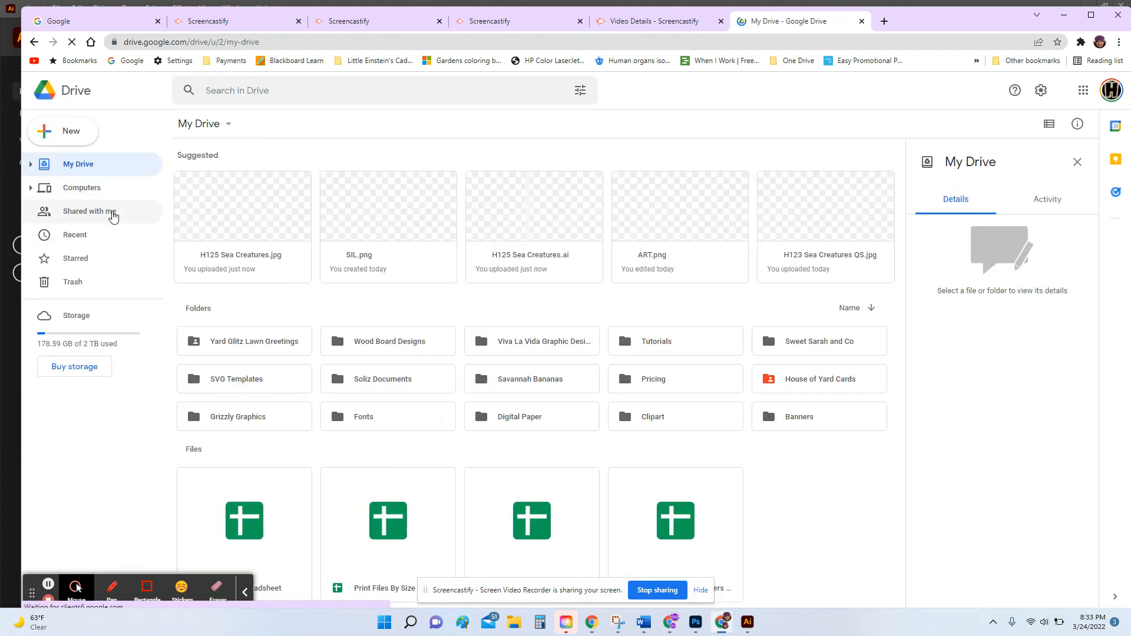
pyautogui.click(109, 211)
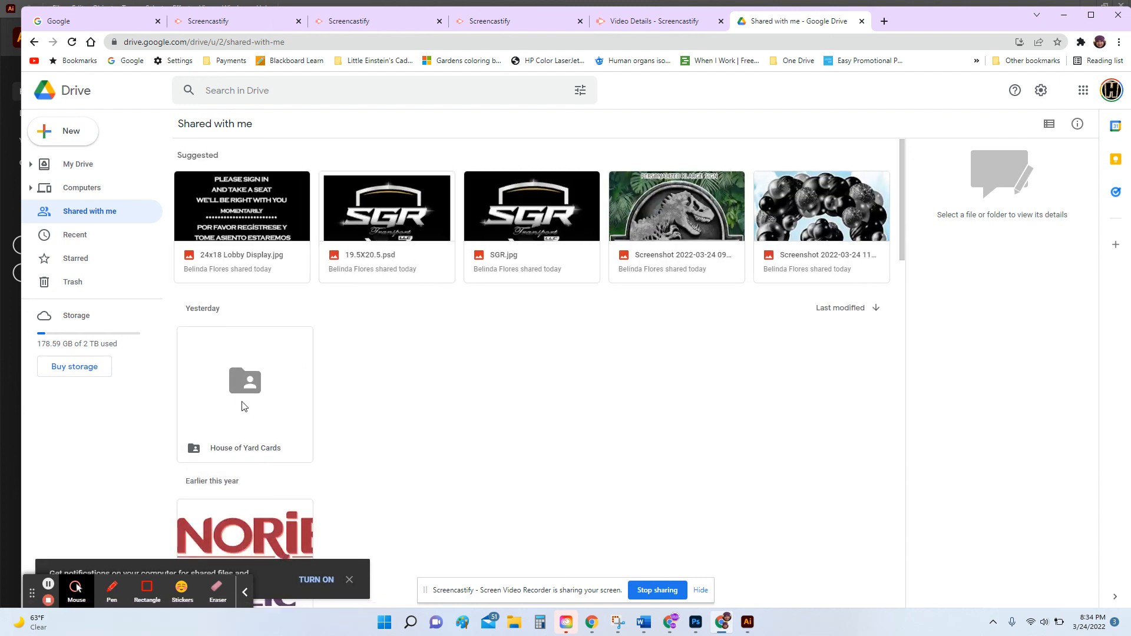
pyautogui.click(241, 405)
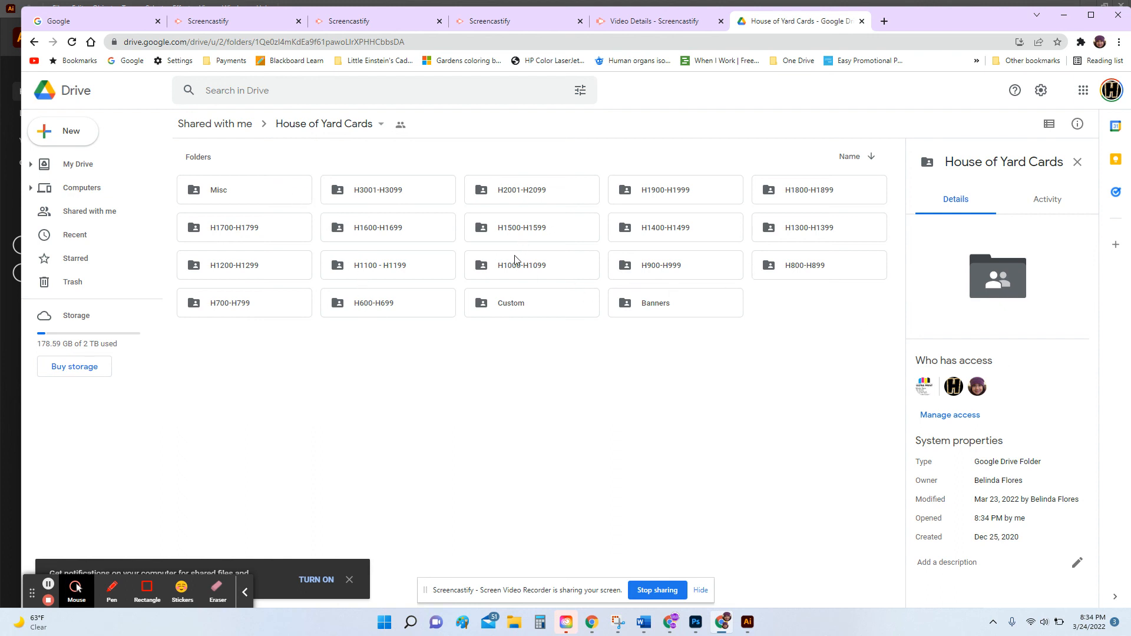
pyautogui.doubleClick(370, 300)
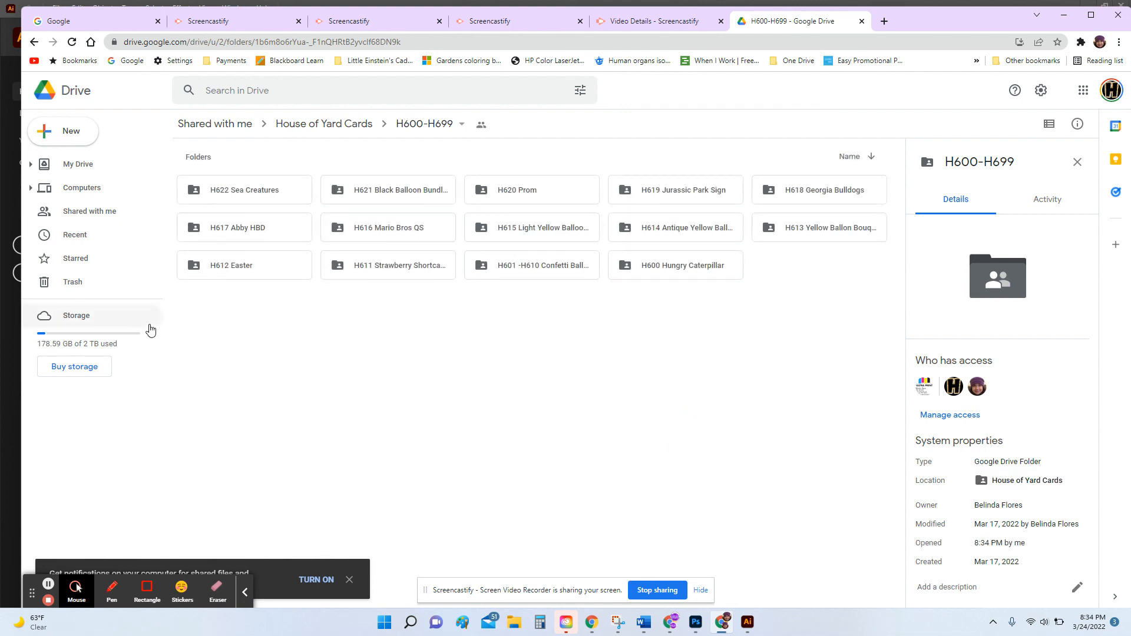
# Create a new folder named "H125 Sea Creatures" inside the H600-H699 folder.
pyautogui.rightClick(244, 332)
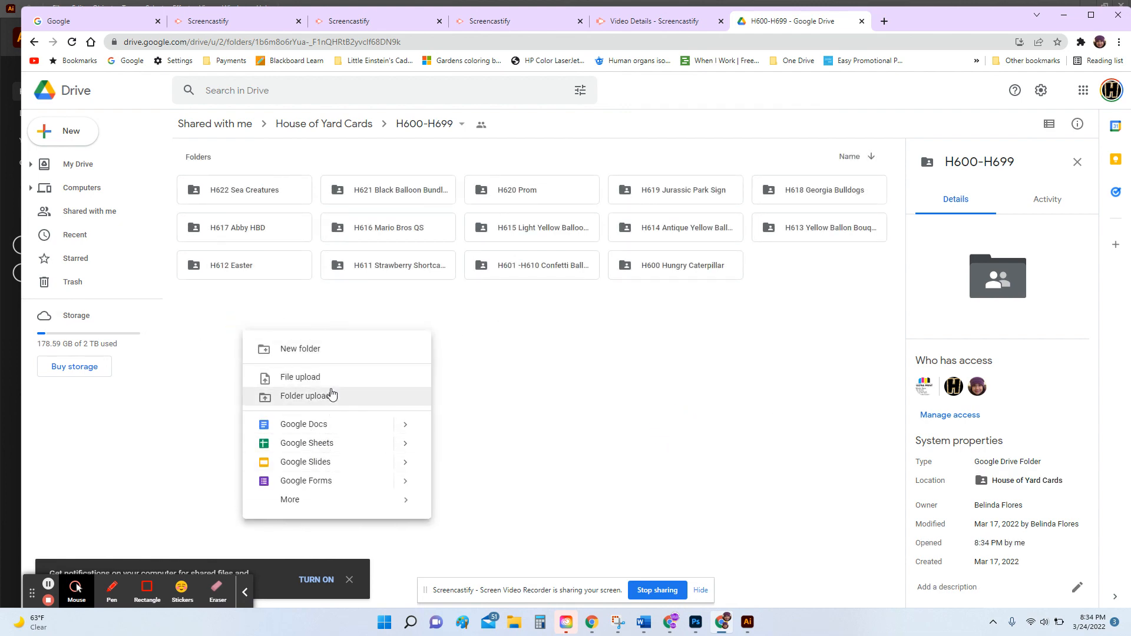
pyautogui.click(321, 349)
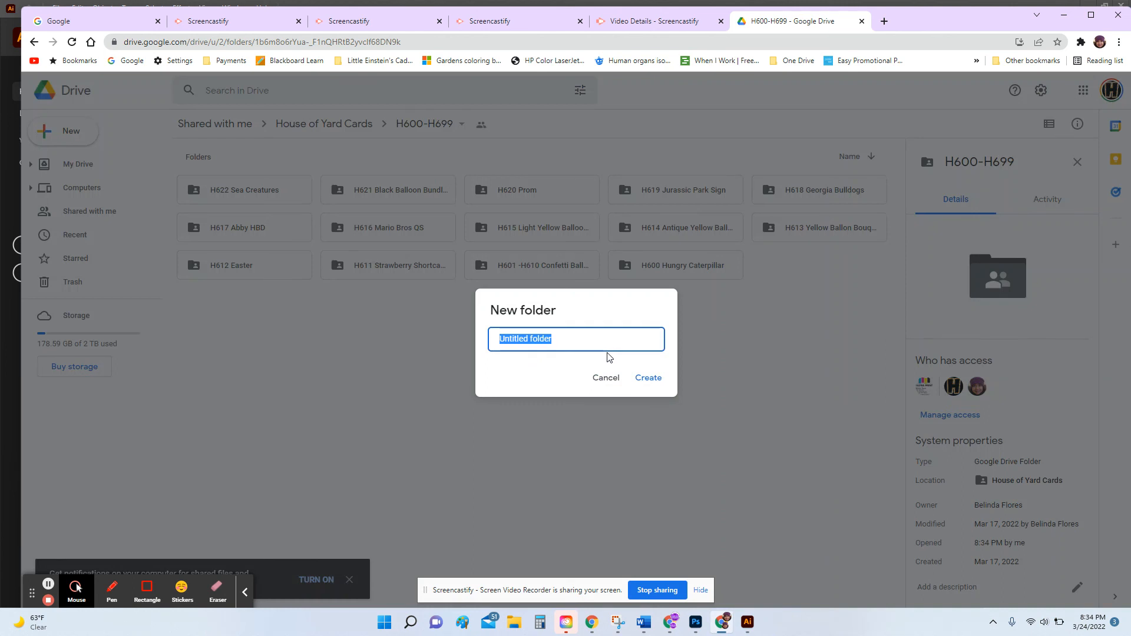
pyautogui.write('H125 Sea Creatures')
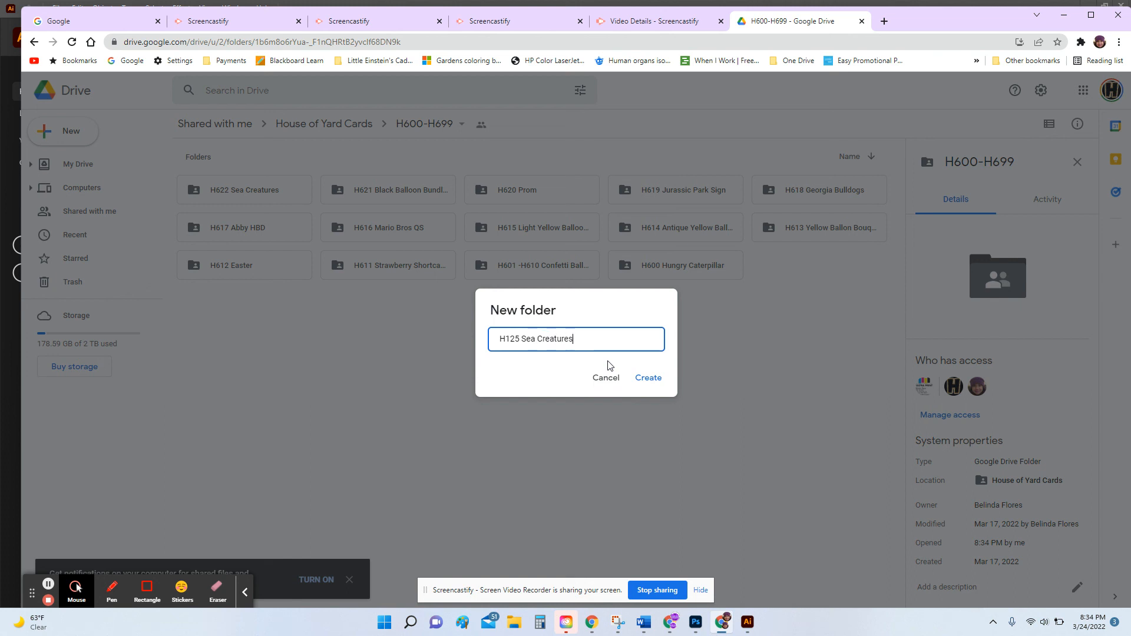
pyautogui.press('Return')
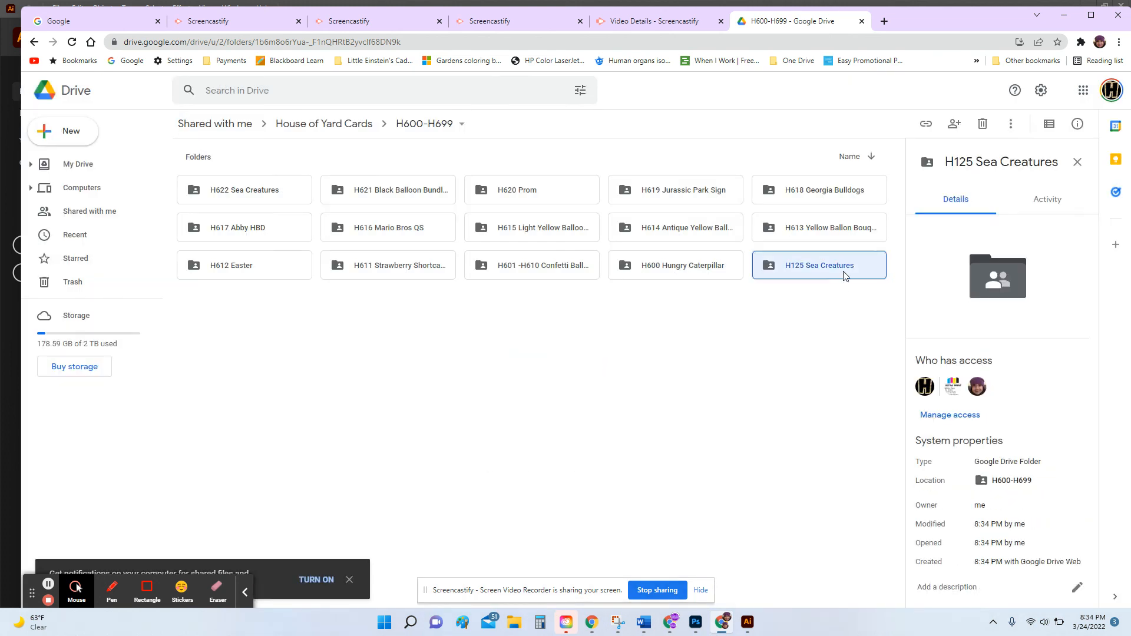
# Upload the H125 Sea Creatures JPEG and SVG from the local H125 Sea Creatures folder into the new Drive folder, and return to H600-H699.
pyautogui.doubleClick(841, 270)
pyautogui.click(62, 132)
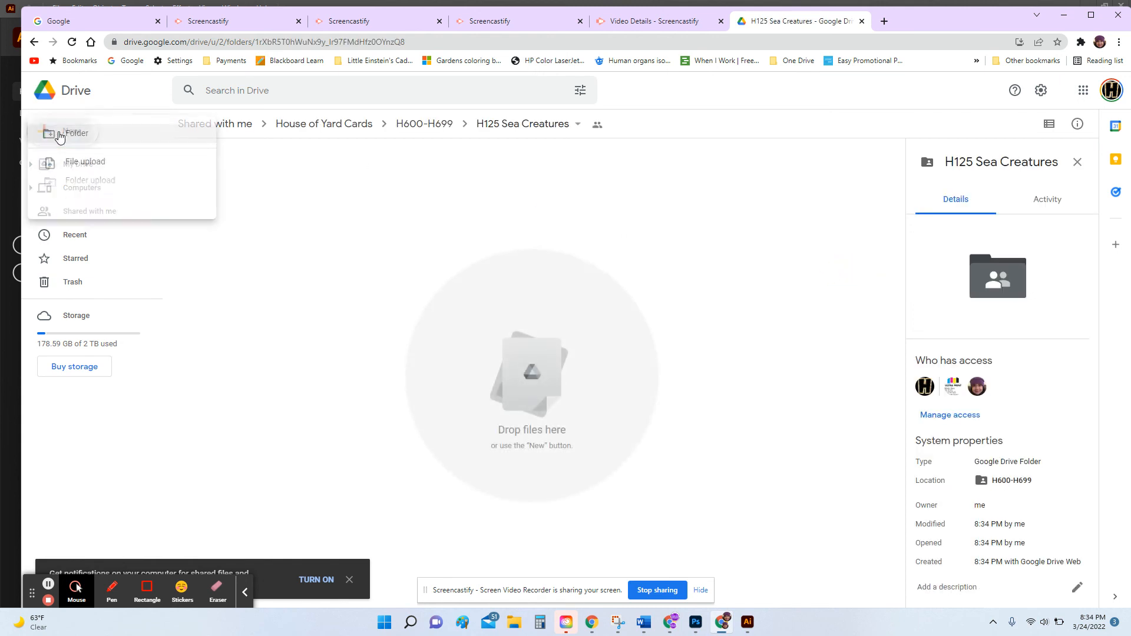
pyautogui.click(93, 165)
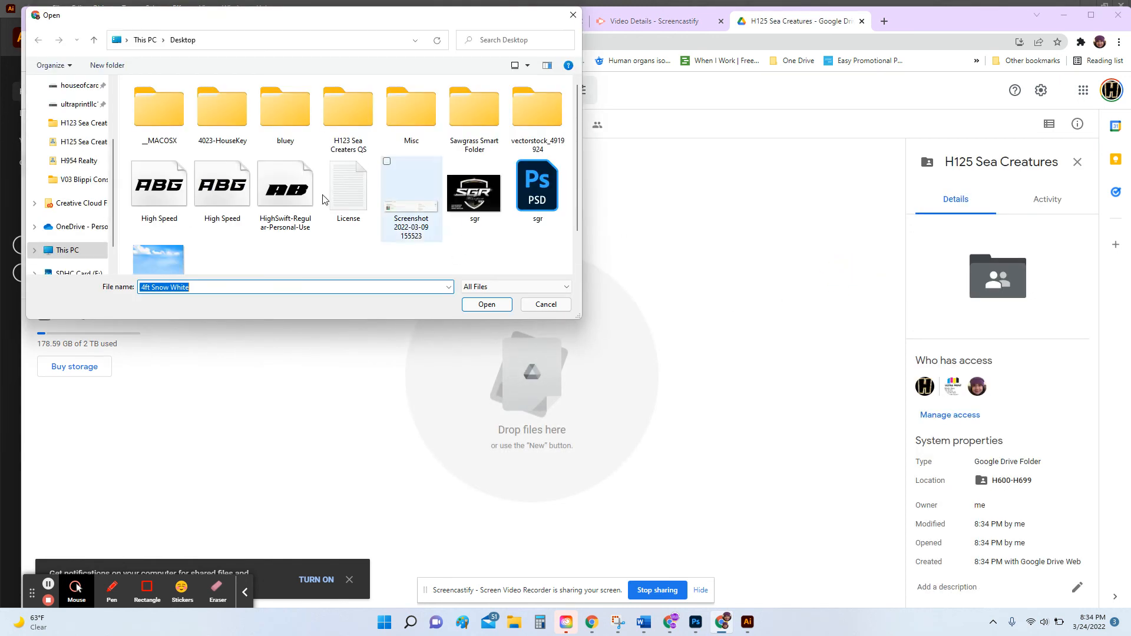
pyautogui.click(83, 141)
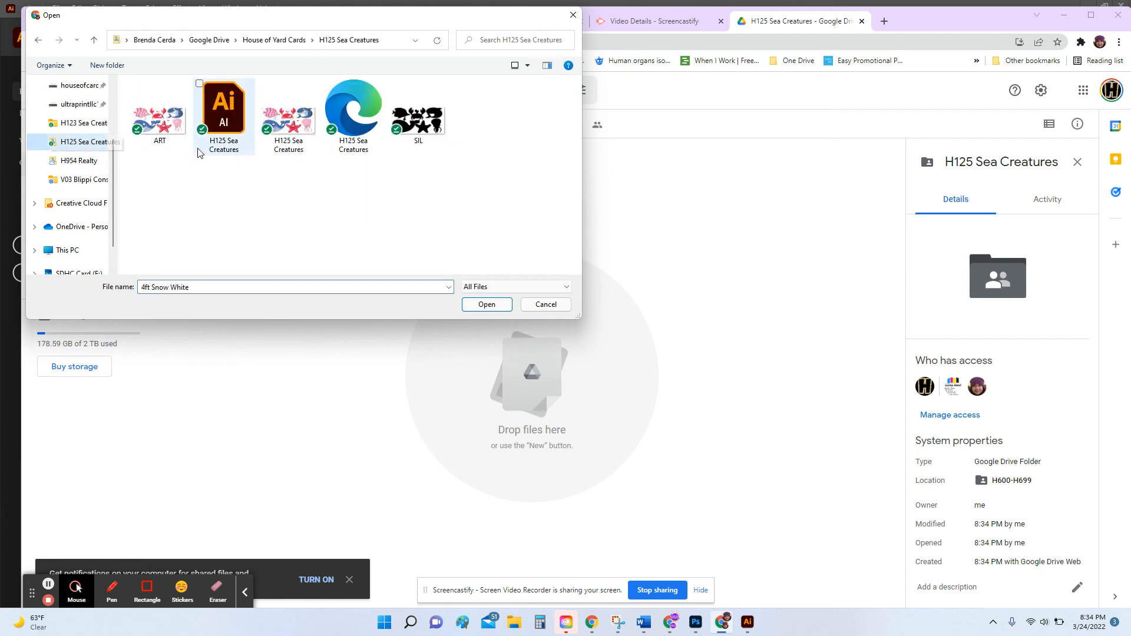
pyautogui.click(290, 141)
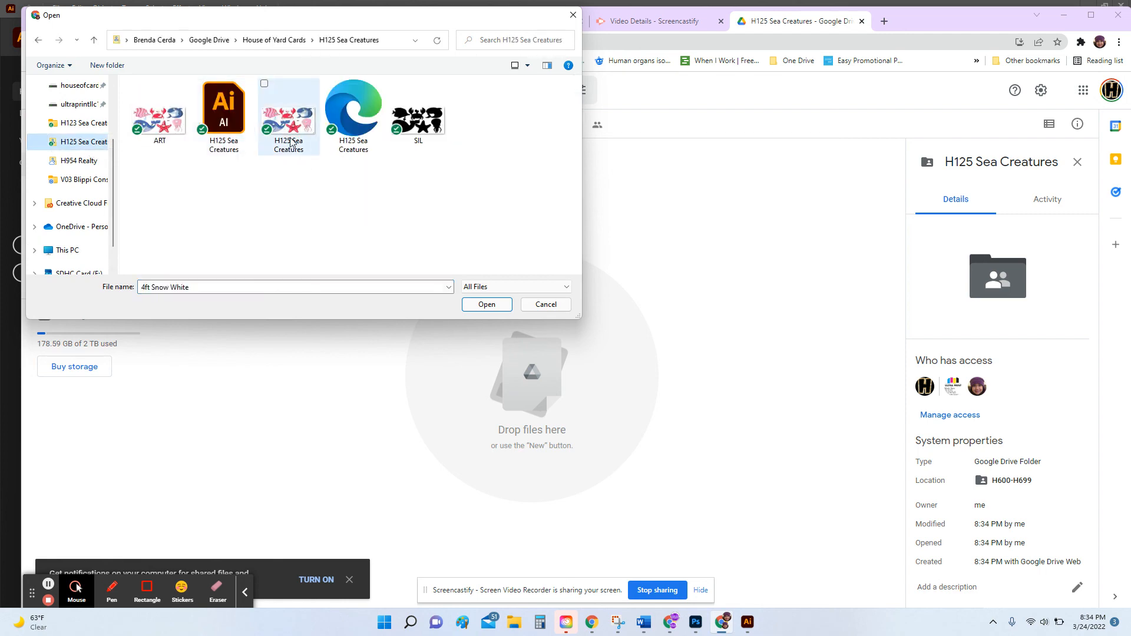
pyautogui.keyDown('ctrl'); pyautogui.click(346, 141); pyautogui.keyUp('ctrl')
pyautogui.click(487, 304)
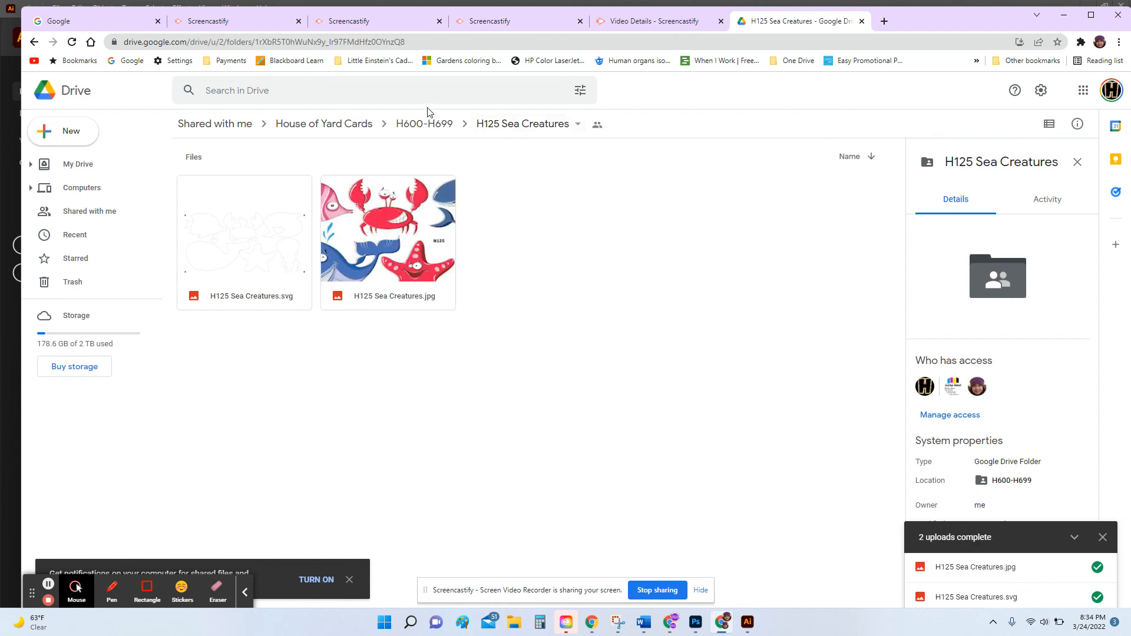
pyautogui.click(428, 123)
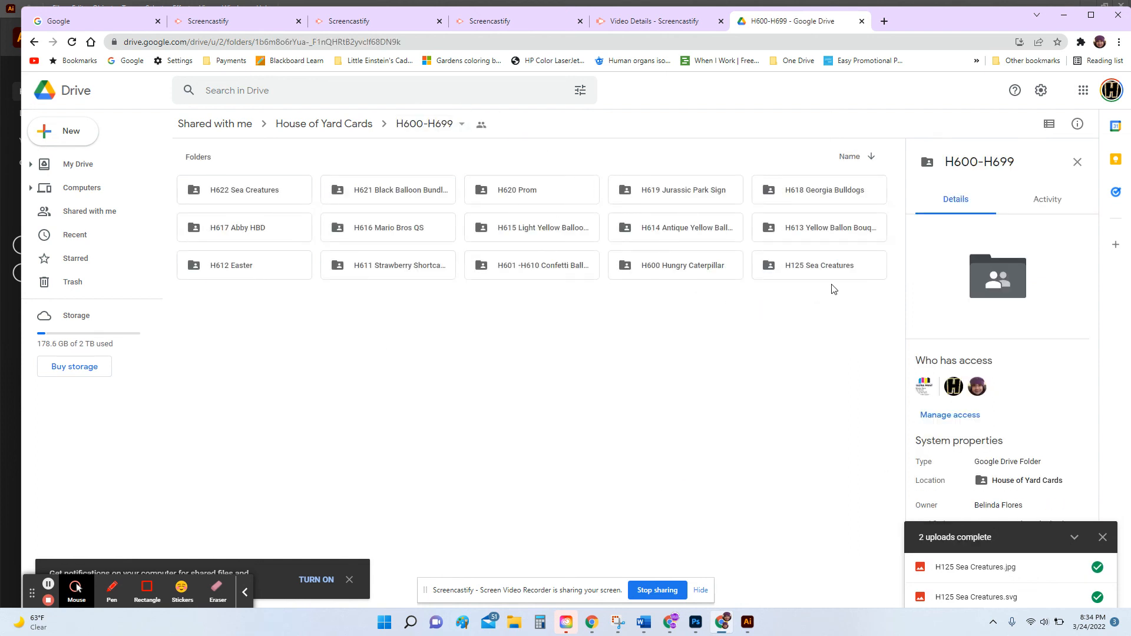